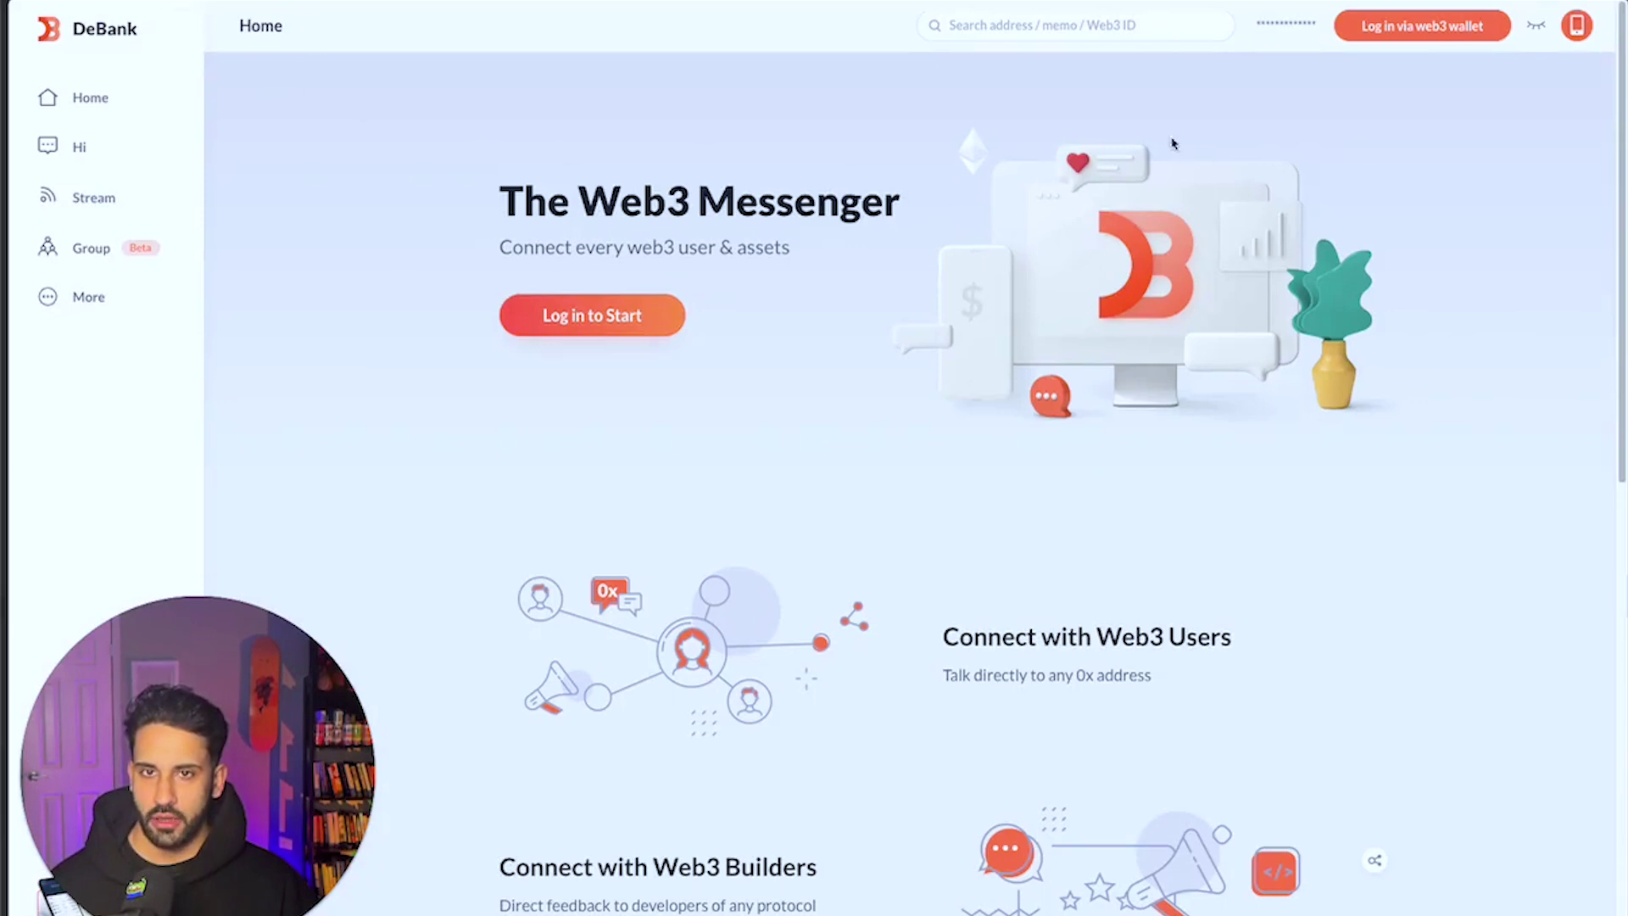
# - Log in to DeBank with the Rabby wallet, loading the Rabby site, and verify the address
pyautogui.click(1424, 27)
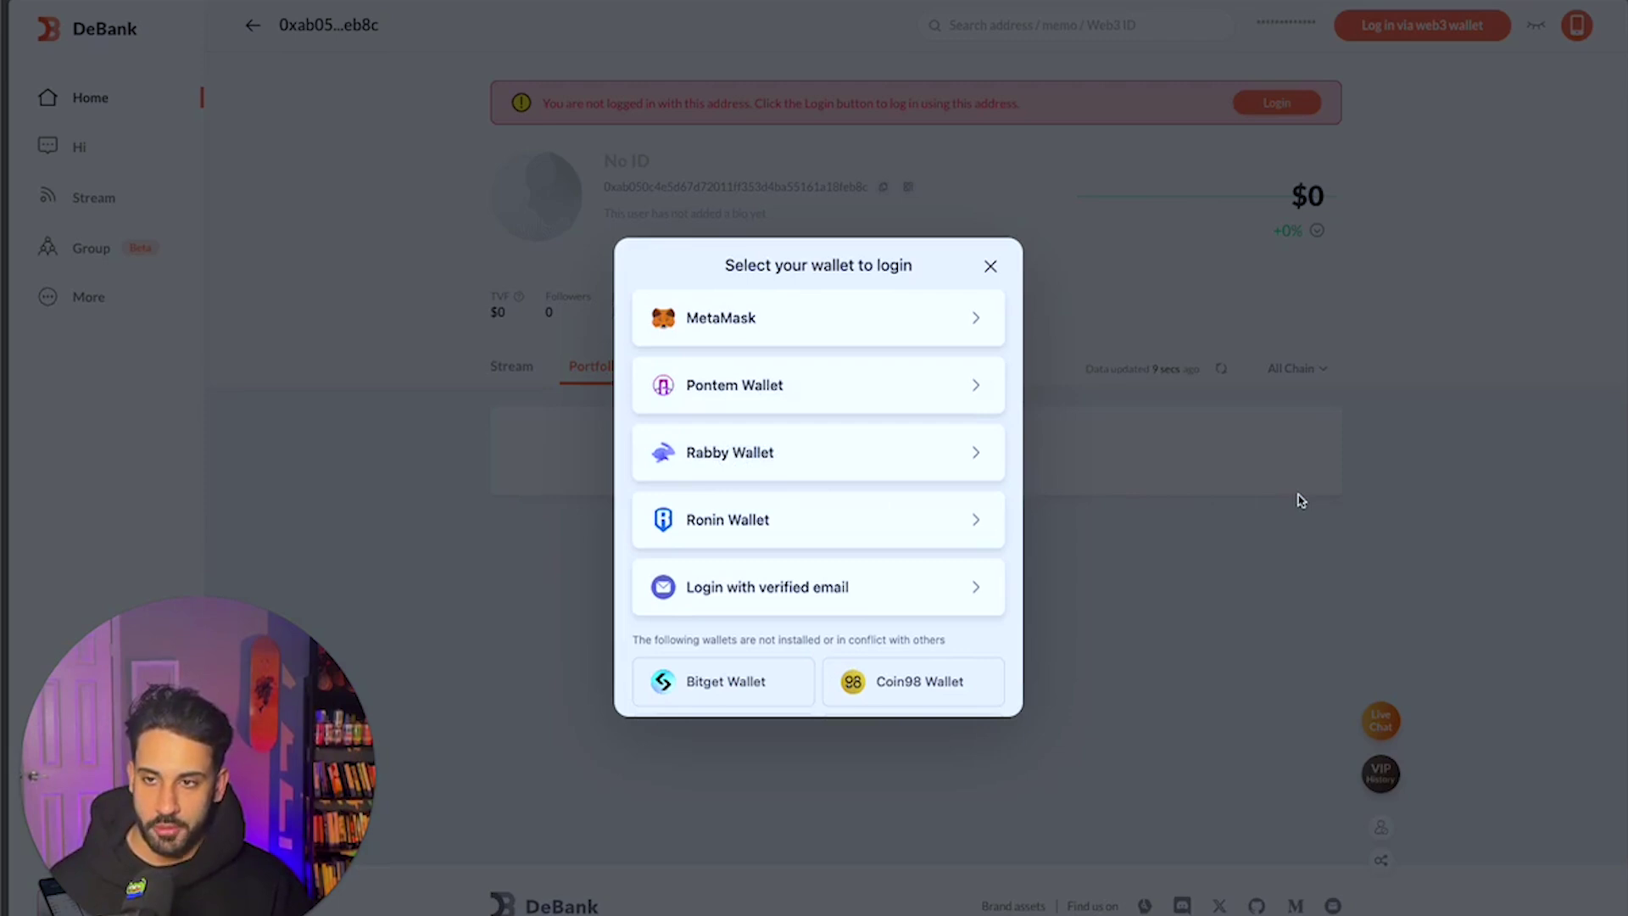
pyautogui.hotkey('ctrl', 't')
pyautogui.write('rabb')
pyautogui.press('Return')
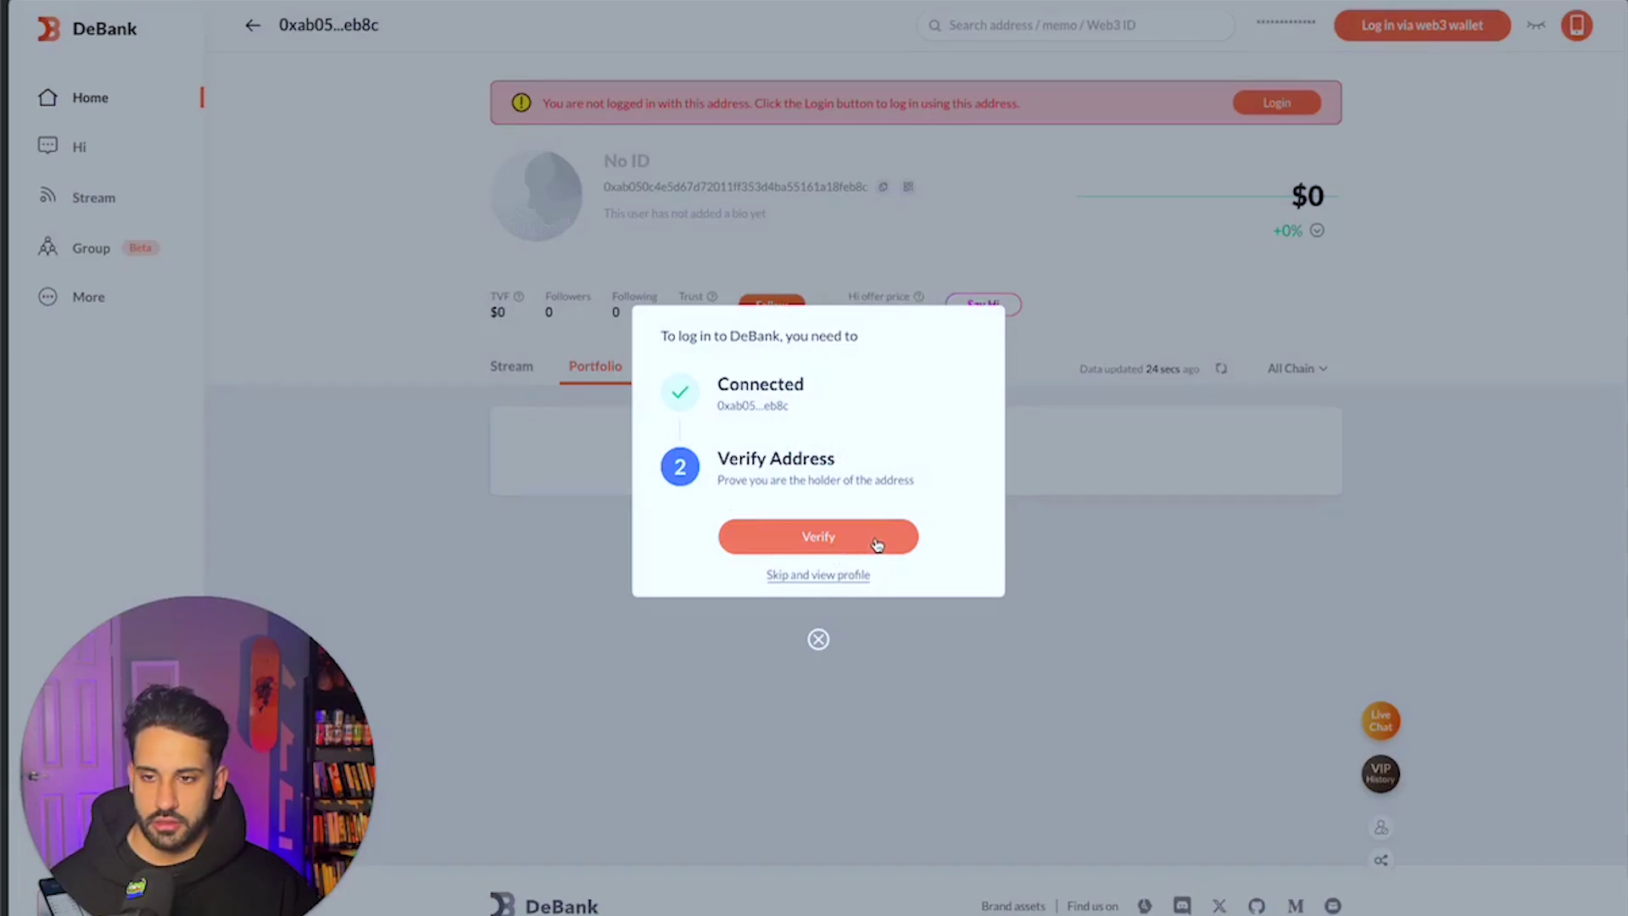
pyautogui.click(878, 544)
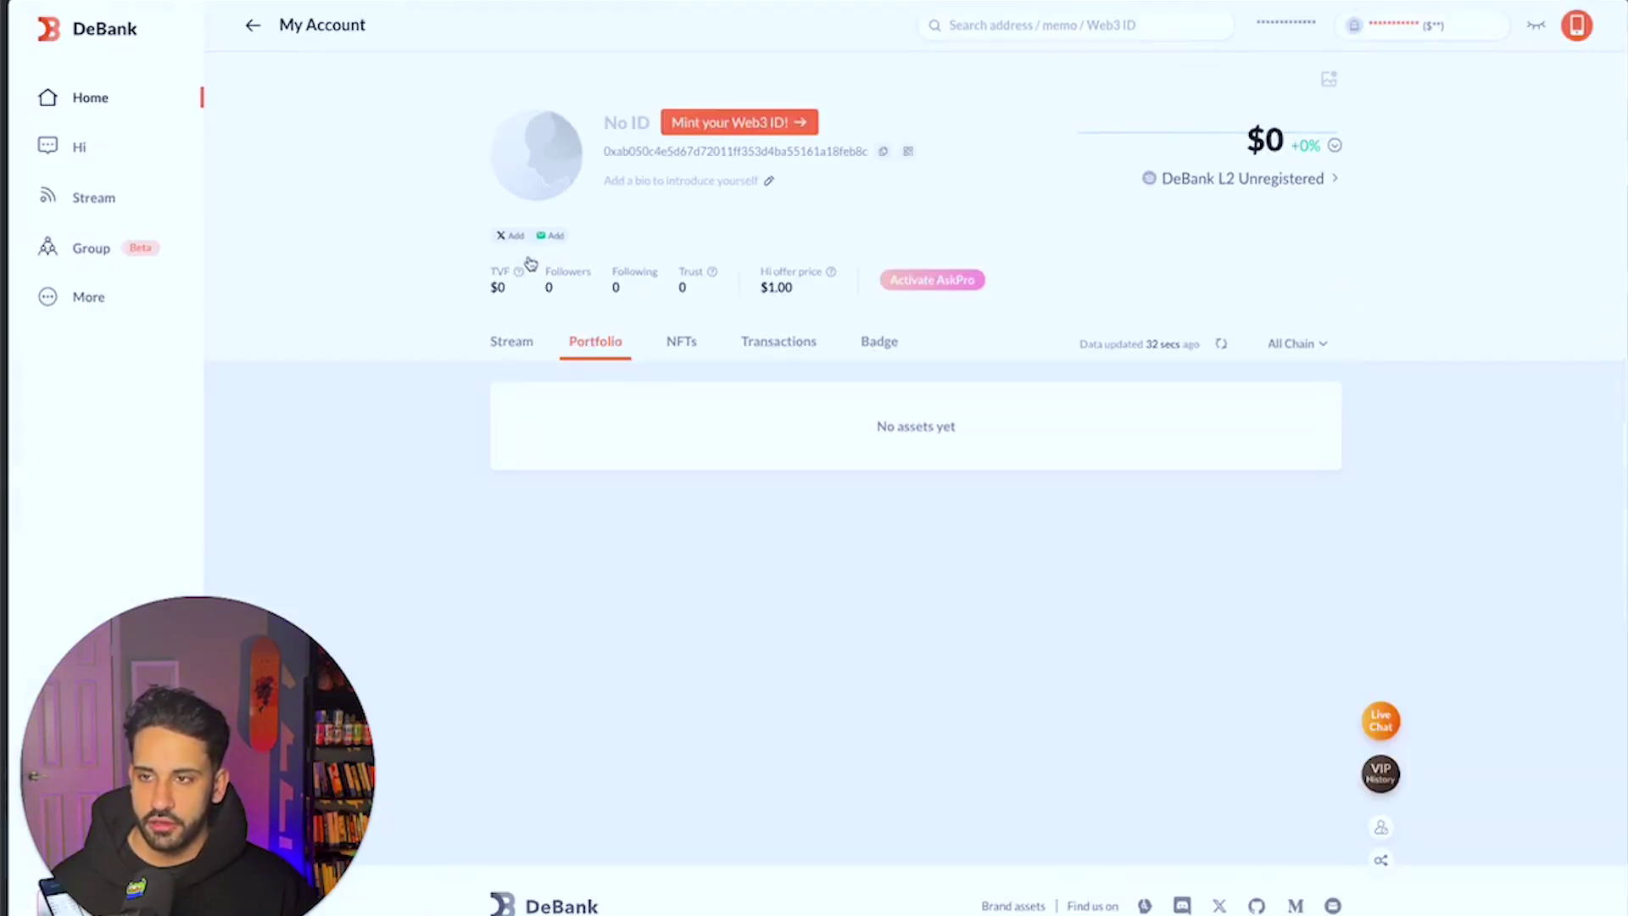
# - Review the Web3 ID, Email and Twitter account settings, then return to My Account
pyautogui.click(550, 235)
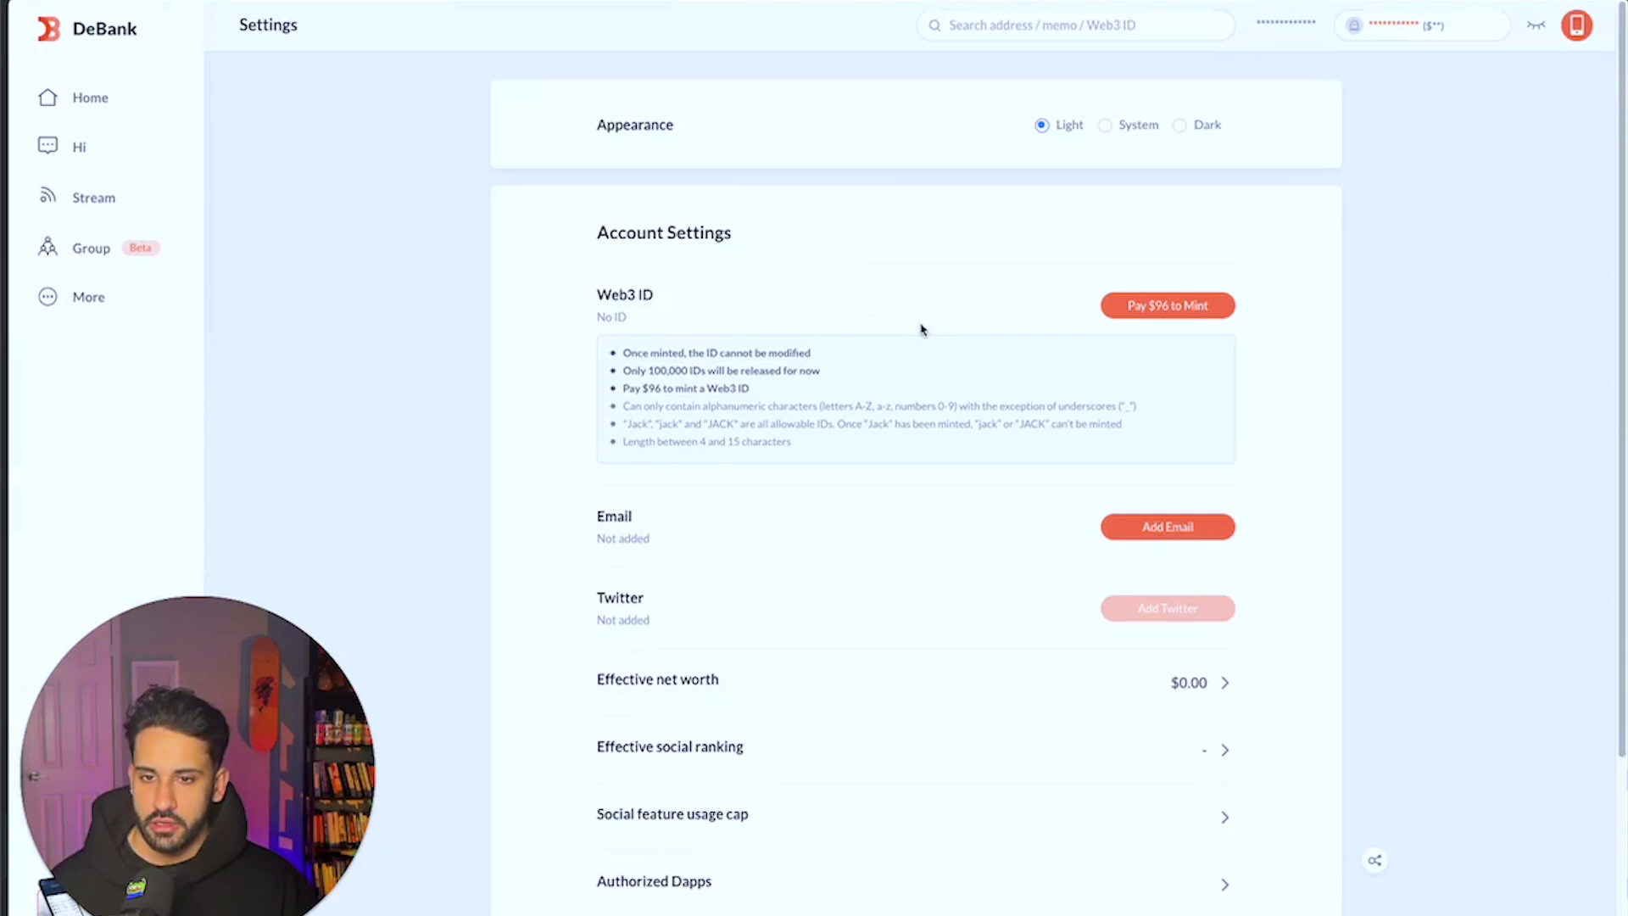
pyautogui.hotkey('ctrl', '+')
pyautogui.hotkey('ctrl', '+')
pyautogui.hotkey('ctrl', '+')
pyautogui.scroll(-5, 1103, 373)
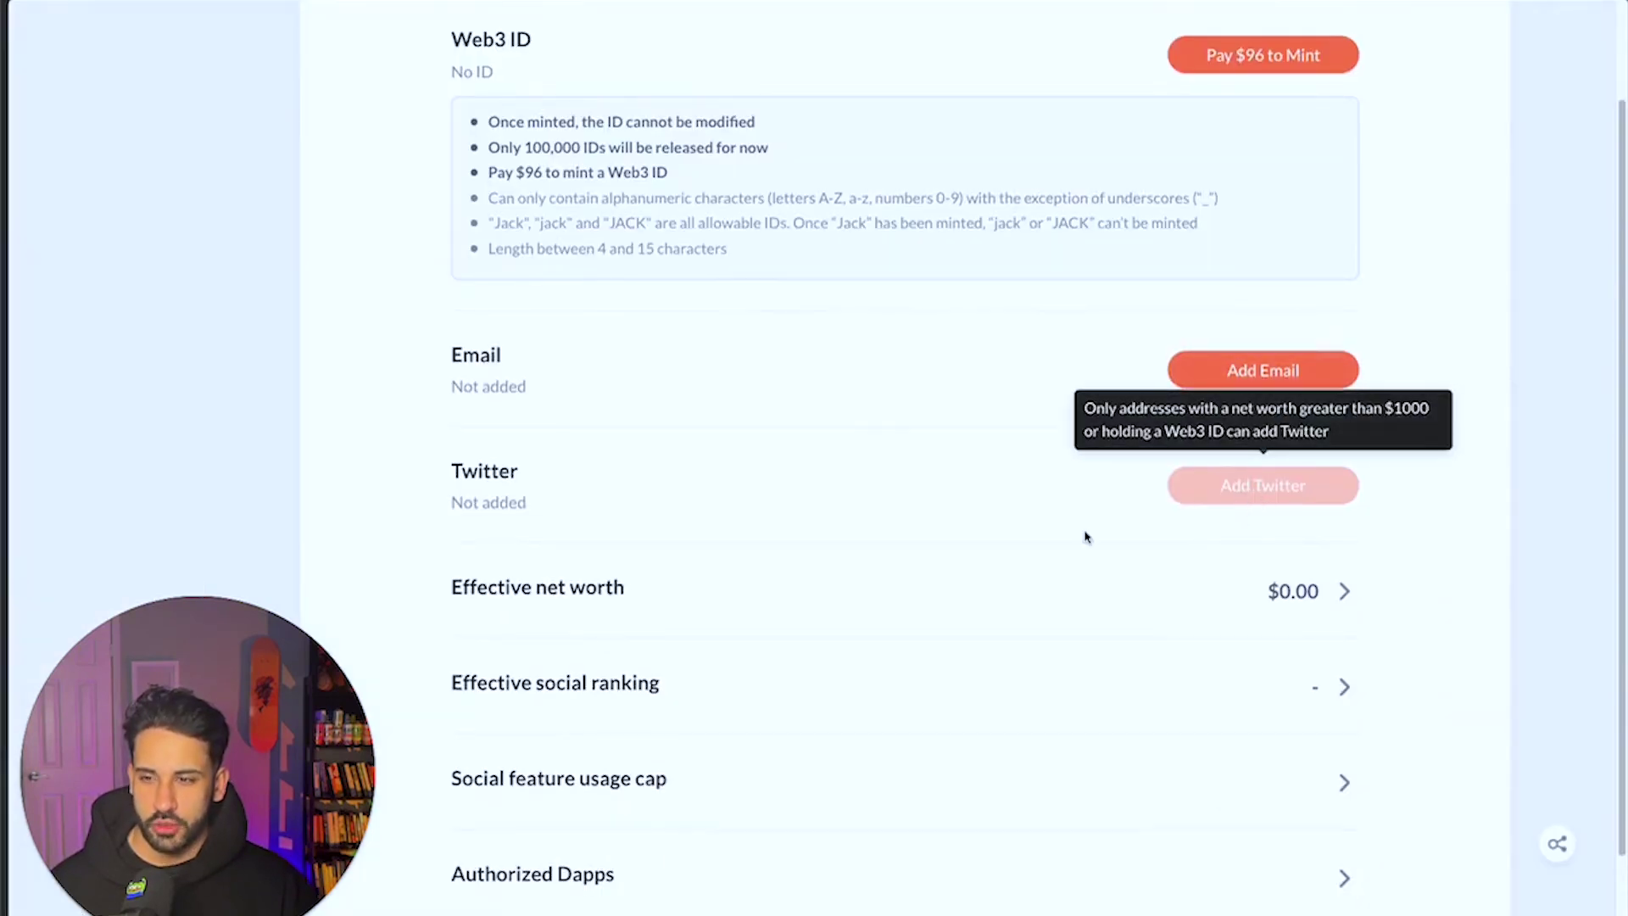
pyautogui.scroll(-2, 1069, 534)
pyautogui.hotkey('ctrl', '0')
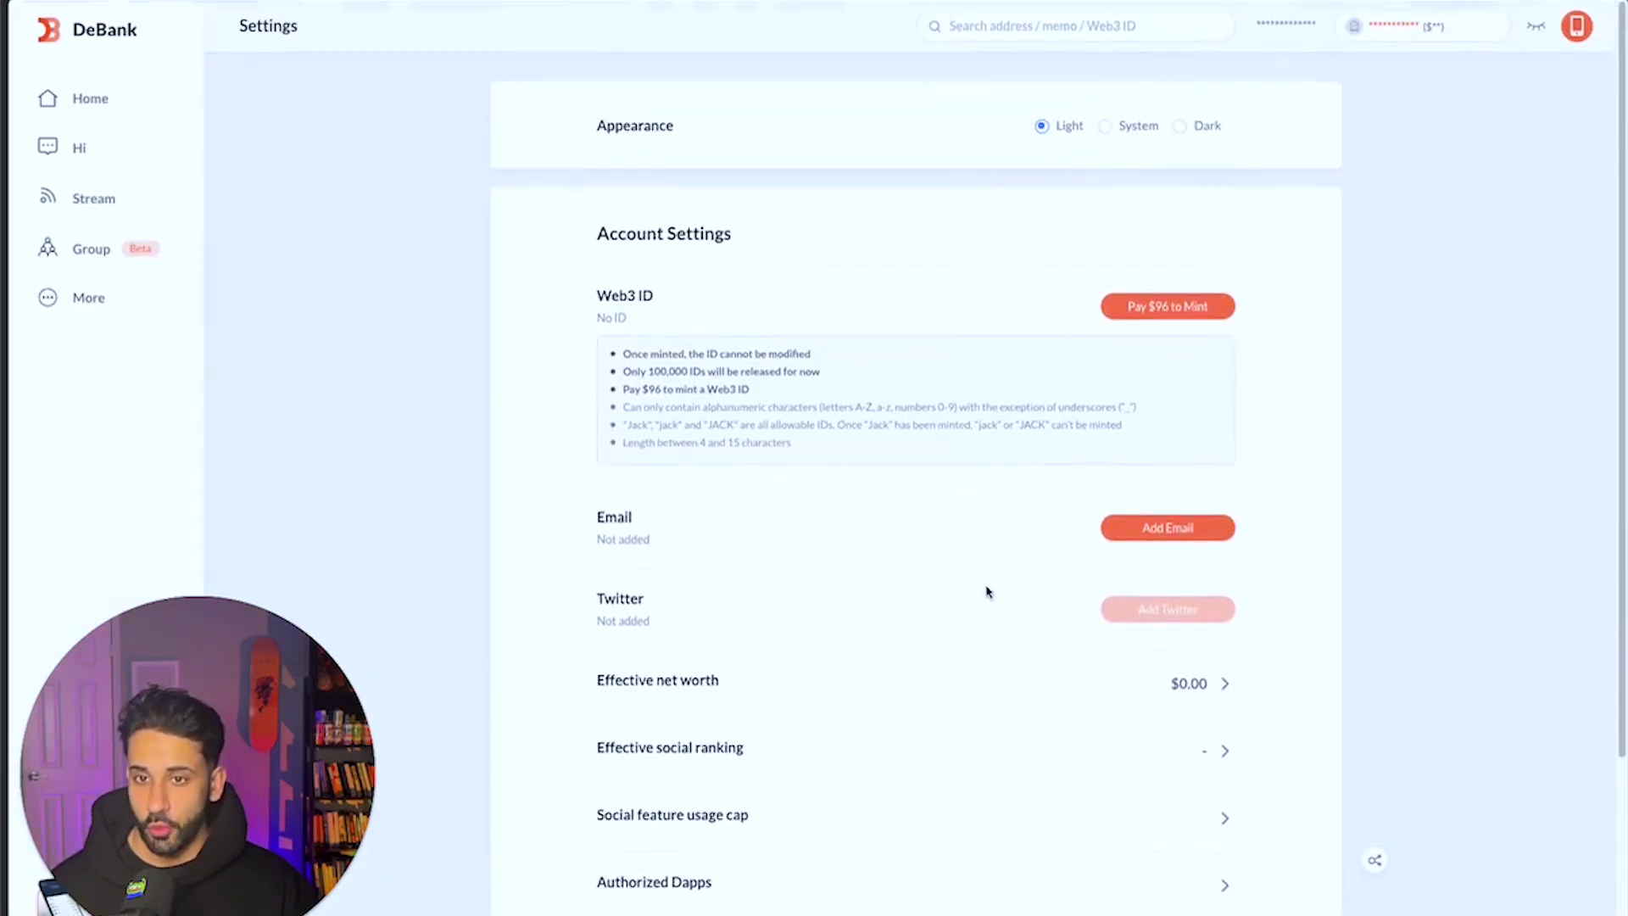
pyautogui.hotkey('alt', 'Left')
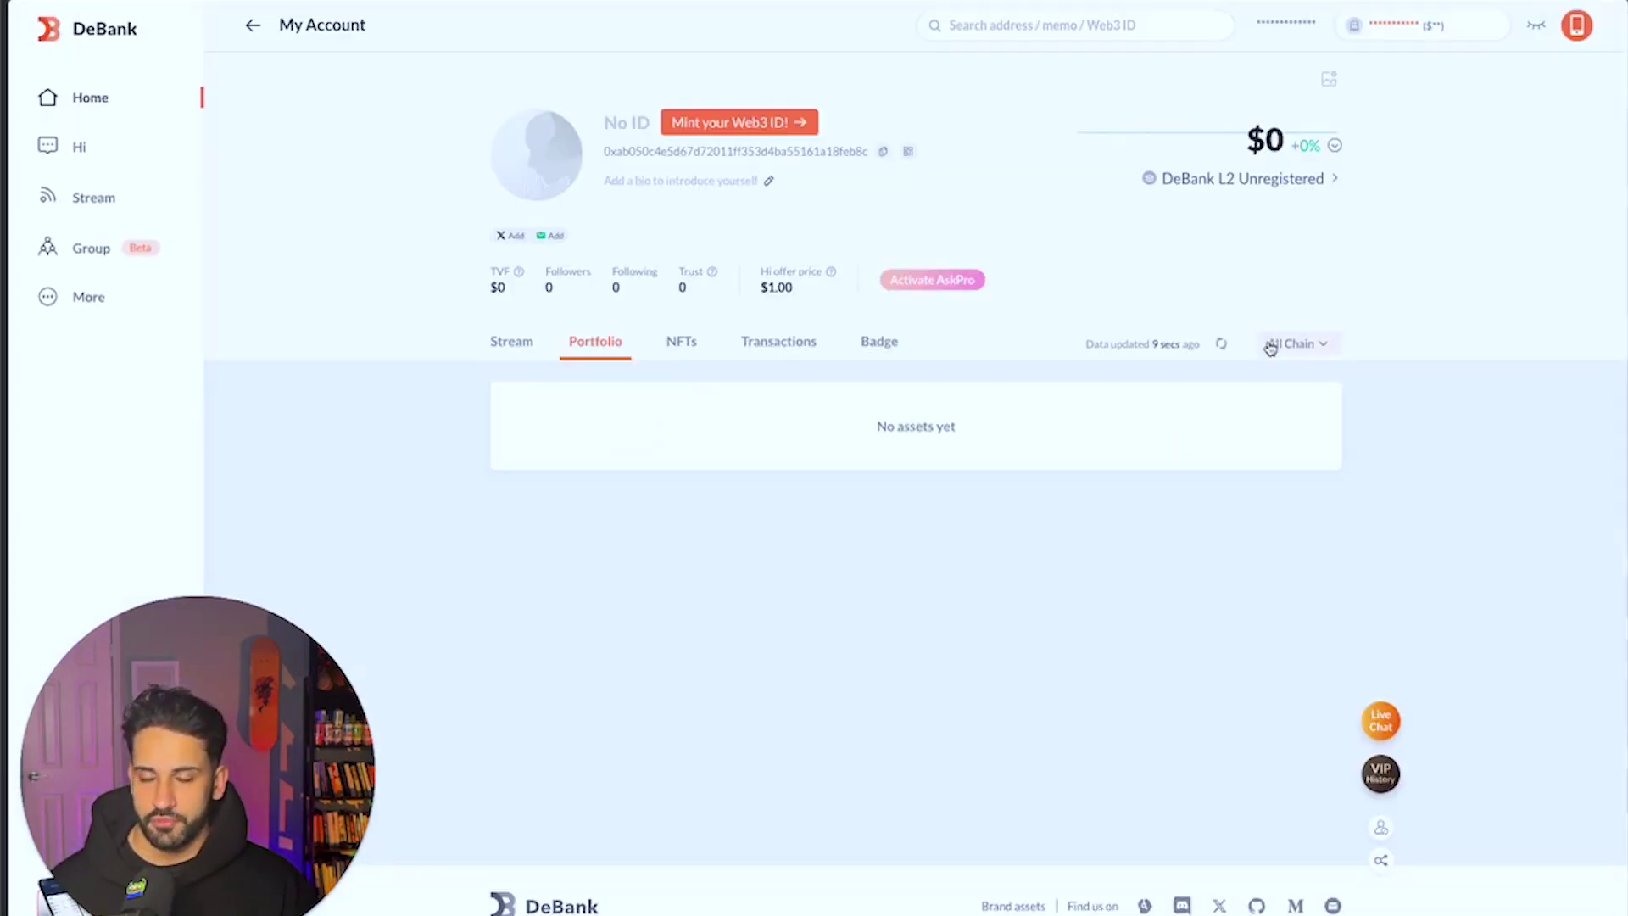
# - Open the DeBank Layer2 page and start registration, reviewing the varying gas fee note
pyautogui.click(1247, 183)
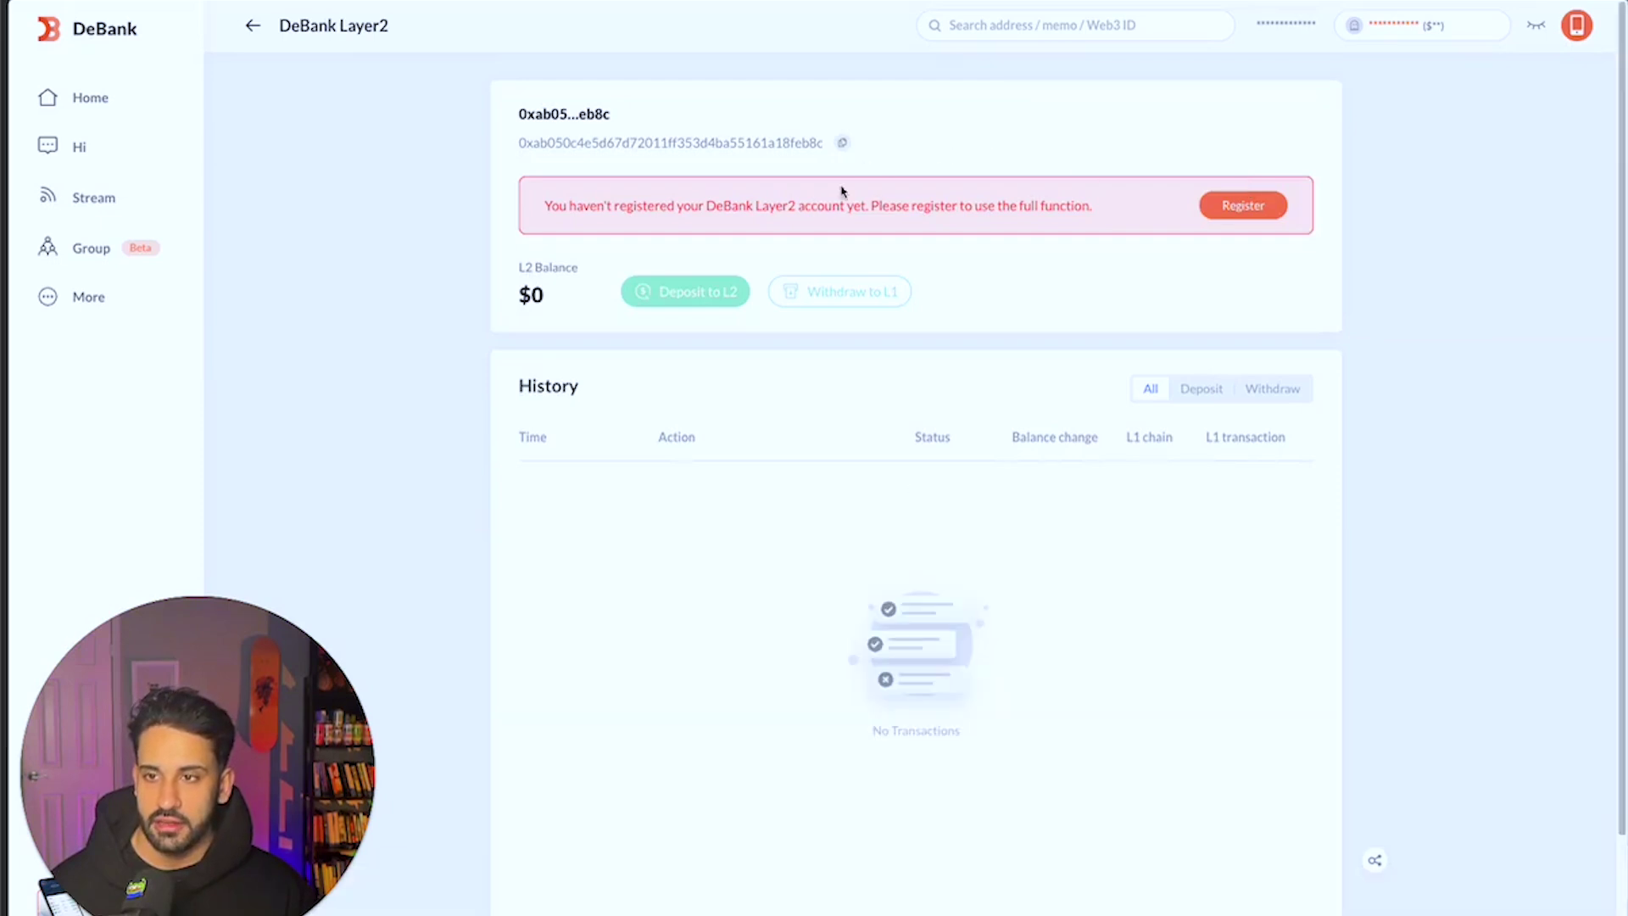
pyautogui.click(1243, 207)
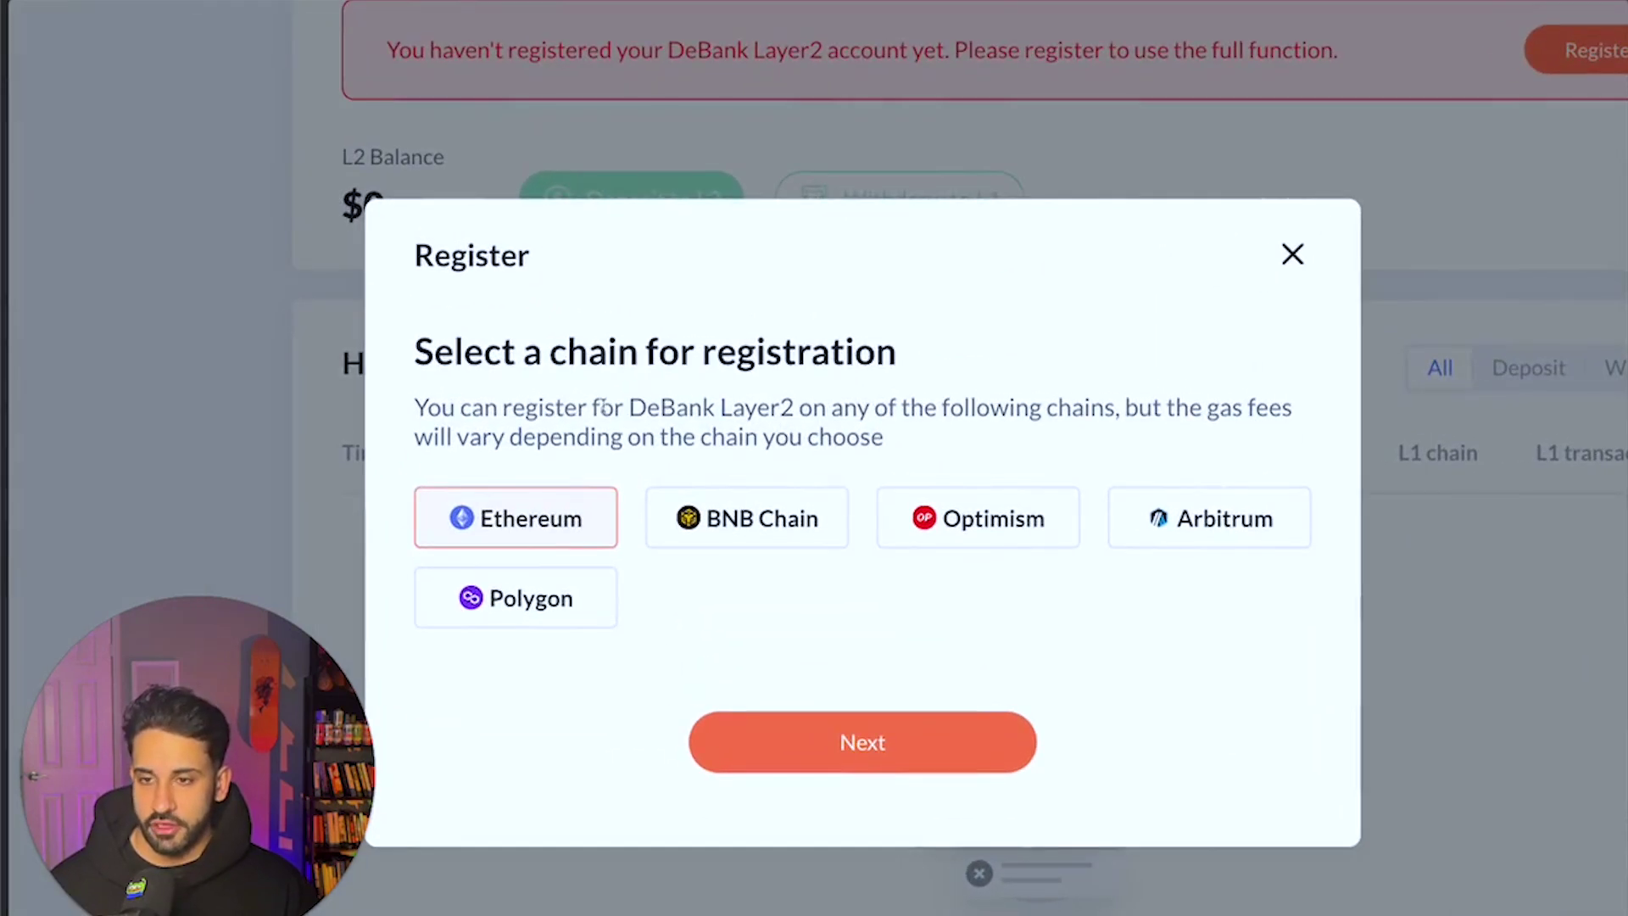
pyautogui.moveTo(1139, 410); pyautogui.dragTo(1098, 451)
pyautogui.click(1098, 450)
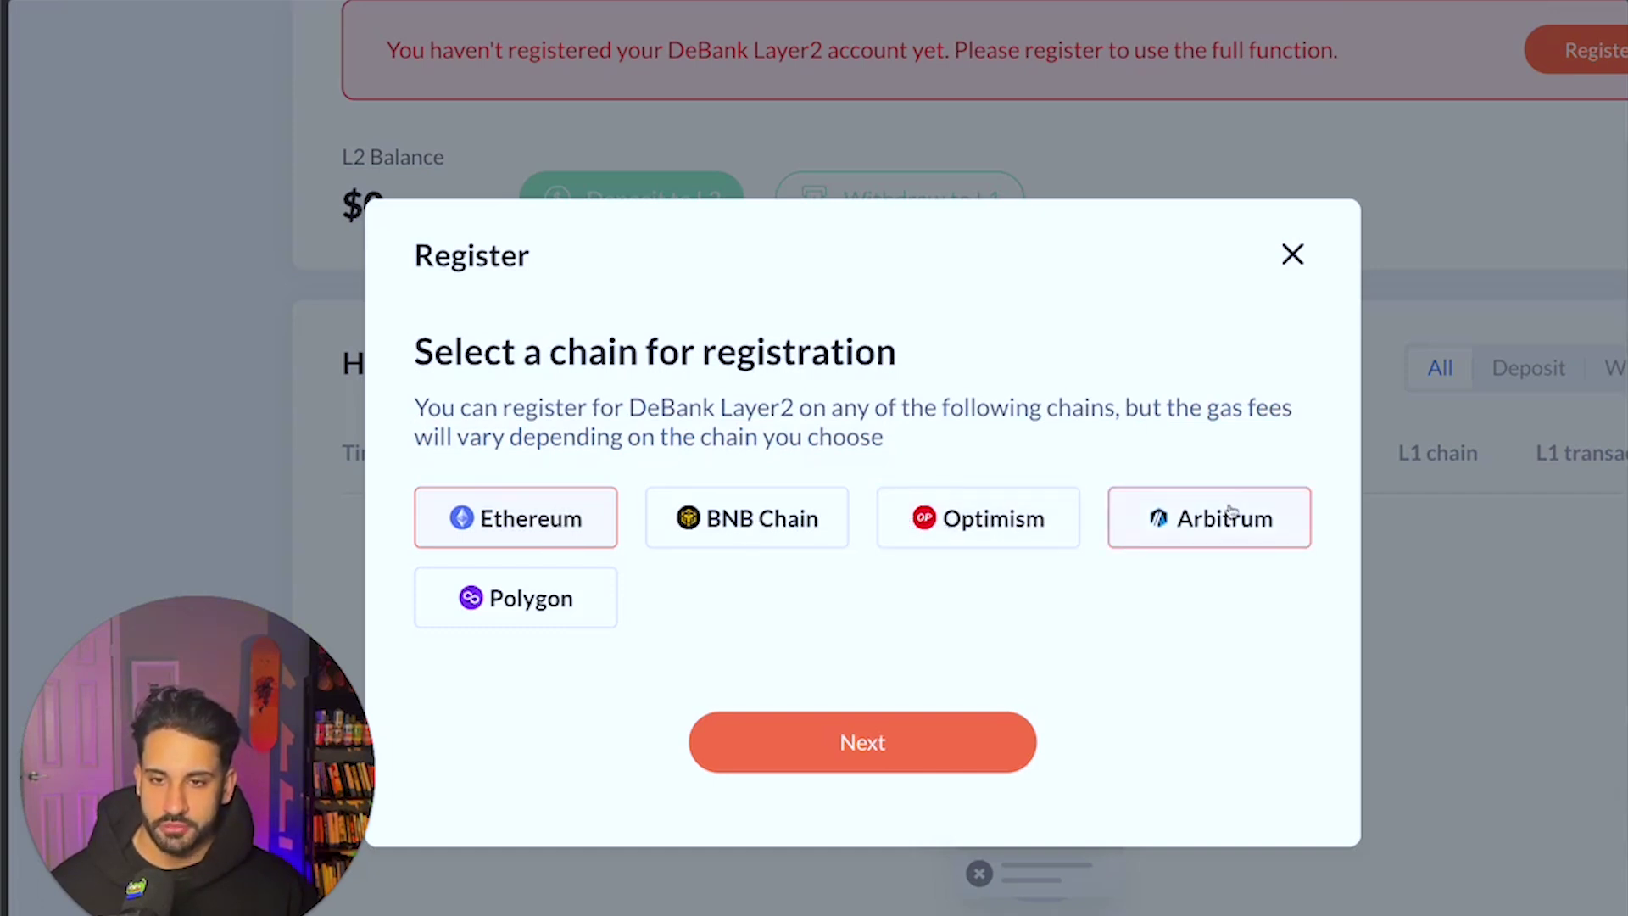
# - Choose Optimism as the registration chain and generate and sign the DeBankKey
pyautogui.click(978, 519)
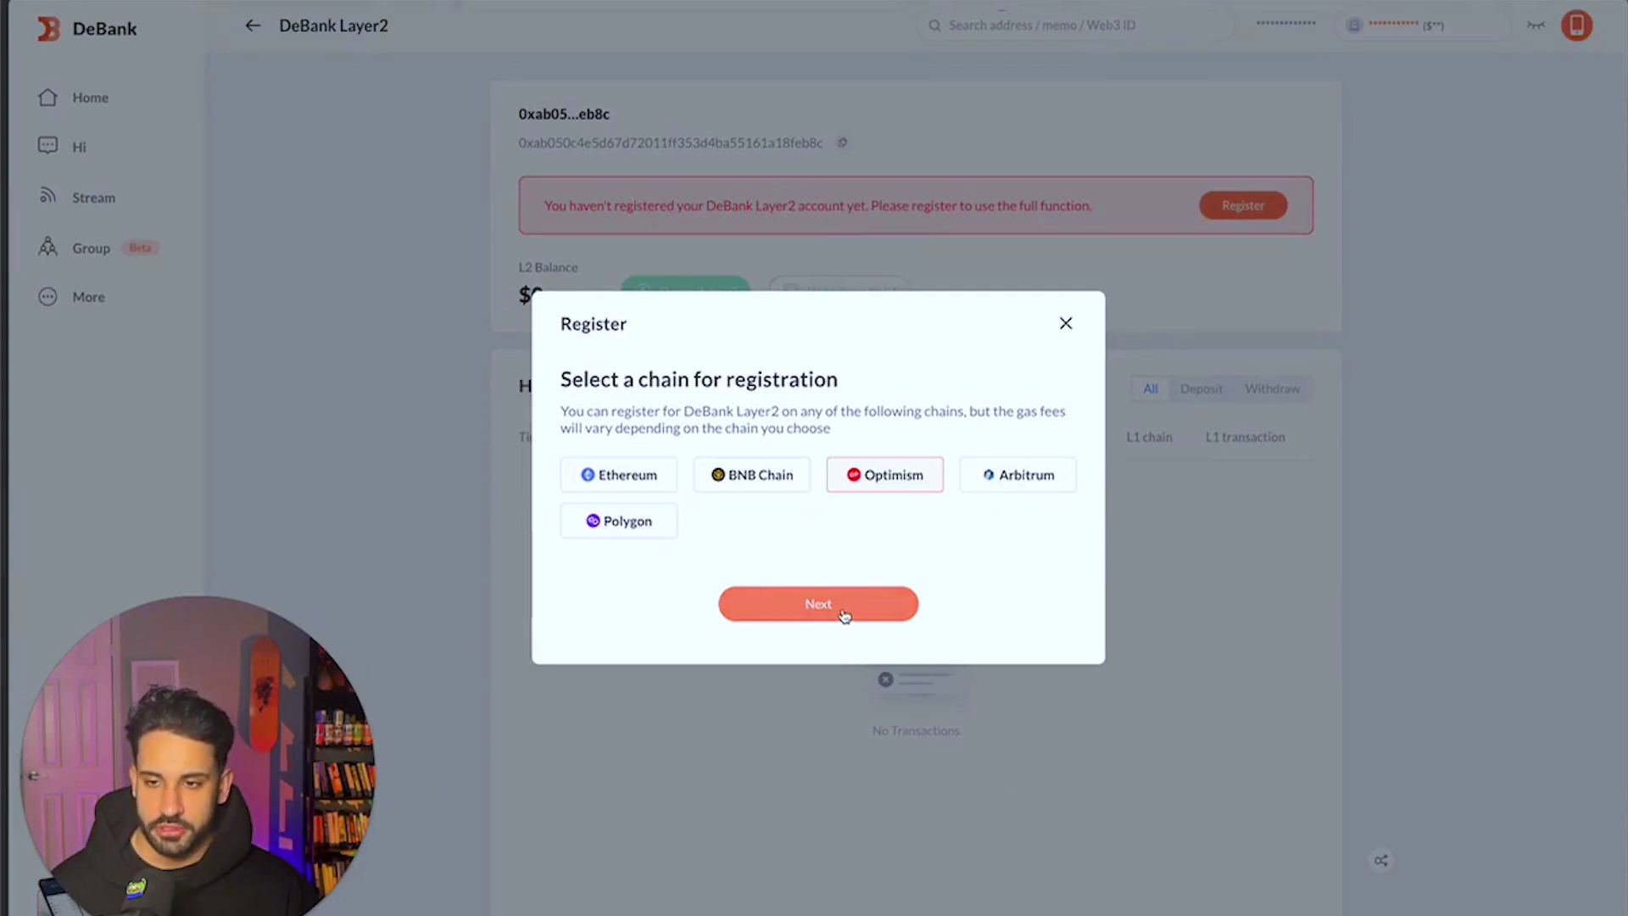
pyautogui.click(844, 614)
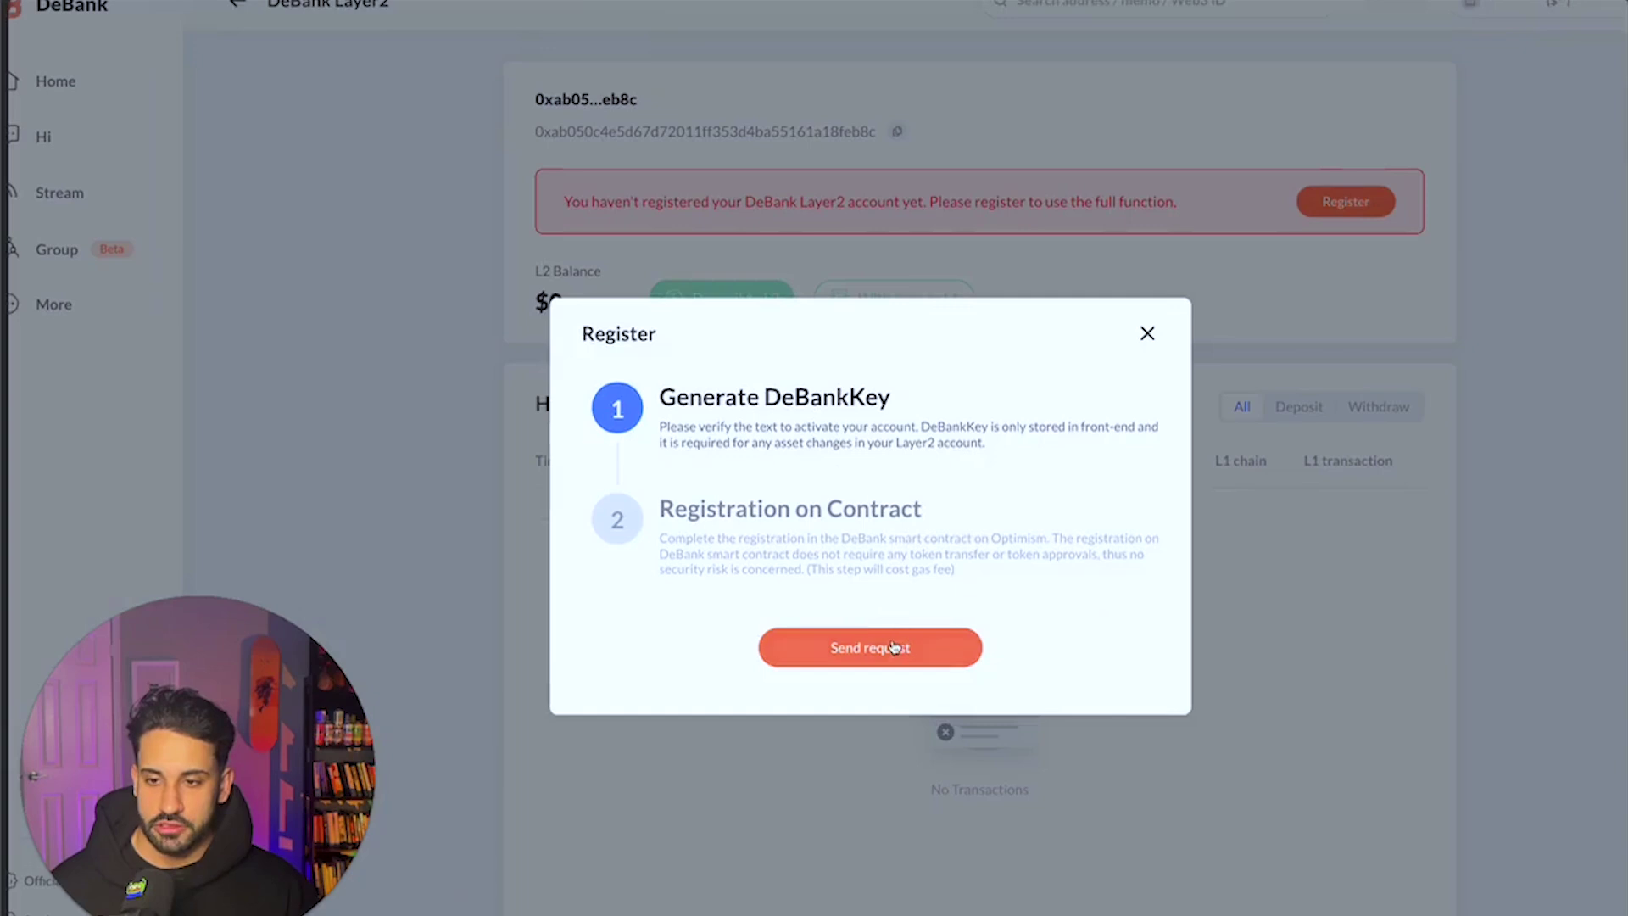
pyautogui.click(892, 647)
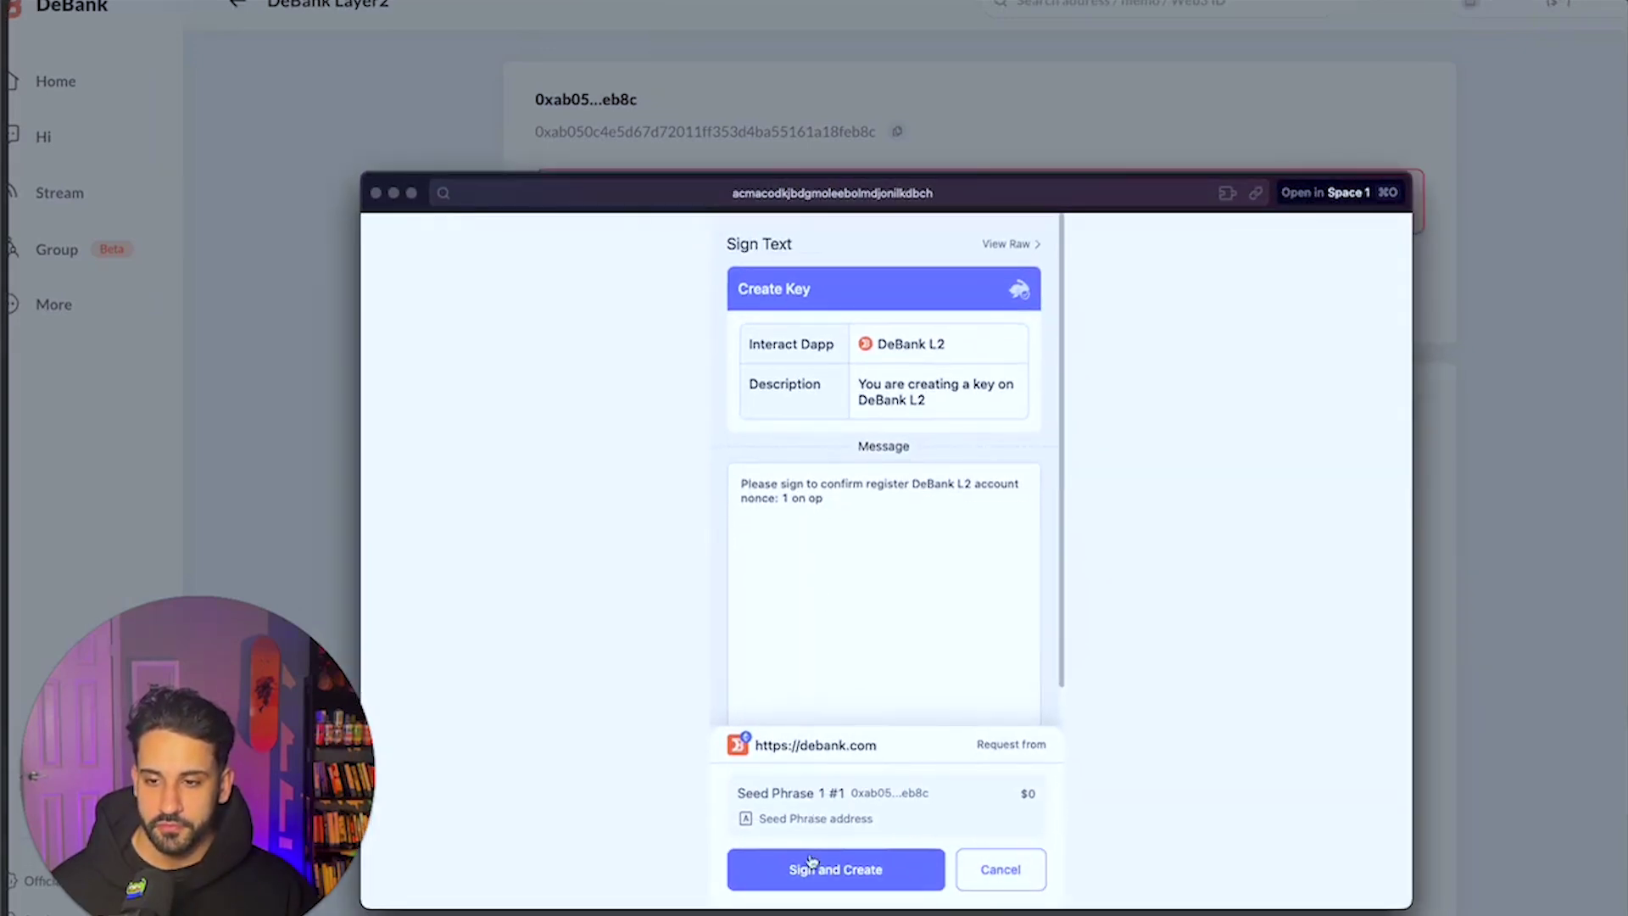
pyautogui.click(812, 863)
pyautogui.click(810, 869)
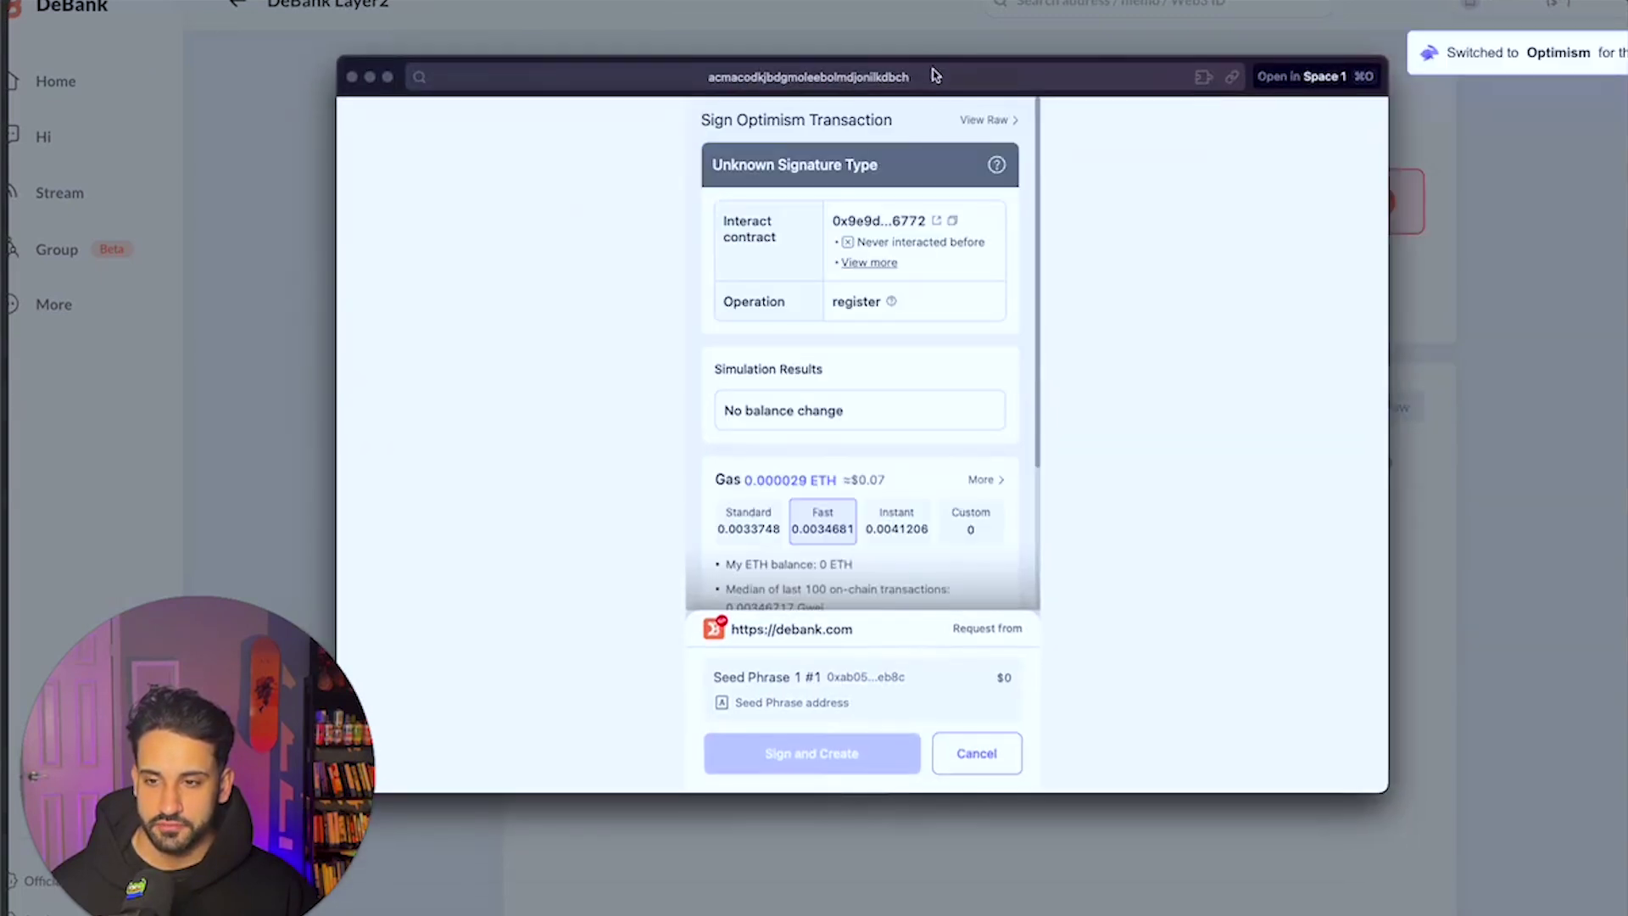
# - Cancel the registration transaction lacking gas and close the Register dialog
pyautogui.scroll(-3, 876, 502)
pyautogui.scroll(-2, 861, 488)
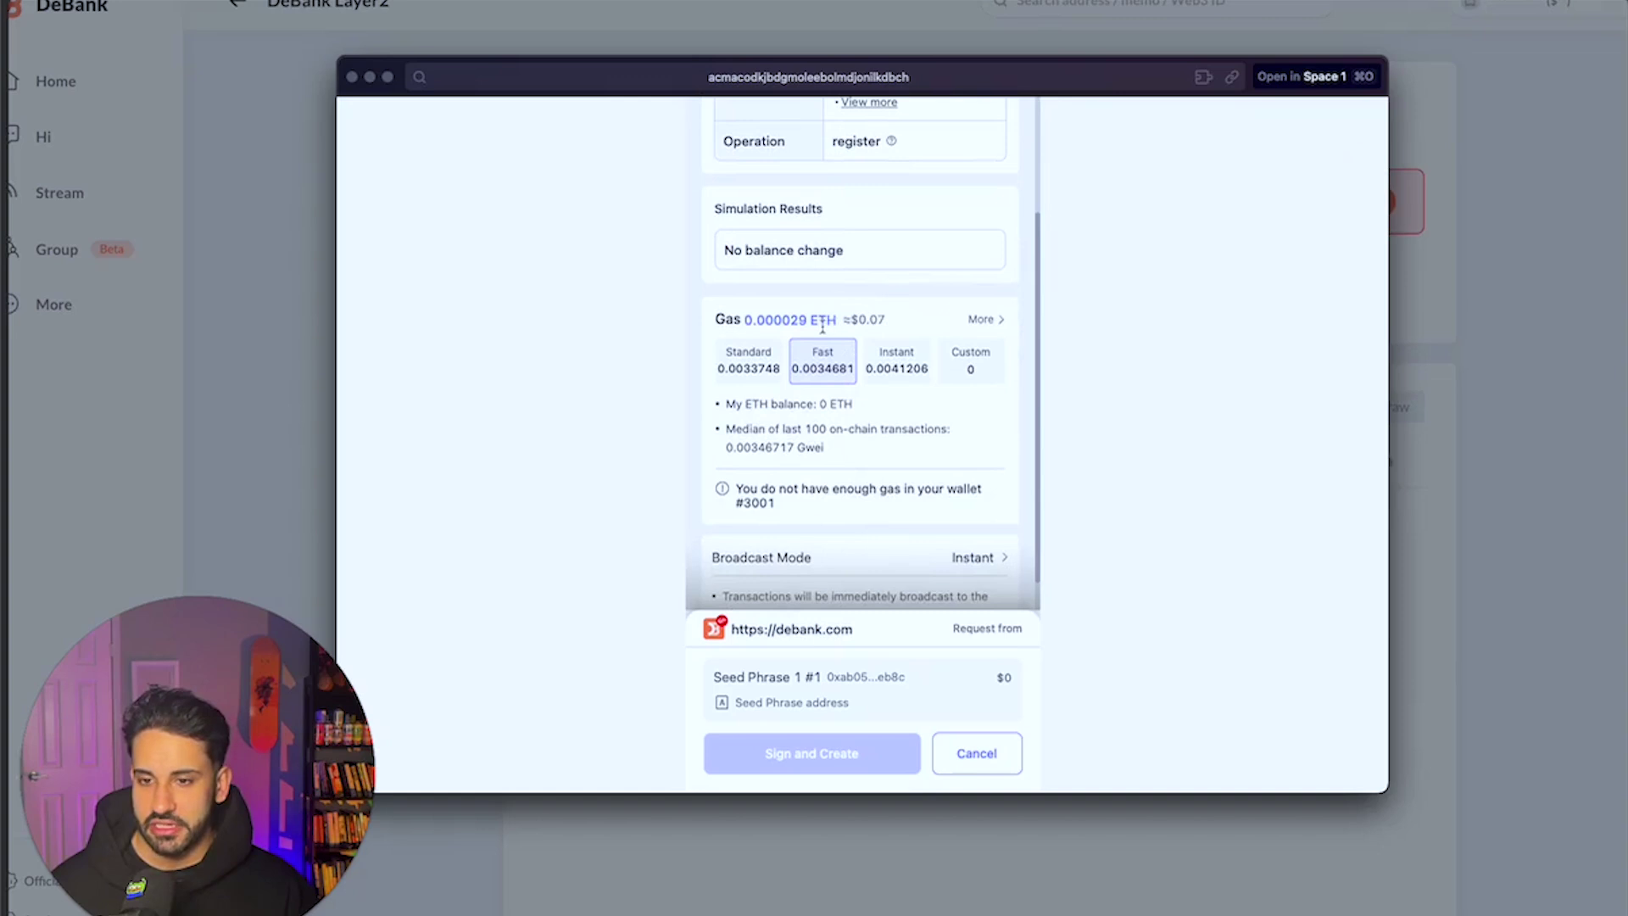
pyautogui.scroll(-1, 861, 335)
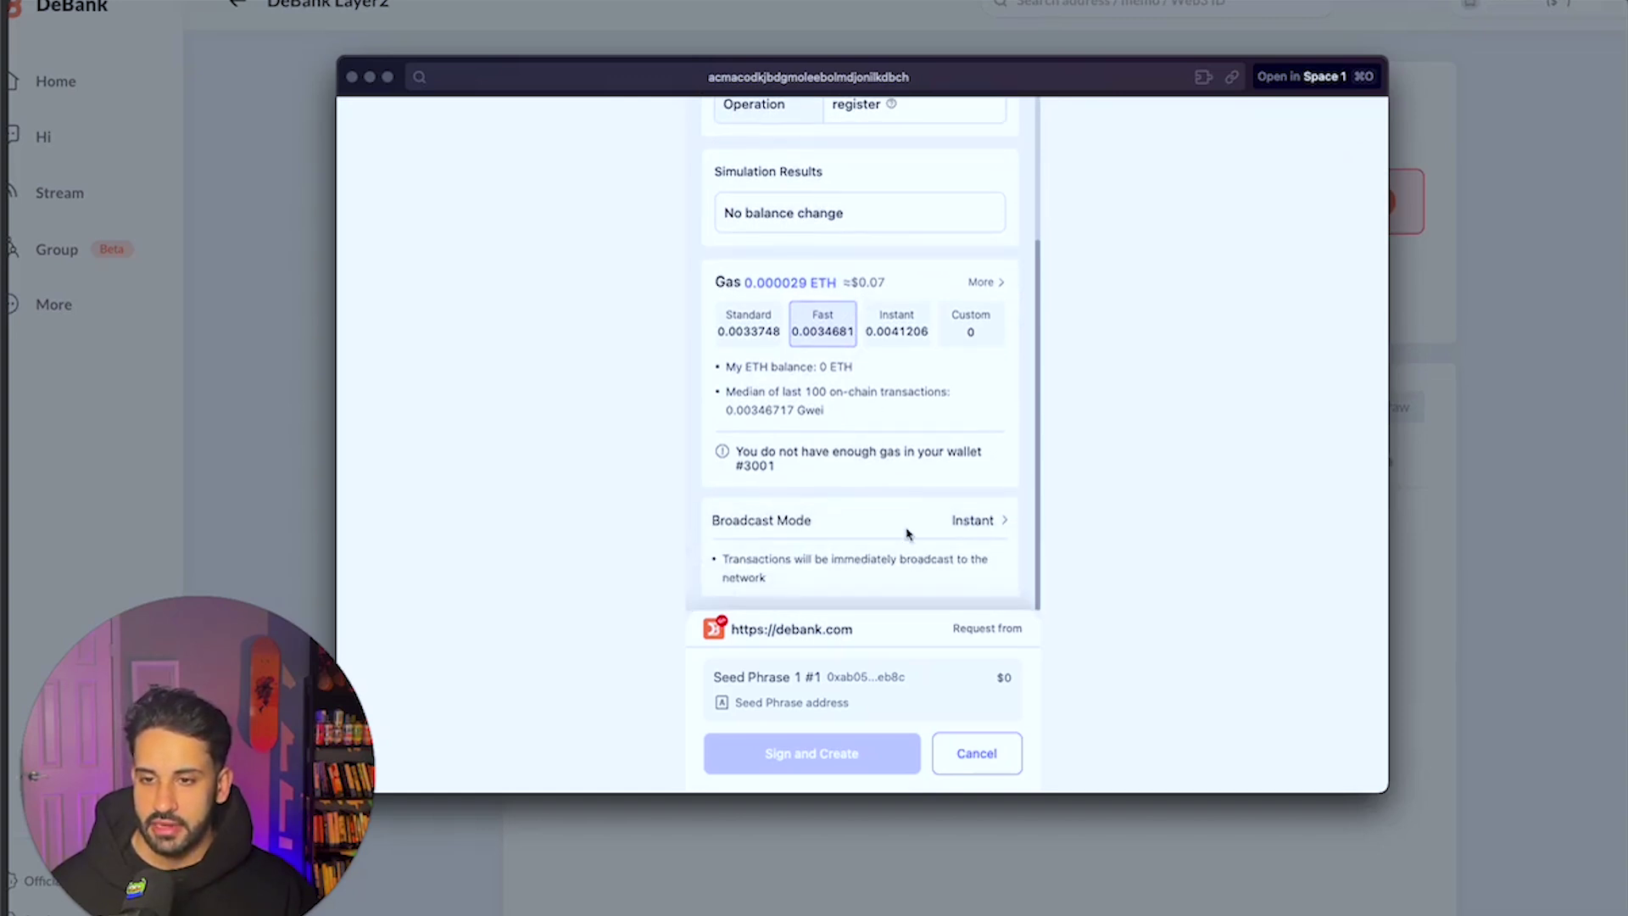
pyautogui.scroll(5, 876, 161)
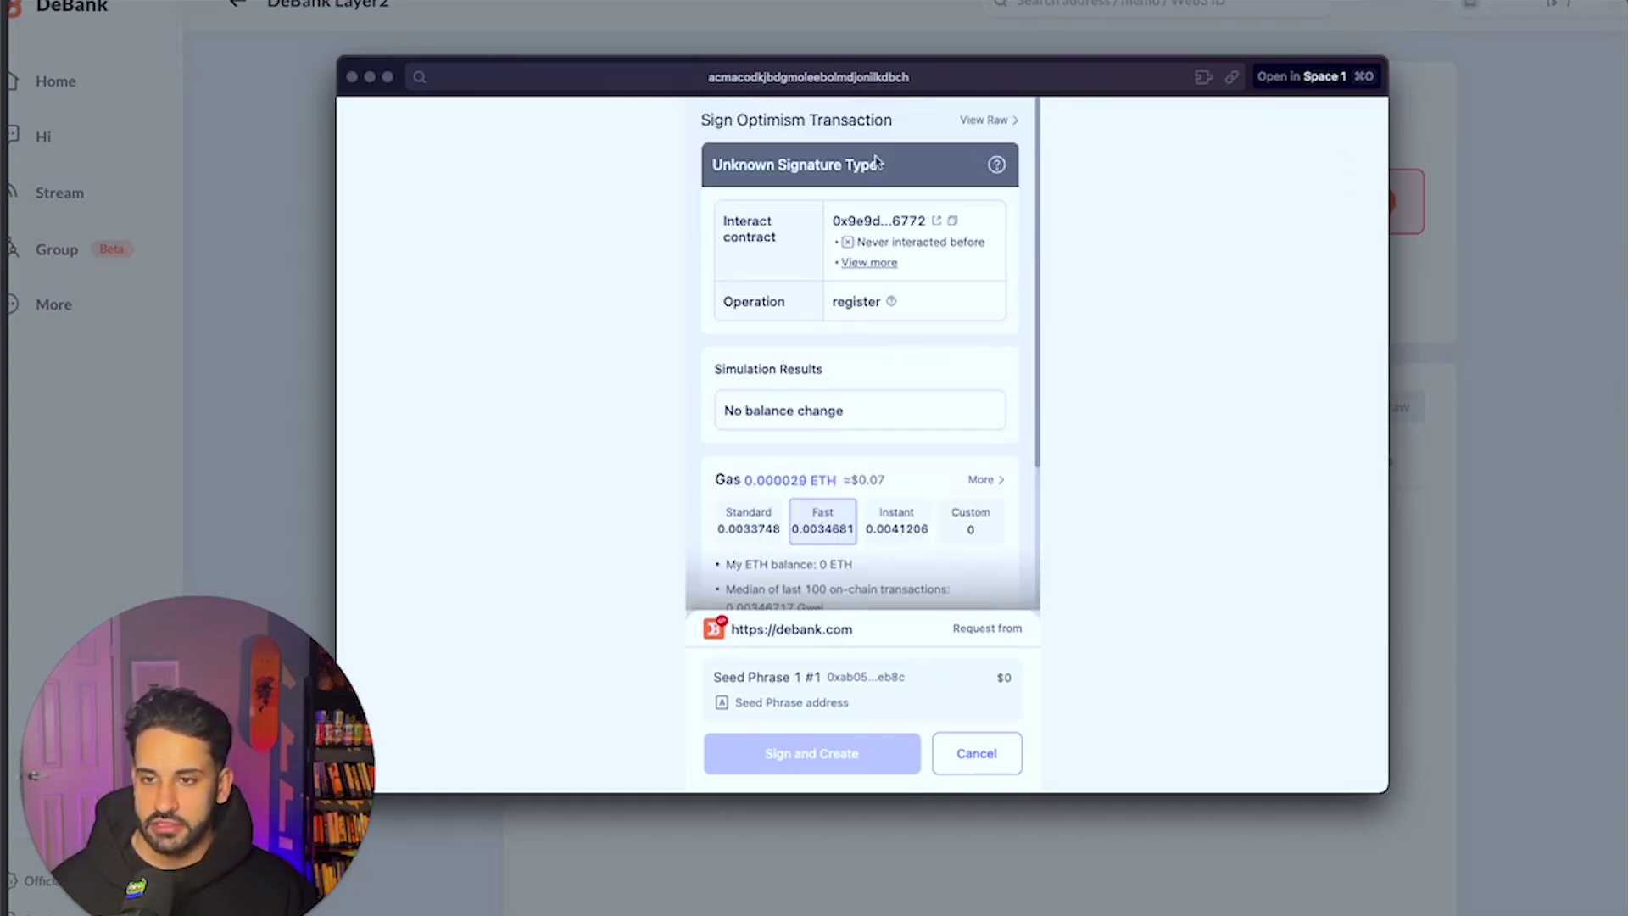
pyautogui.click(993, 756)
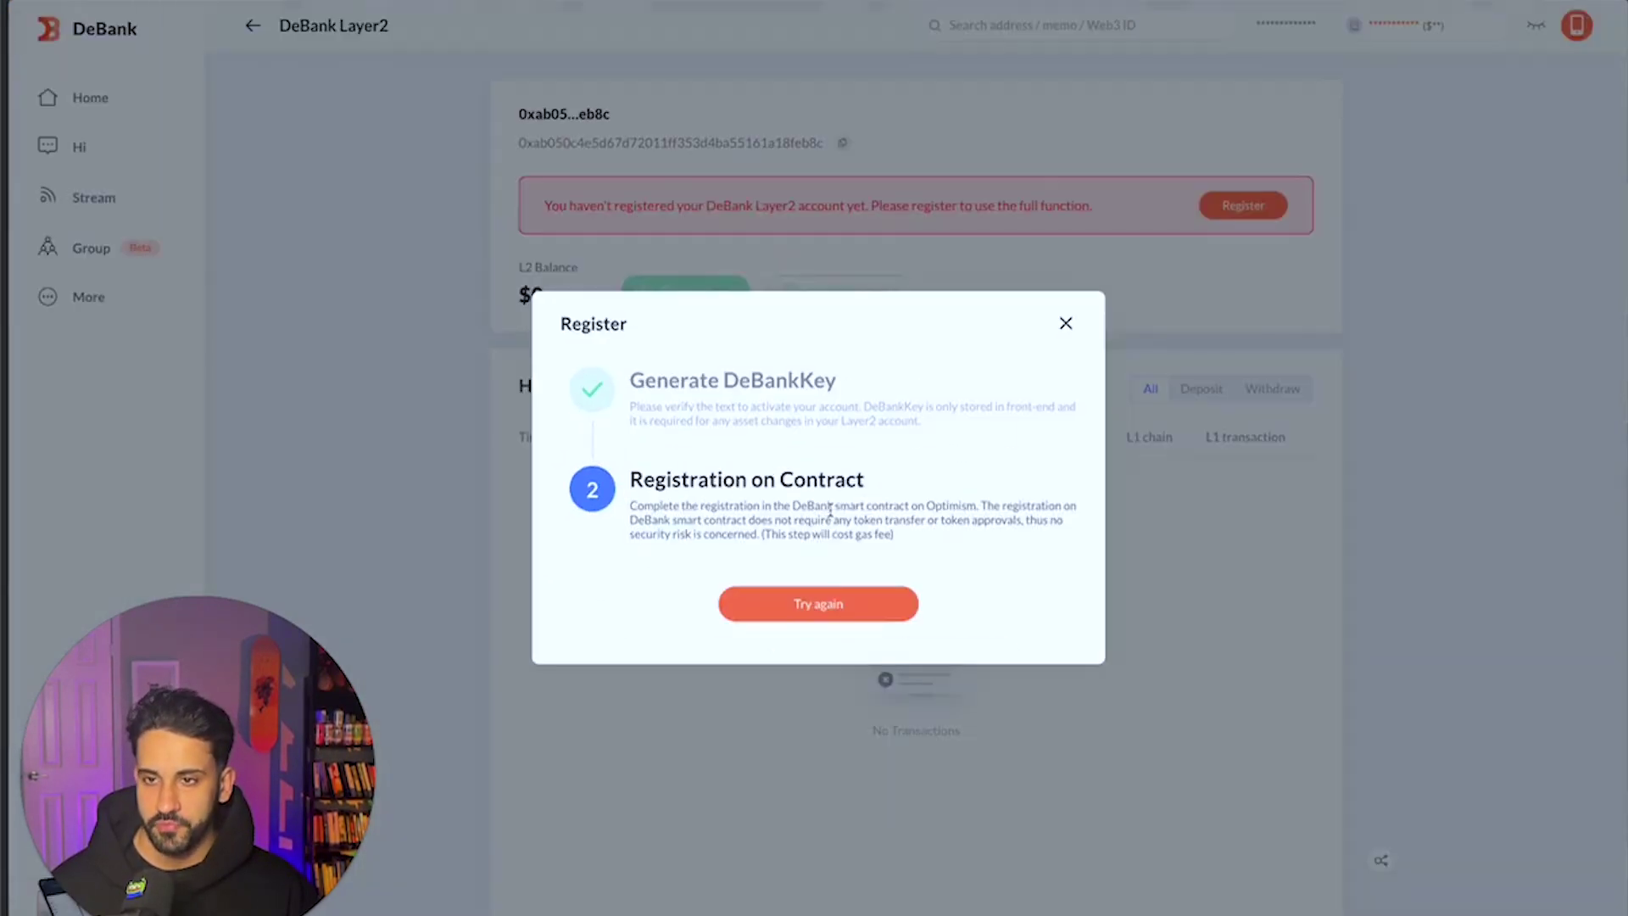
pyautogui.click(1429, 198)
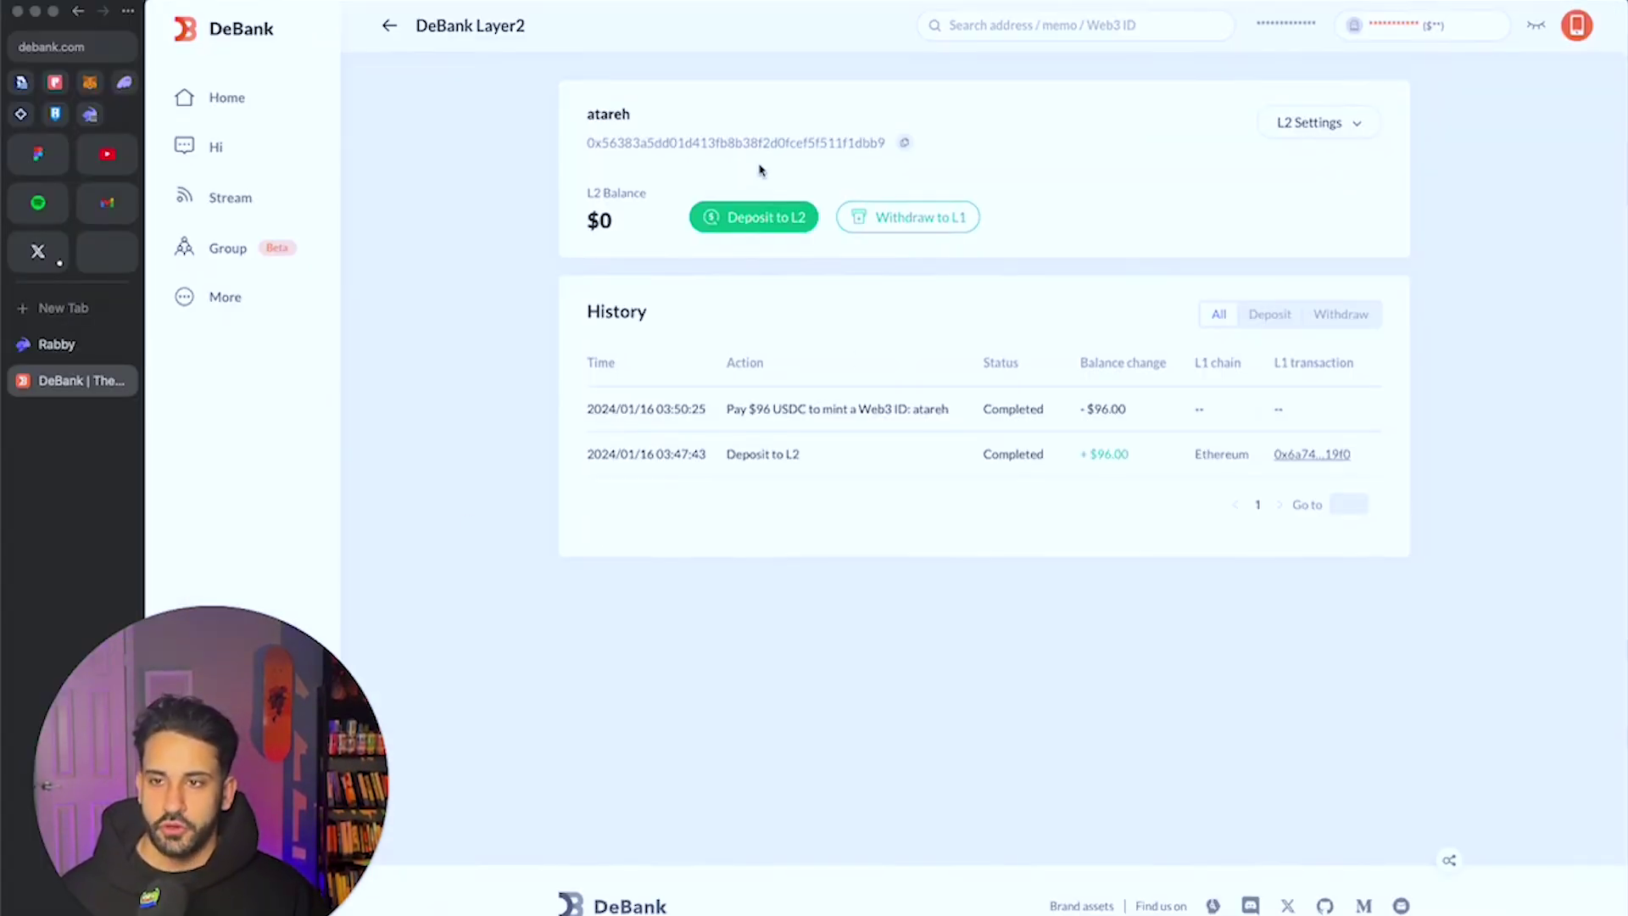
# - Open the Layer2 deposit form and select Optimism as the deposit chain
pyautogui.click(759, 221)
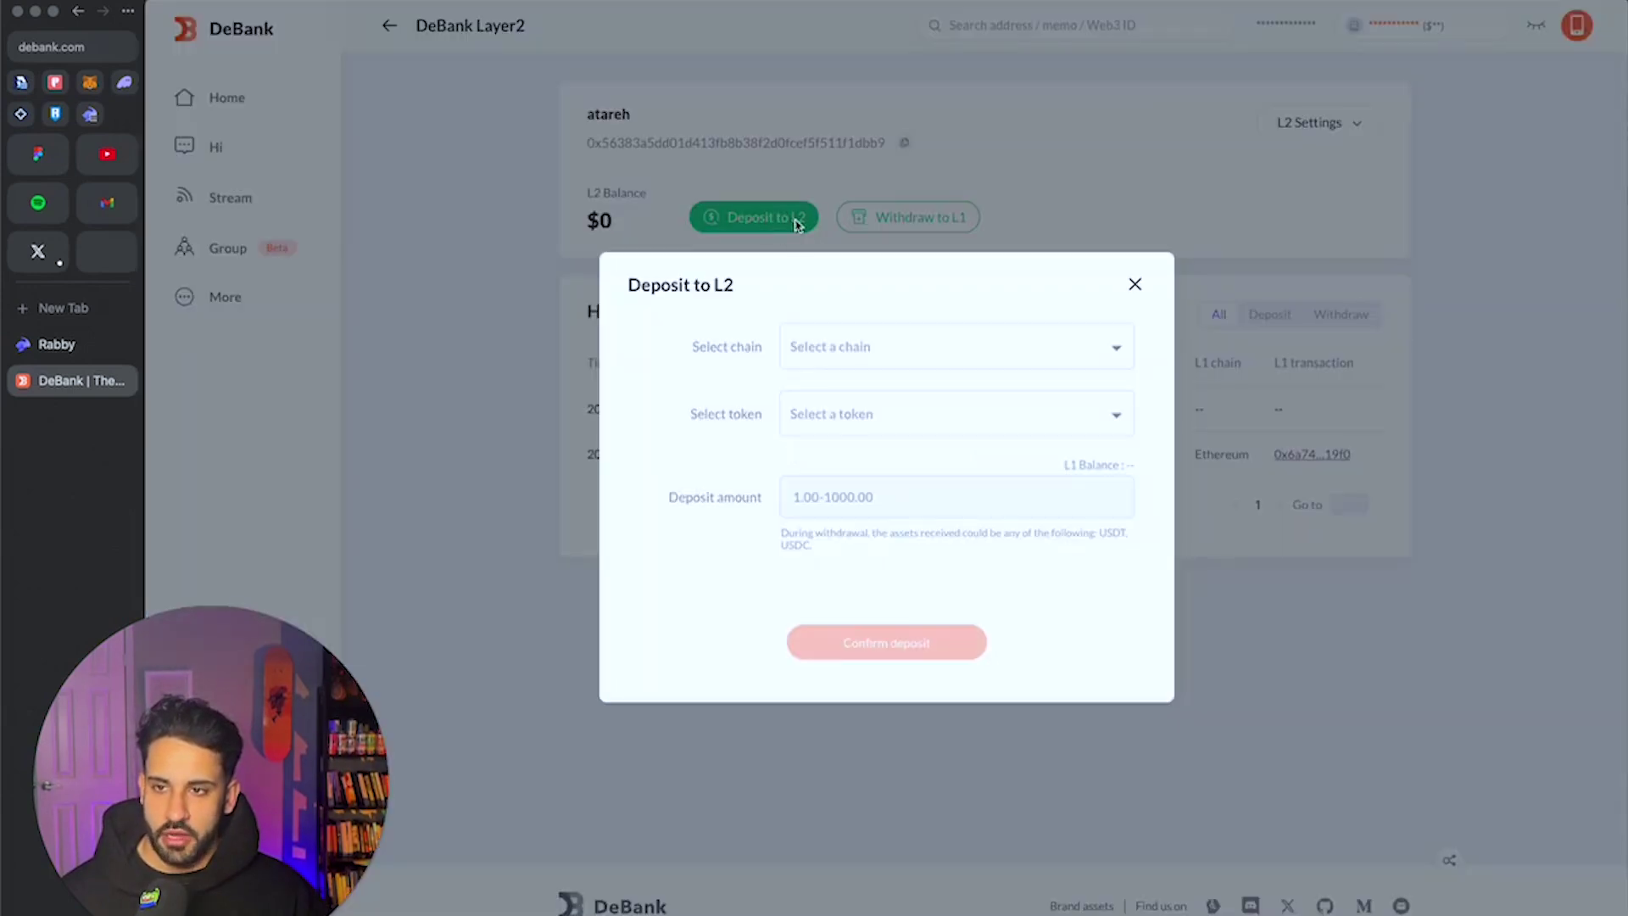
pyautogui.click(851, 345)
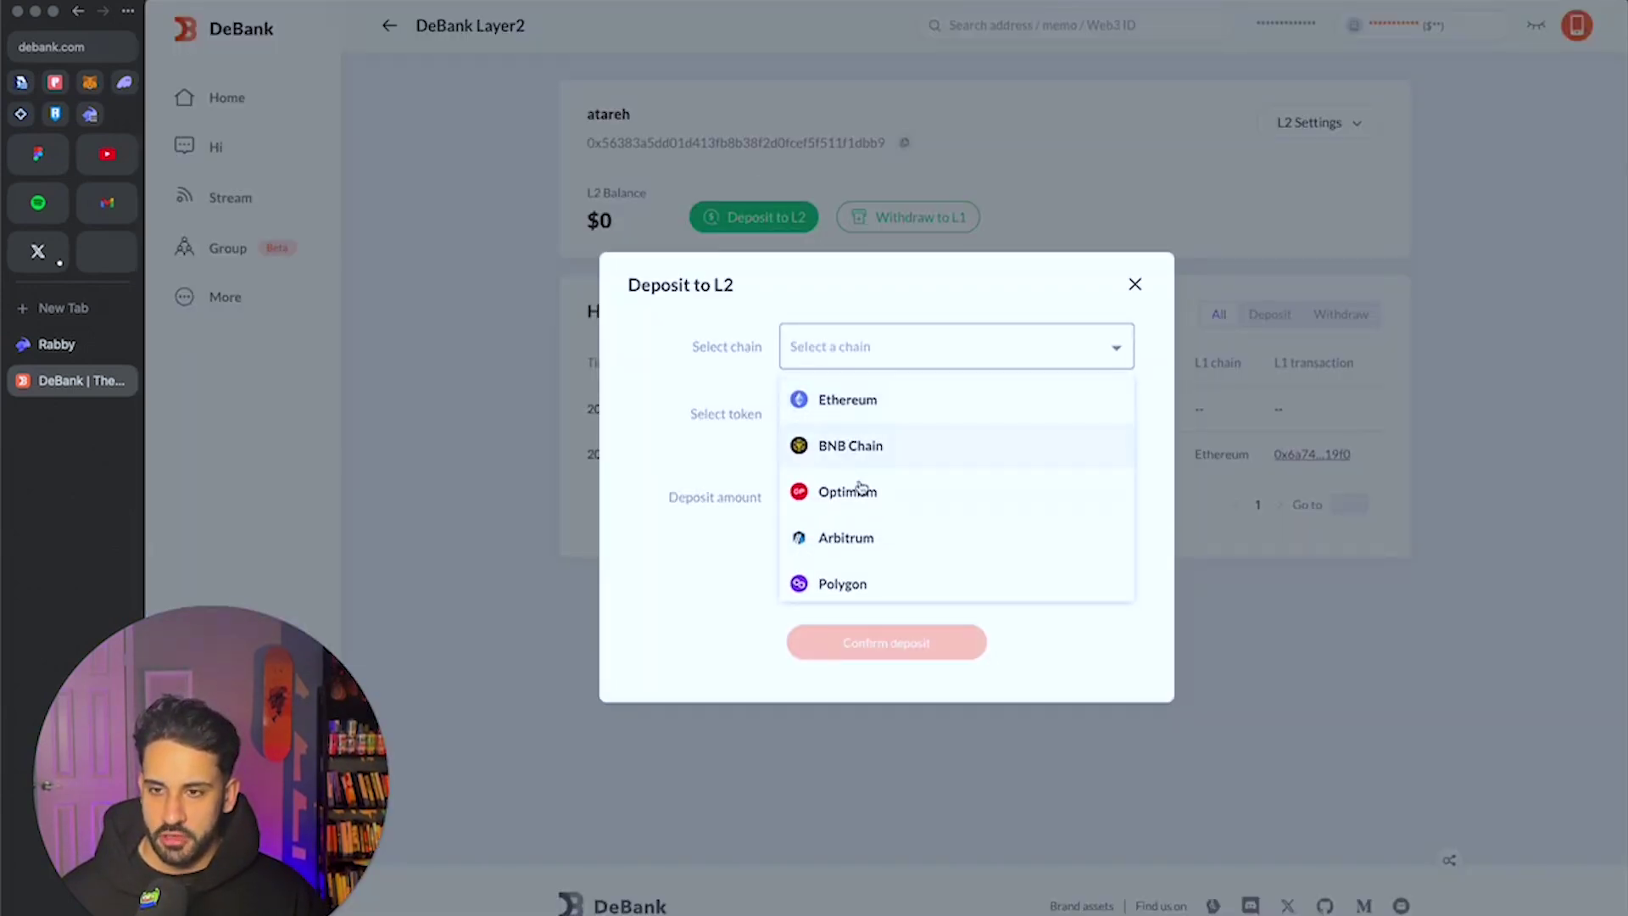
pyautogui.click(736, 459)
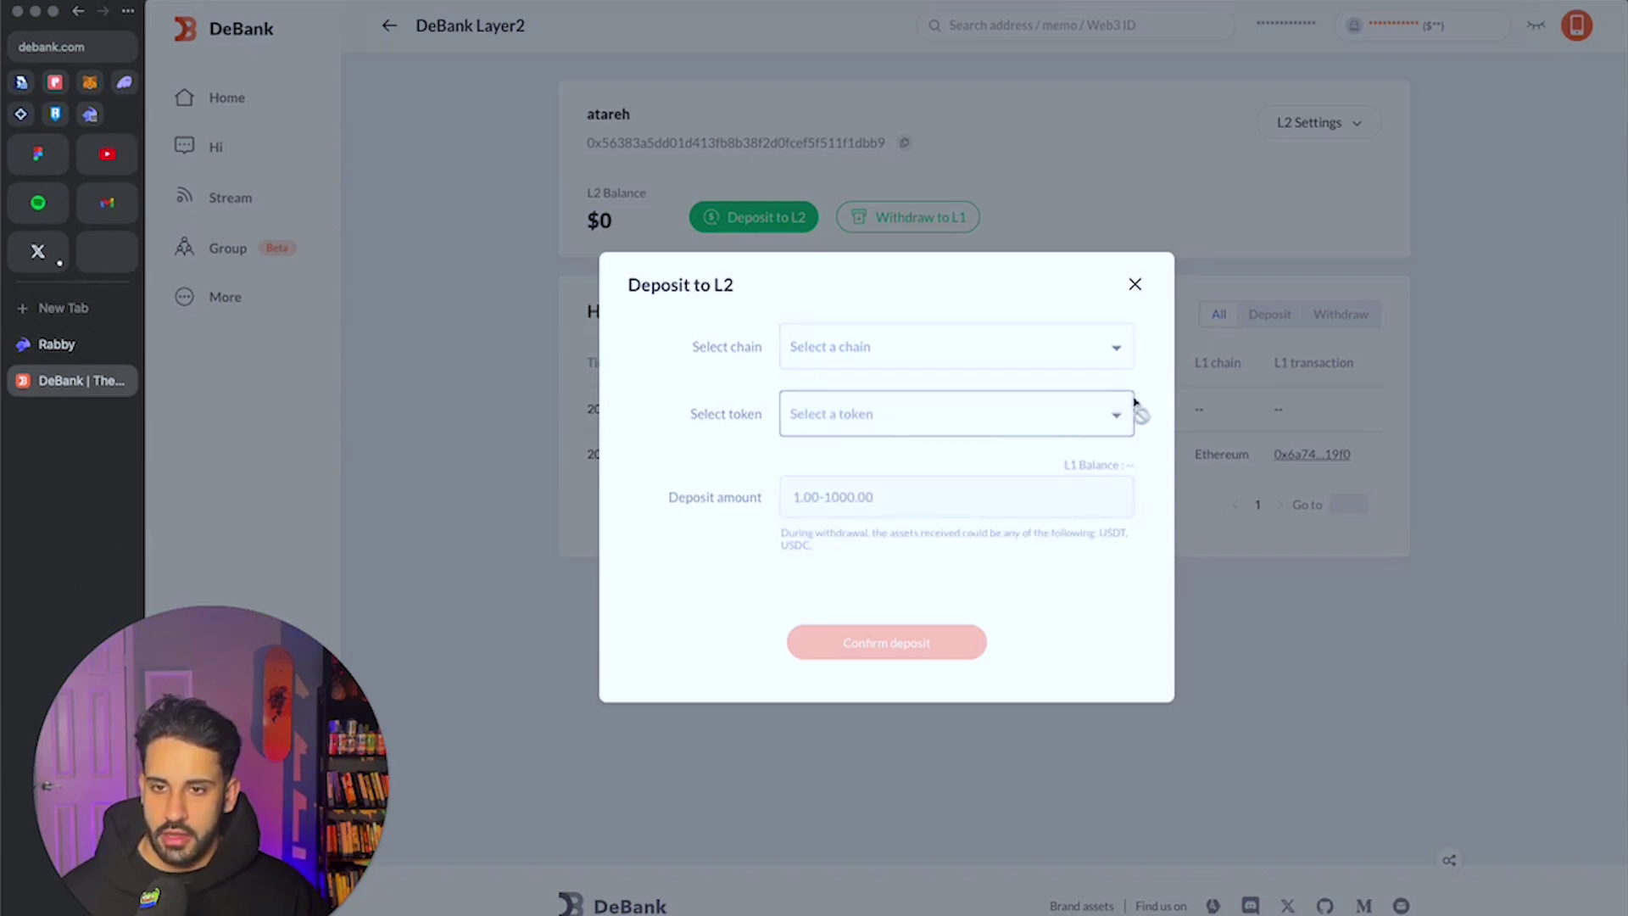
pyautogui.click(1003, 359)
pyautogui.click(879, 489)
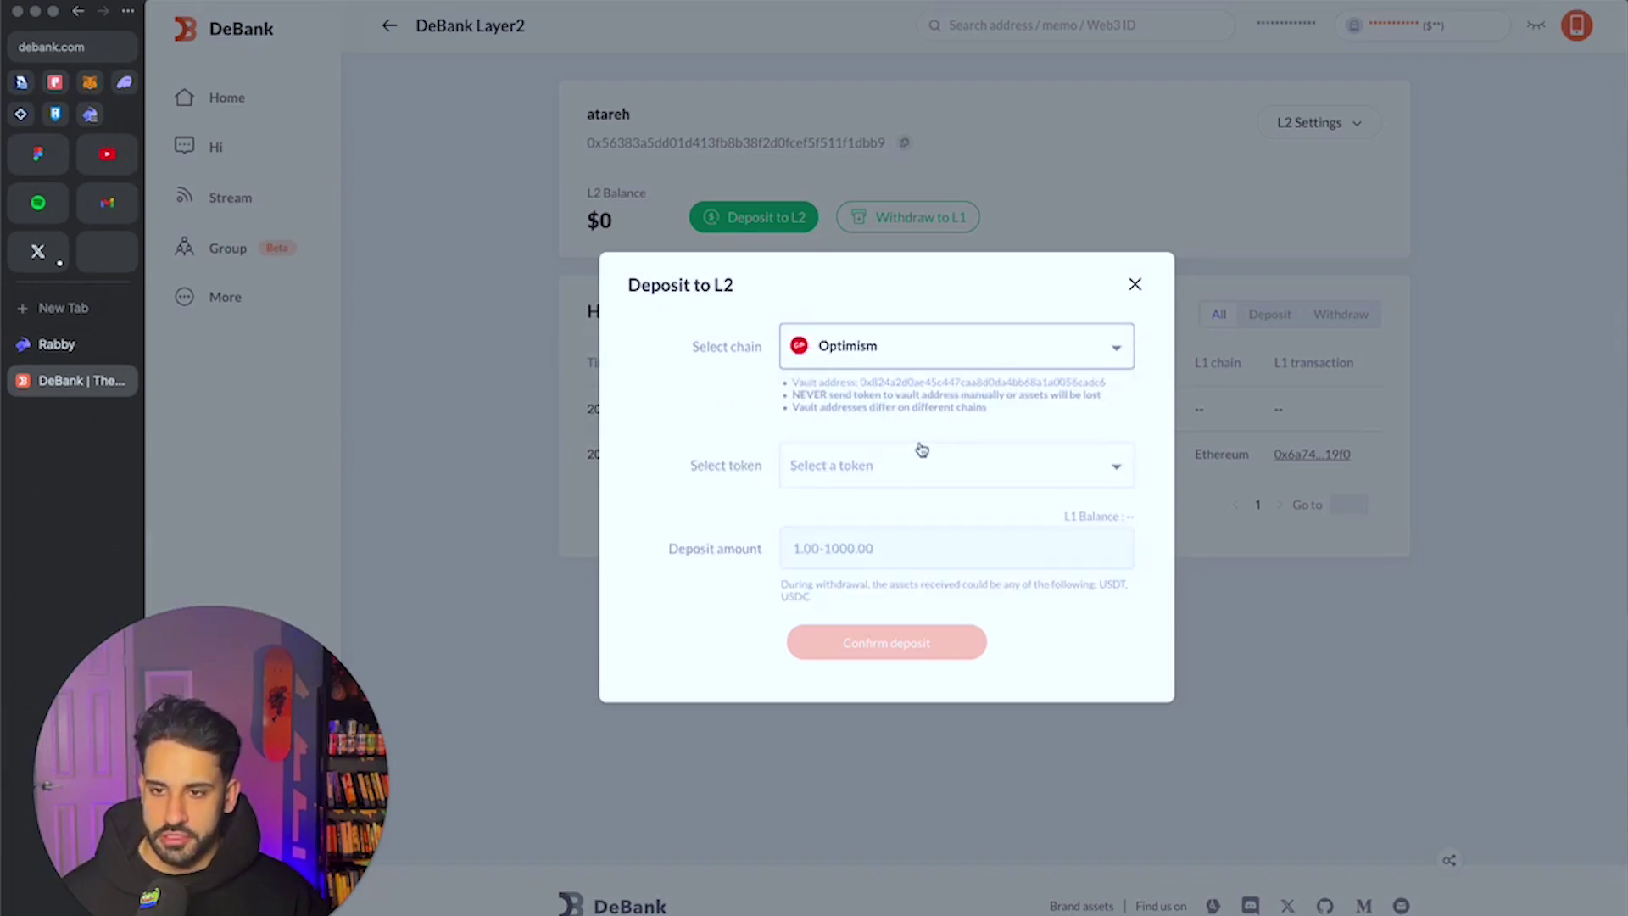
# - Look over the deposit tokens, close the form without depositing, and return to the portfolio
pyautogui.click(922, 454)
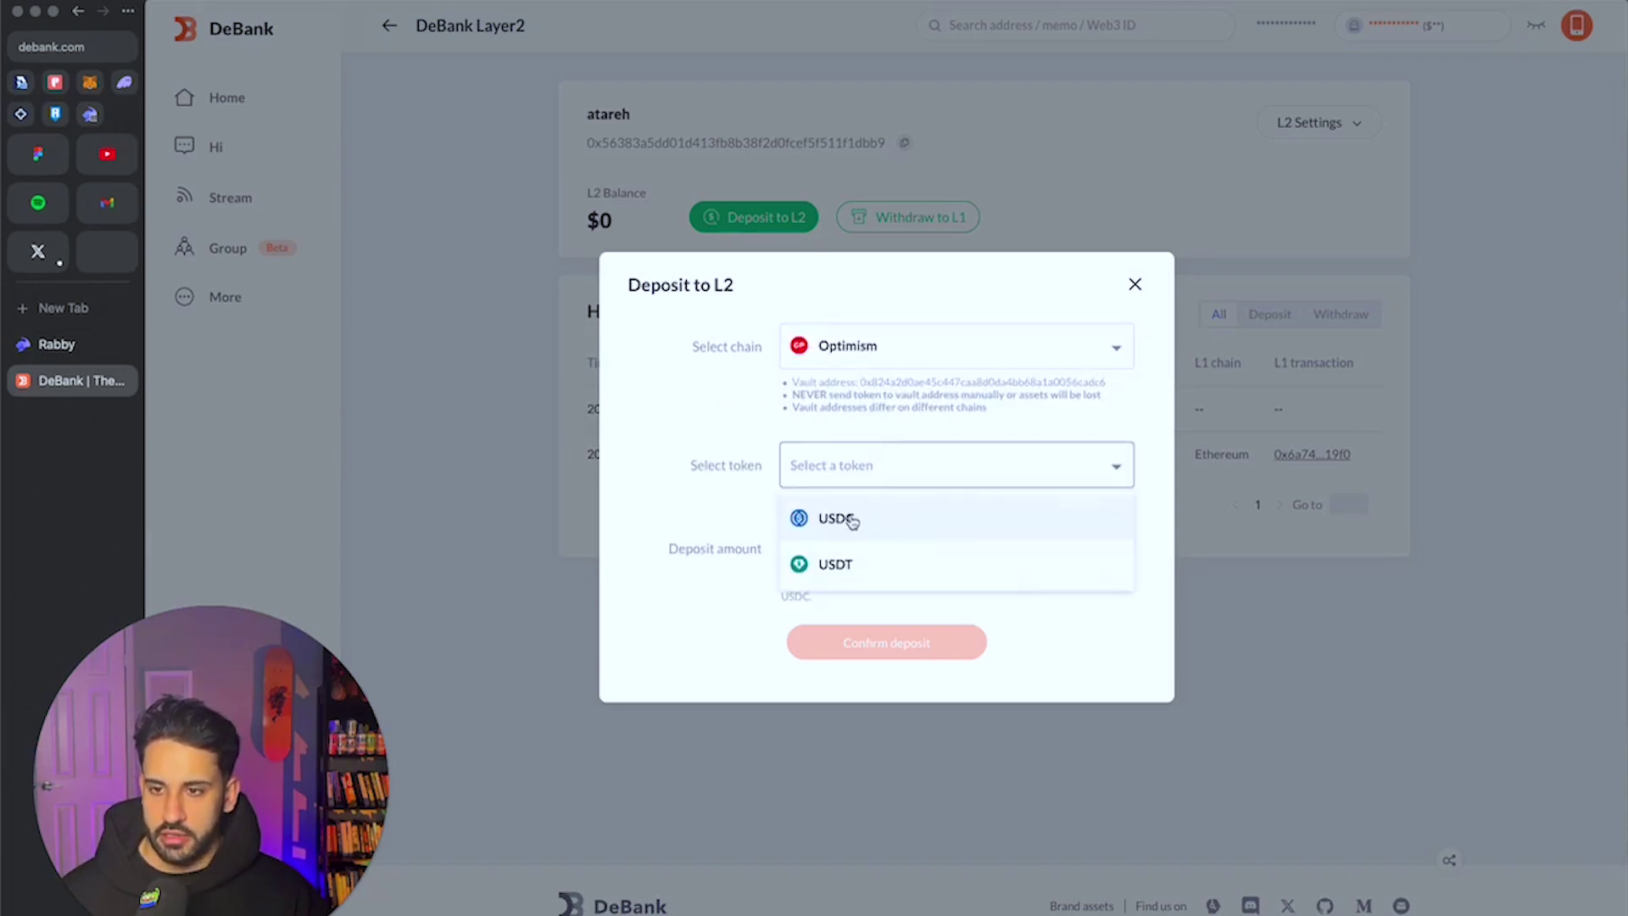
pyautogui.click(743, 458)
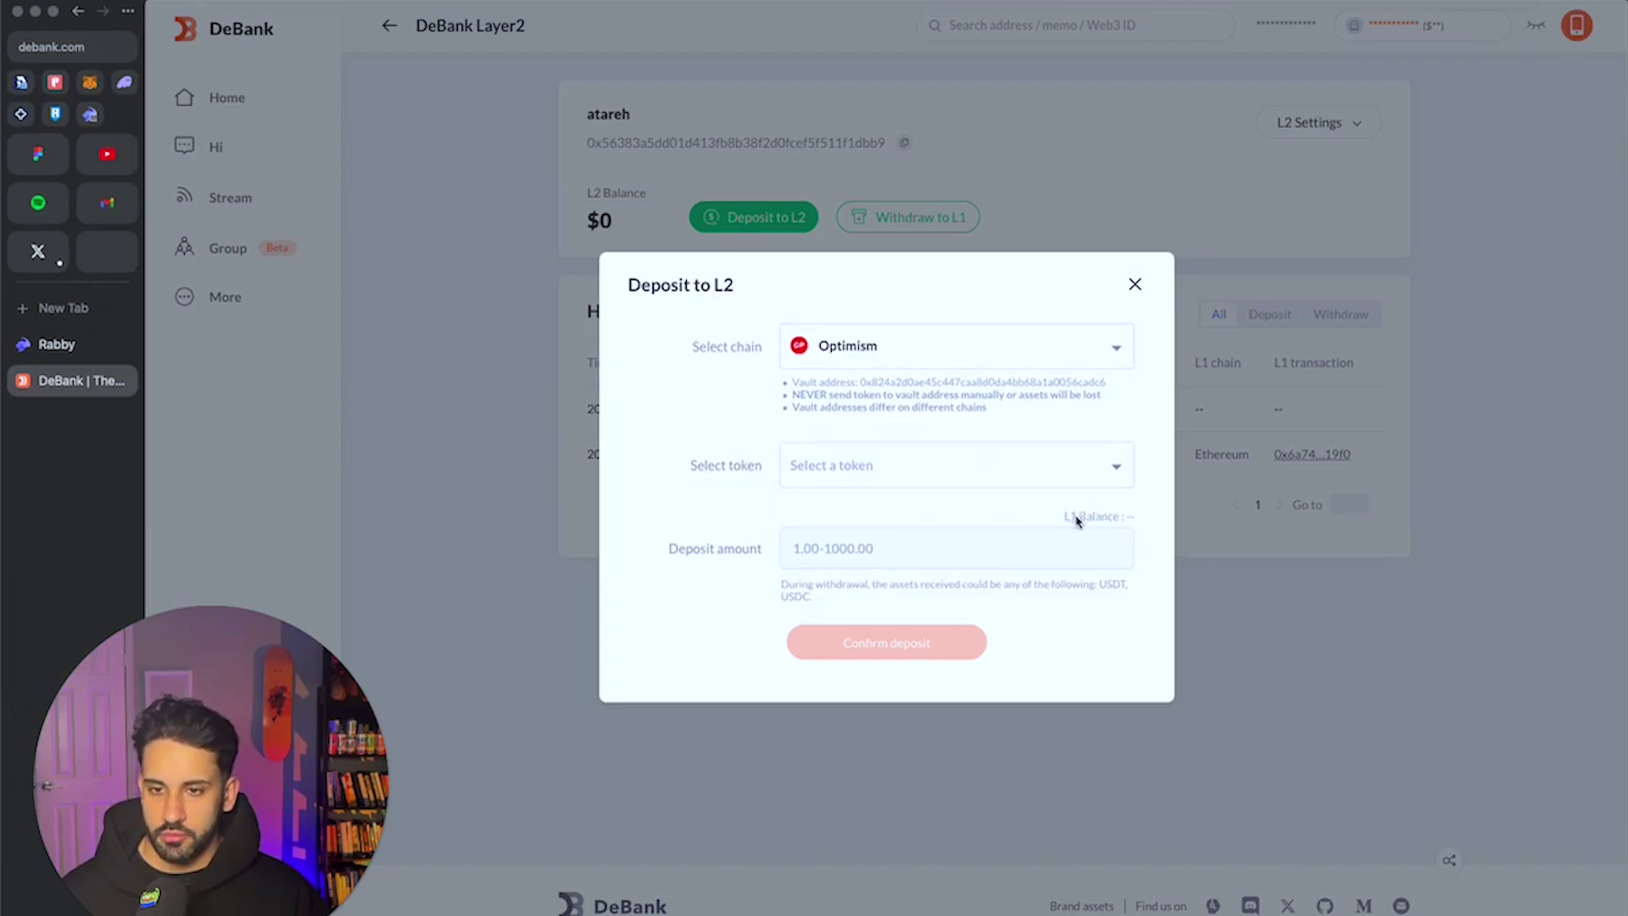
pyautogui.click(1138, 284)
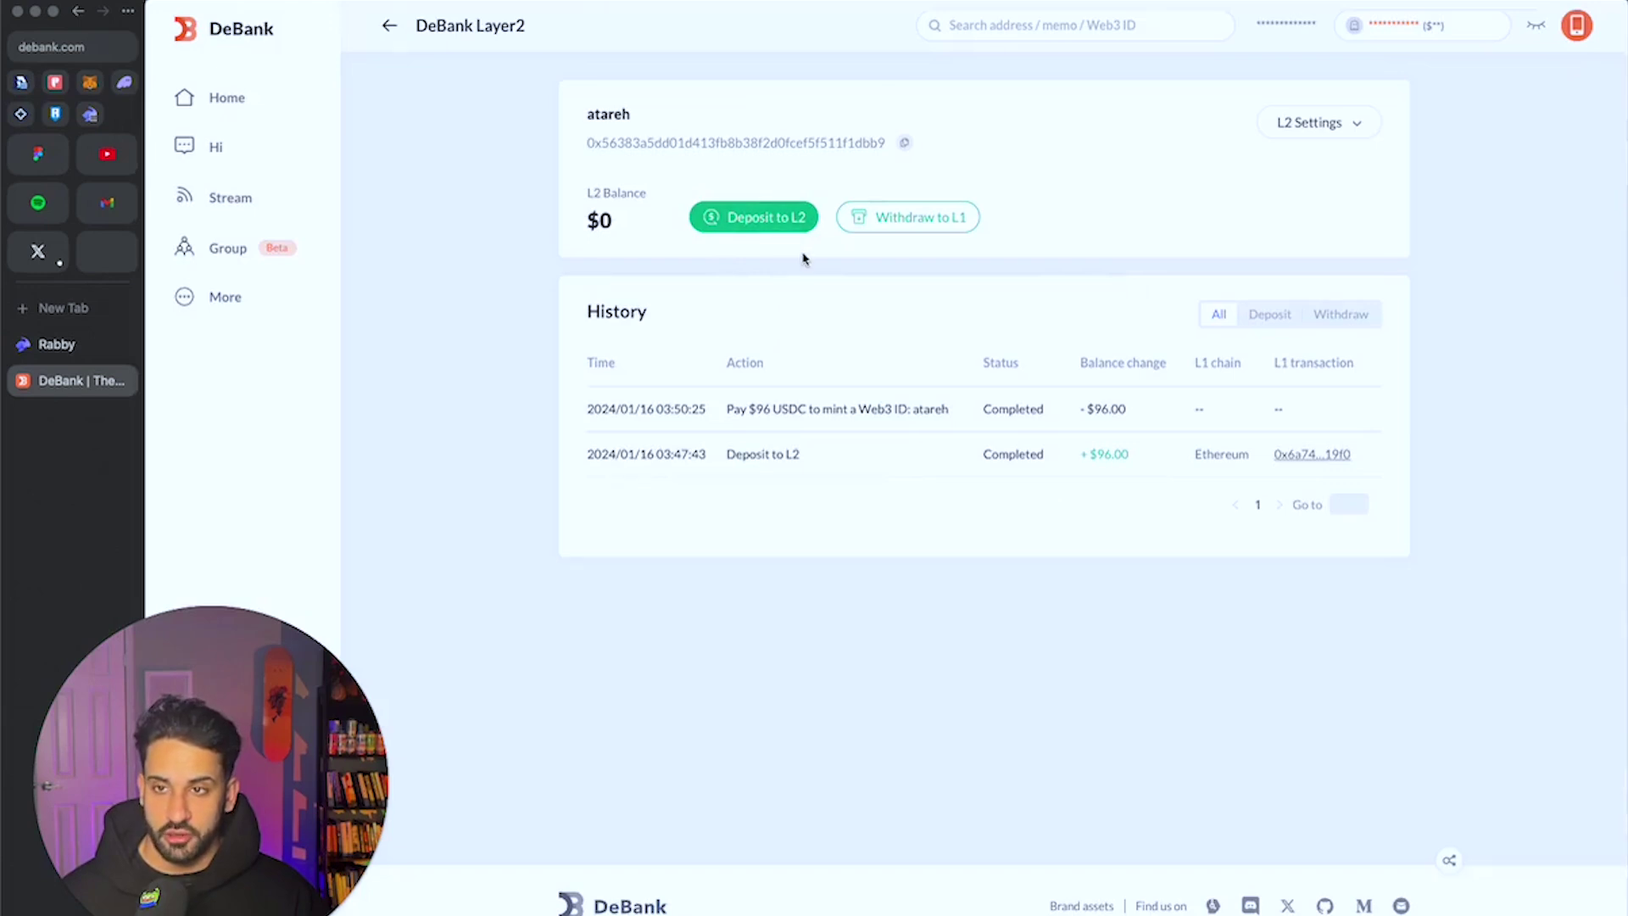
pyautogui.press('super+bracketleft')
# - Zoom in to inspect the atareh username, then restore normal page zoom
pyautogui.press('super+equal')
pyautogui.press('super+equal')
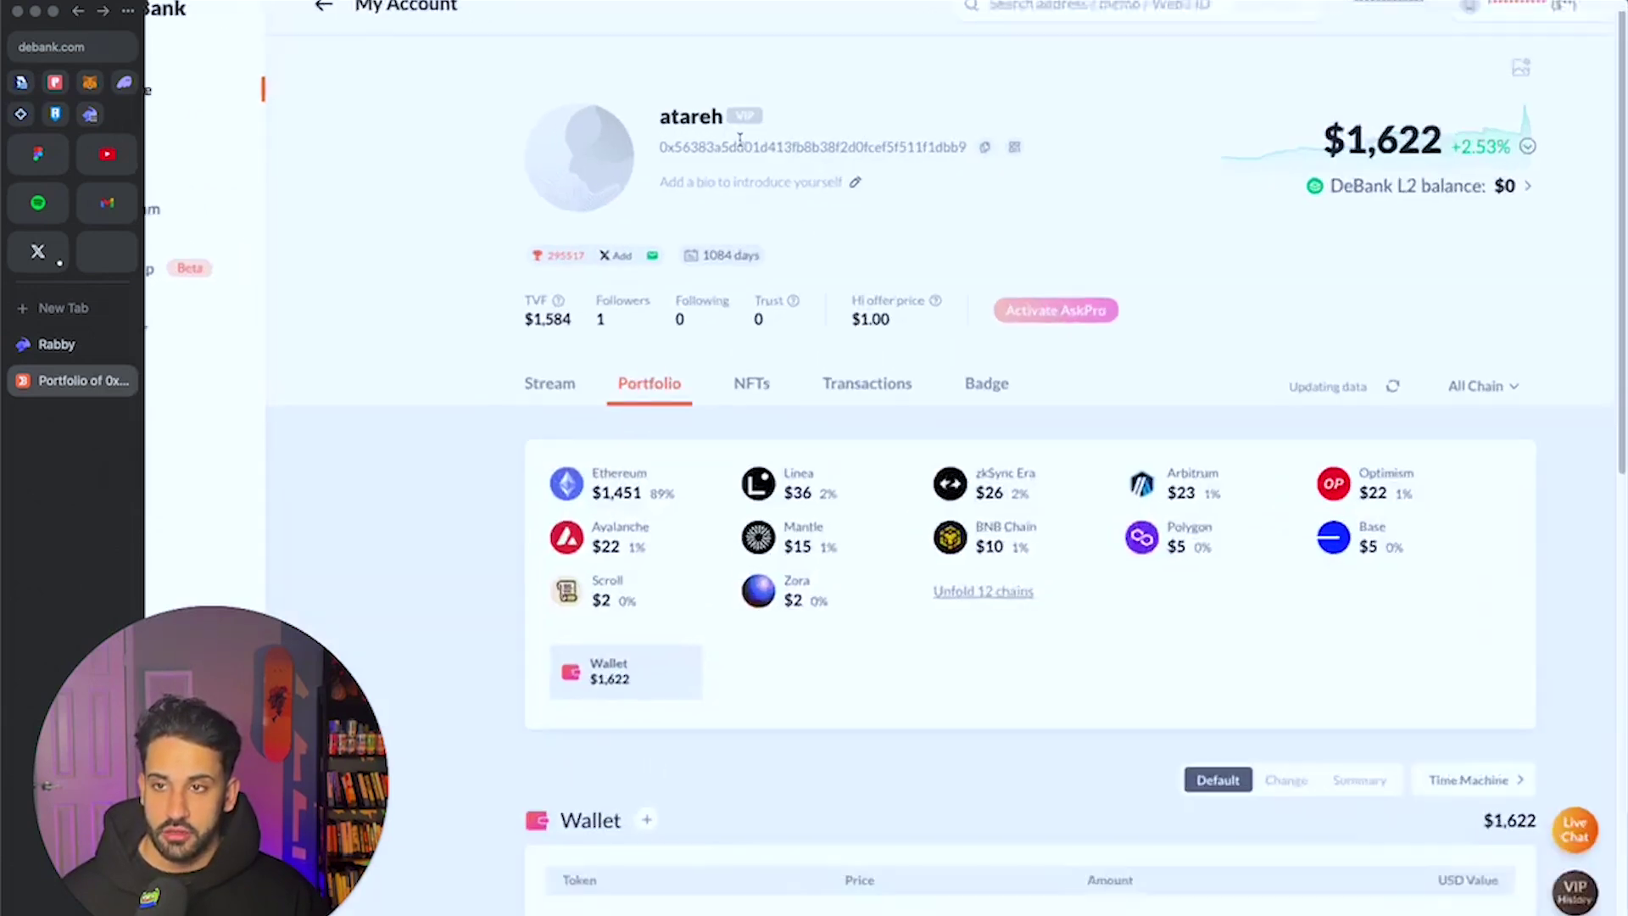
pyautogui.moveTo(764, 106)
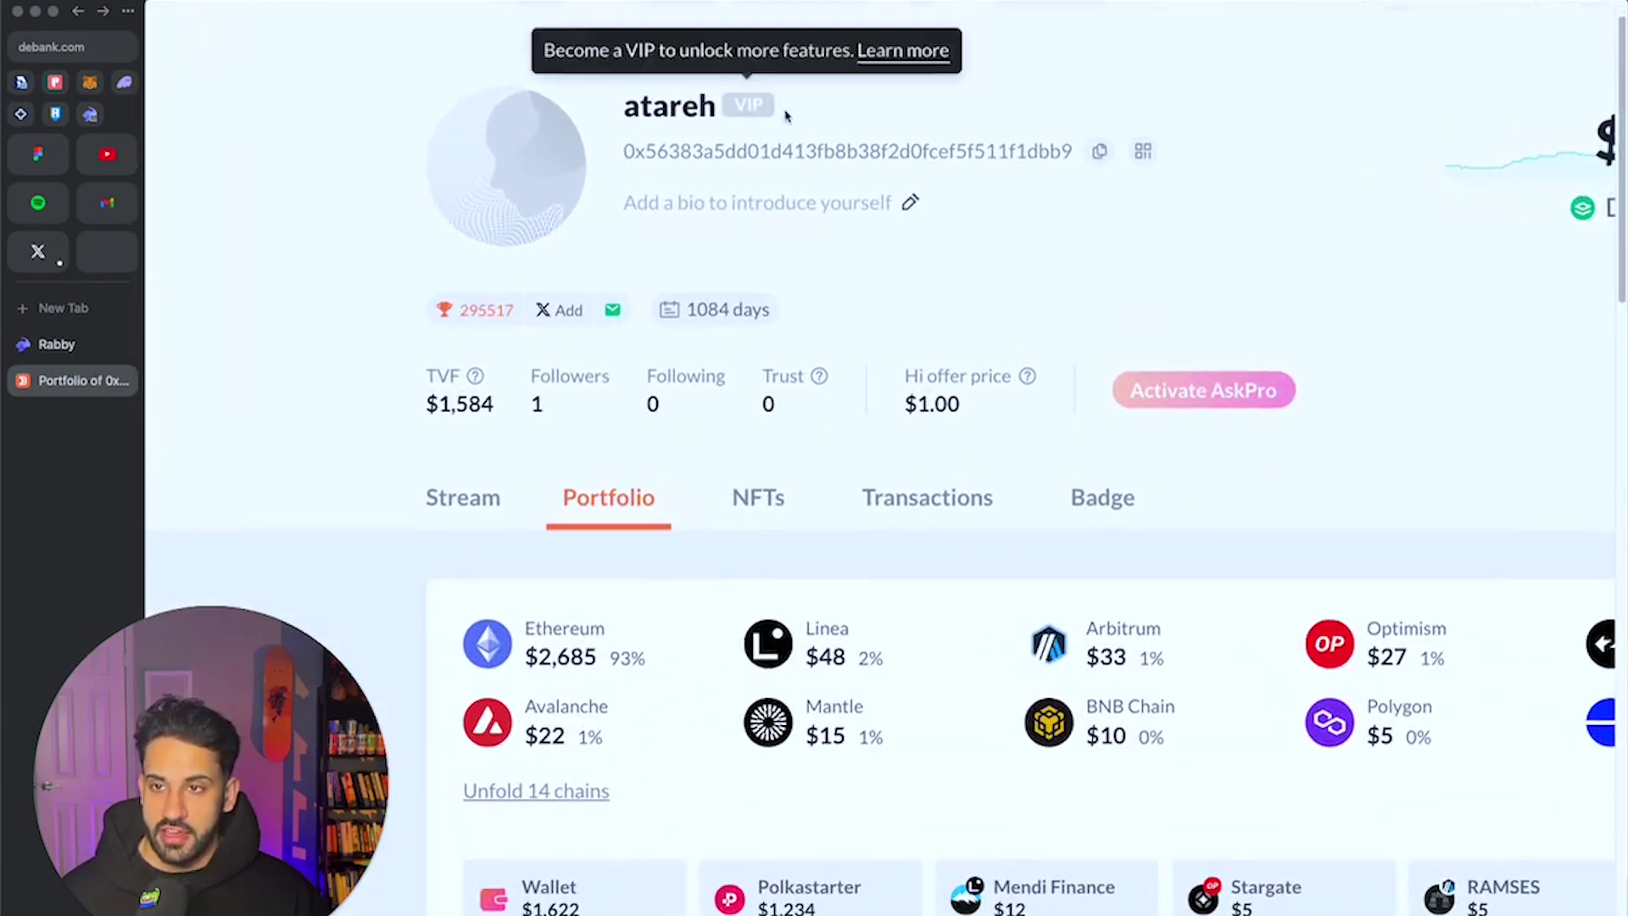
pyautogui.doubleClick(650, 110)
pyautogui.click(650, 110)
pyautogui.press('super+0')
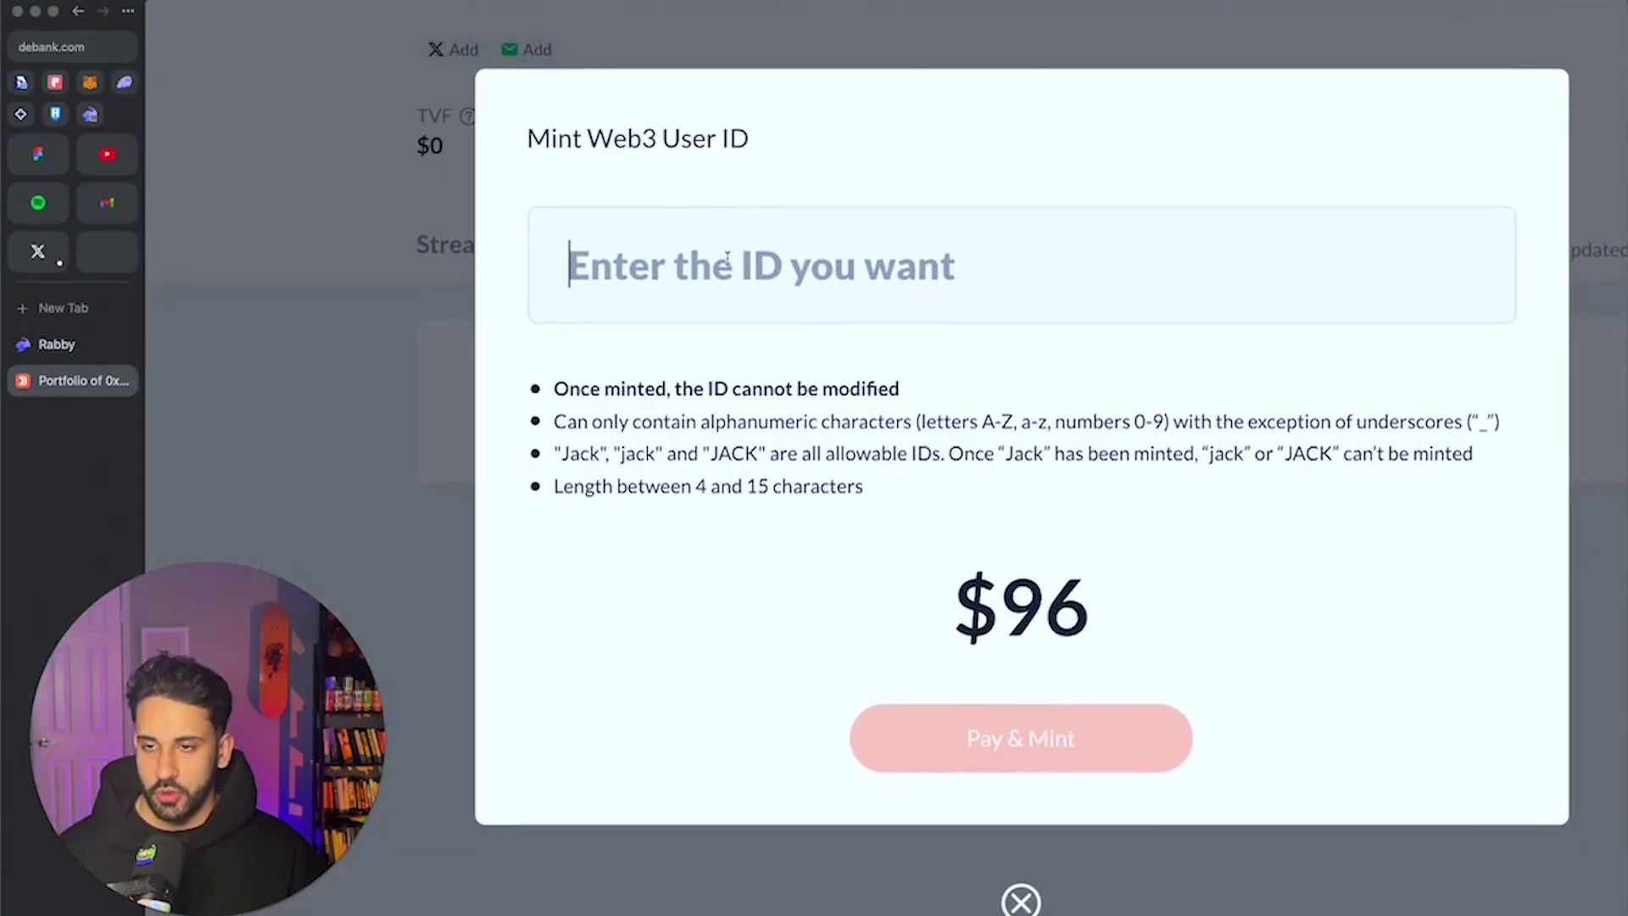
# - Review the $96 Web3 ID minting price and close the minting dialog
pyautogui.moveTo(965, 571); pyautogui.dragTo(1137, 618)
pyautogui.click(1182, 570)
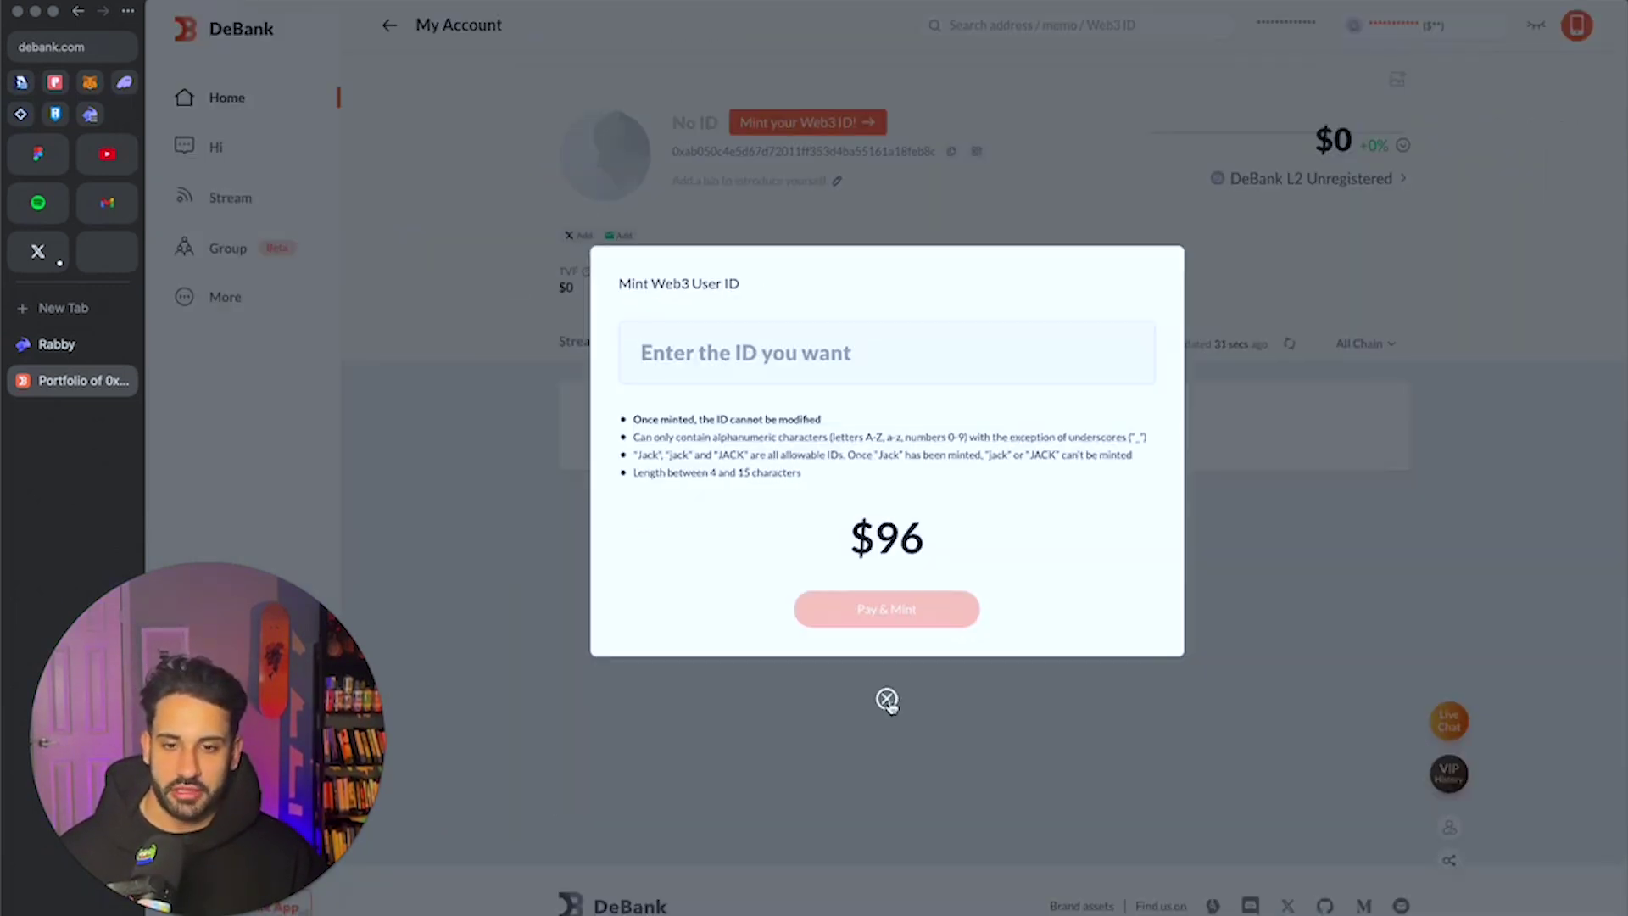
pyautogui.click(887, 701)
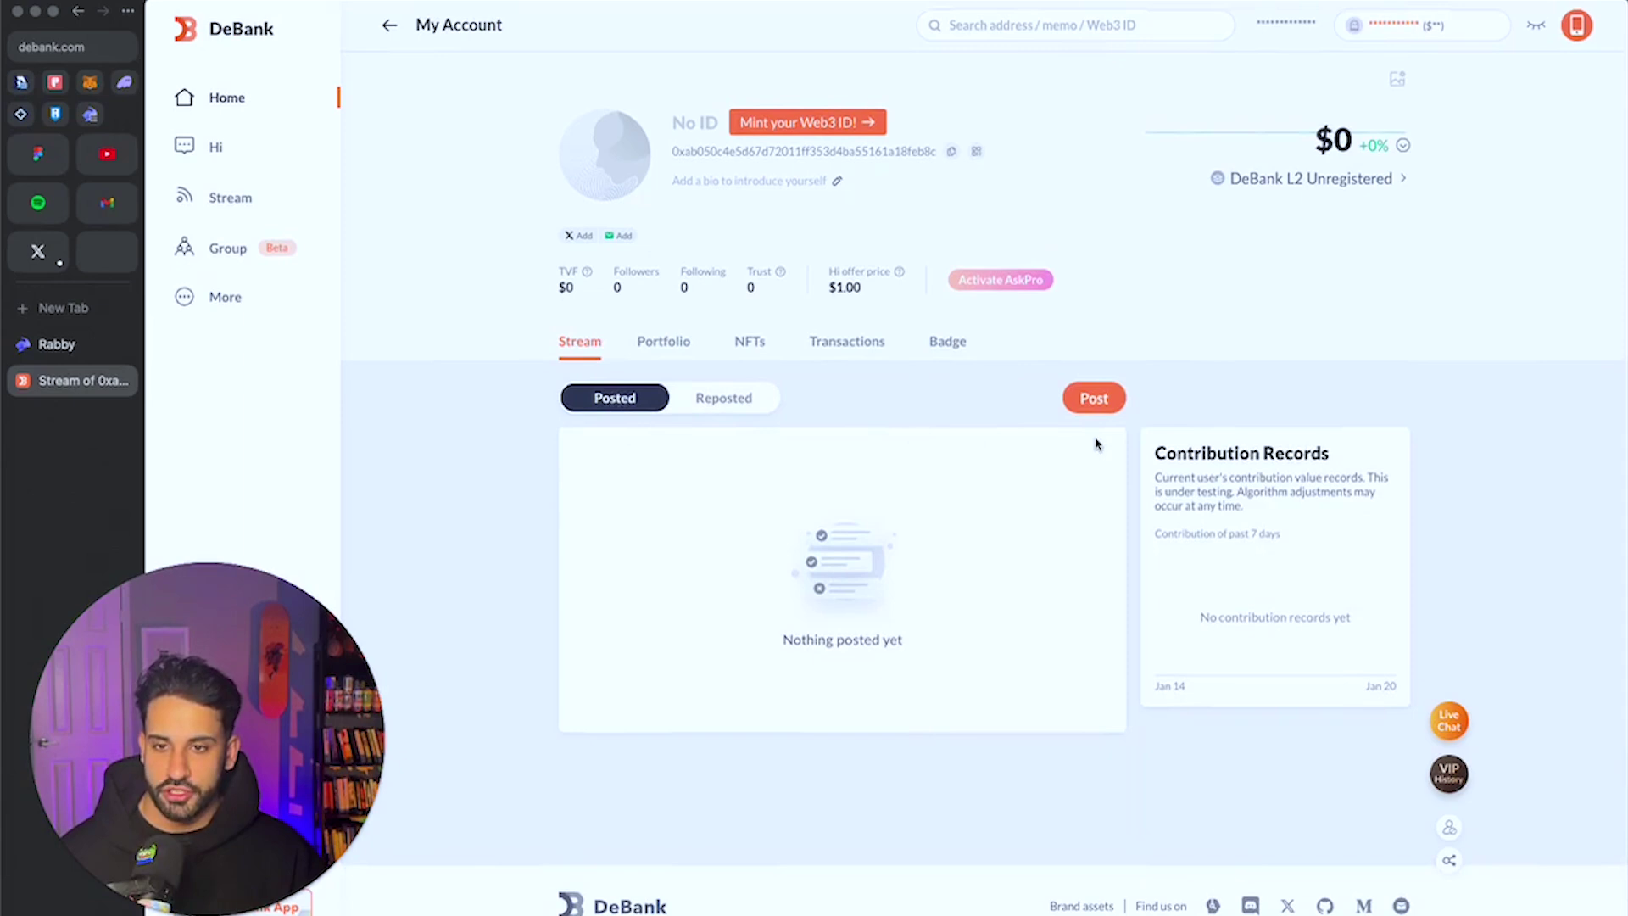
# - On the Stream tab, publish the post 'hey im recording a video for the upcoming airdrop'
pyautogui.click(1095, 398)
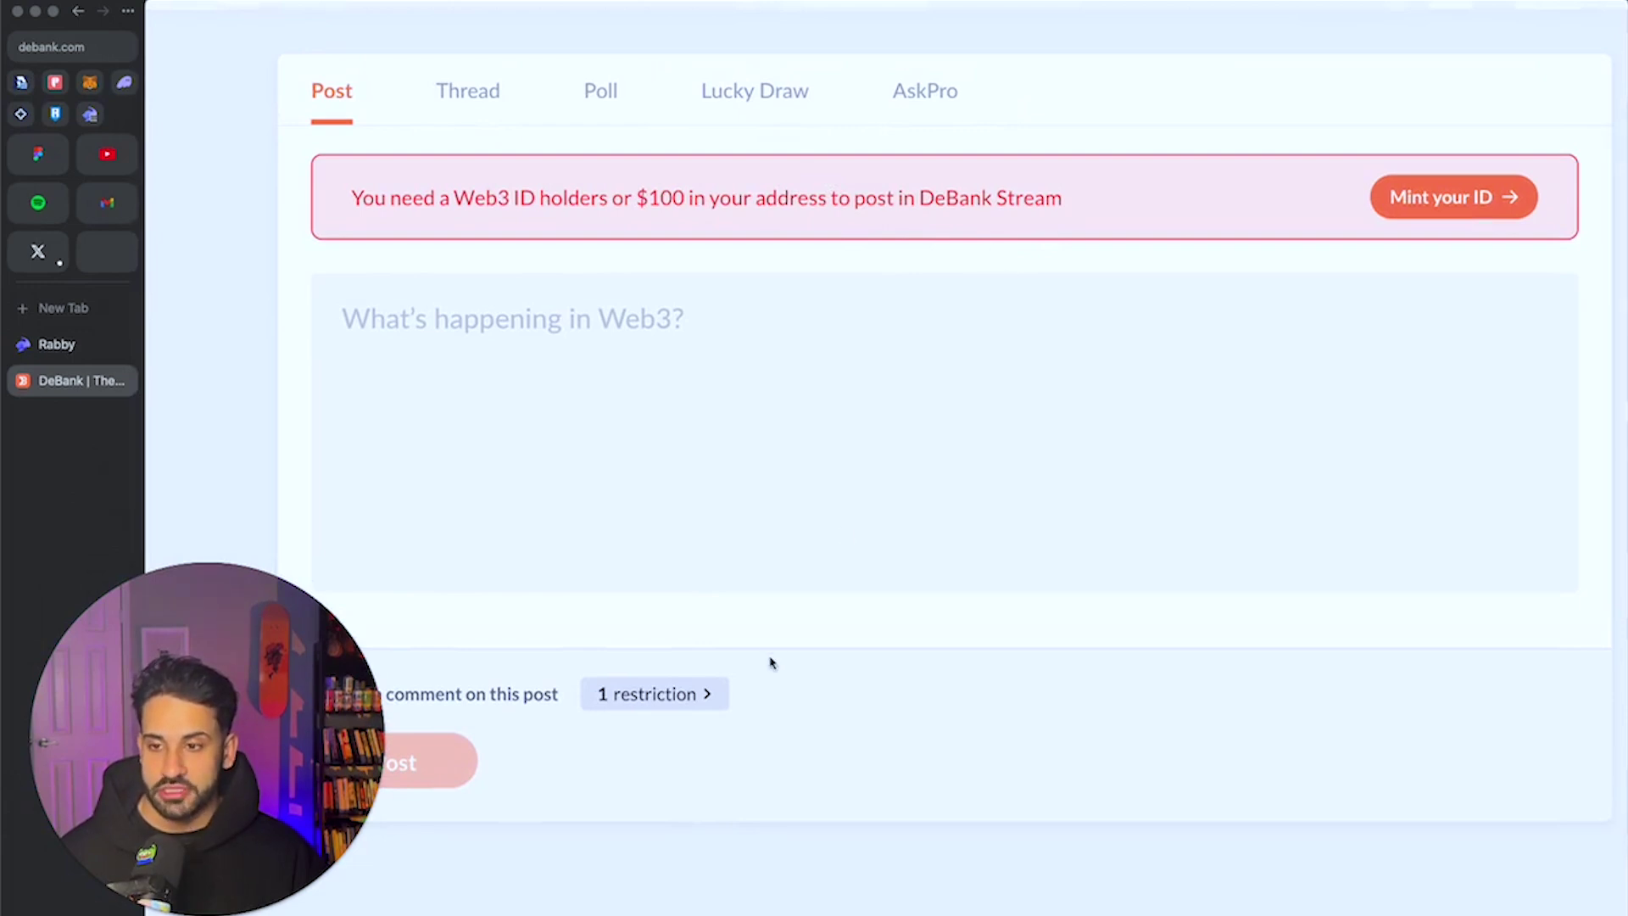
pyautogui.press('super+0')
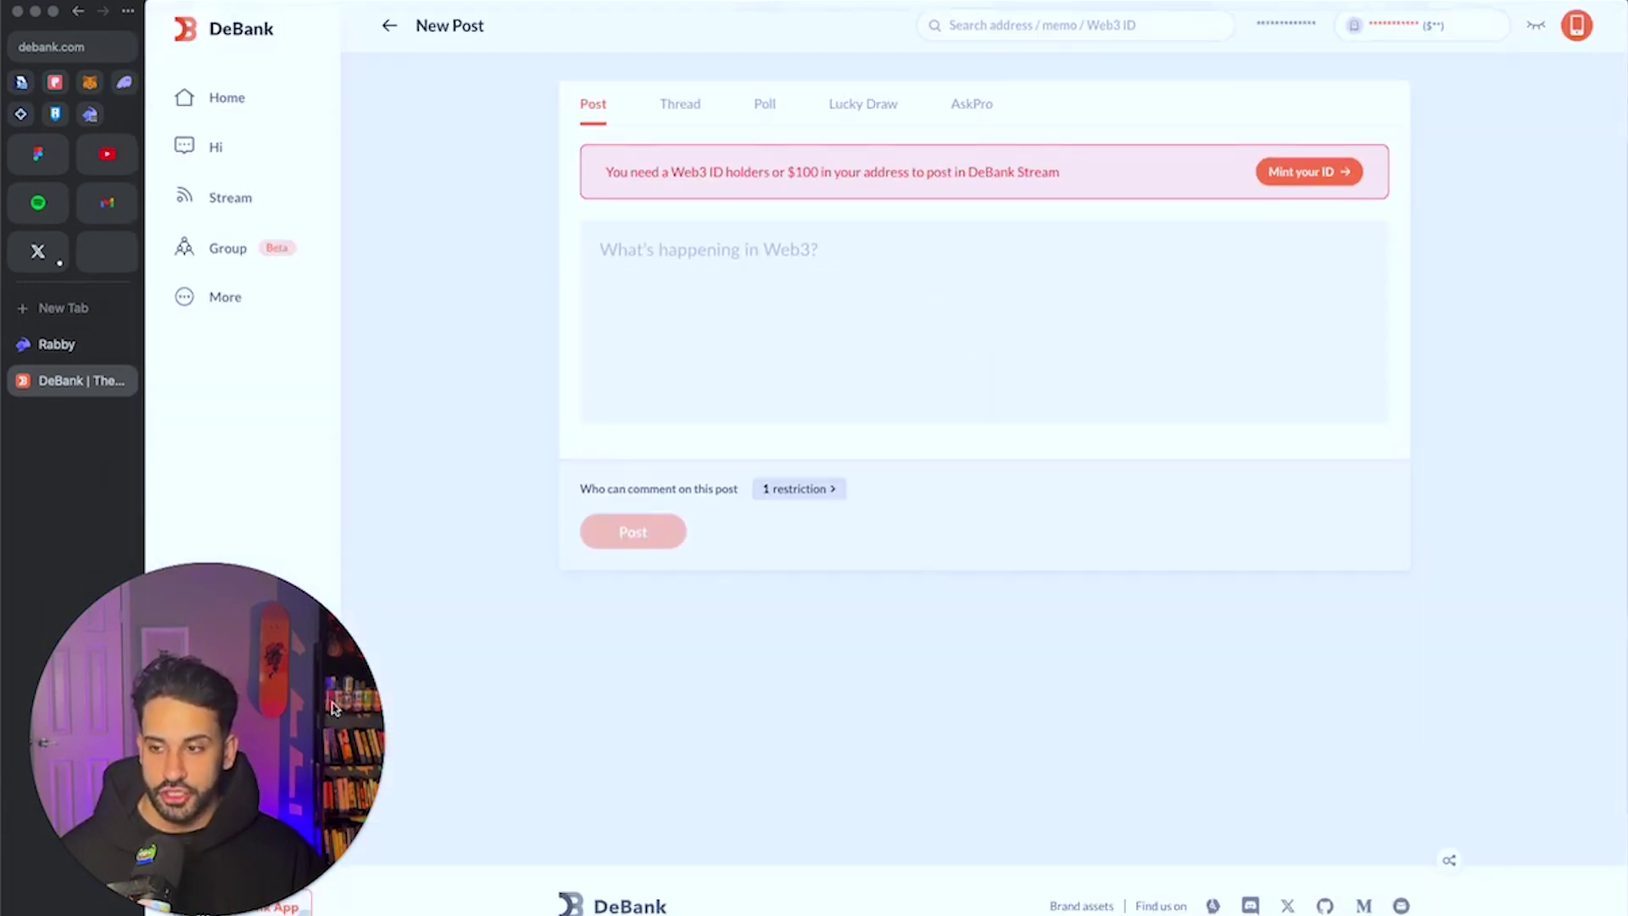
pyautogui.press('super+s')
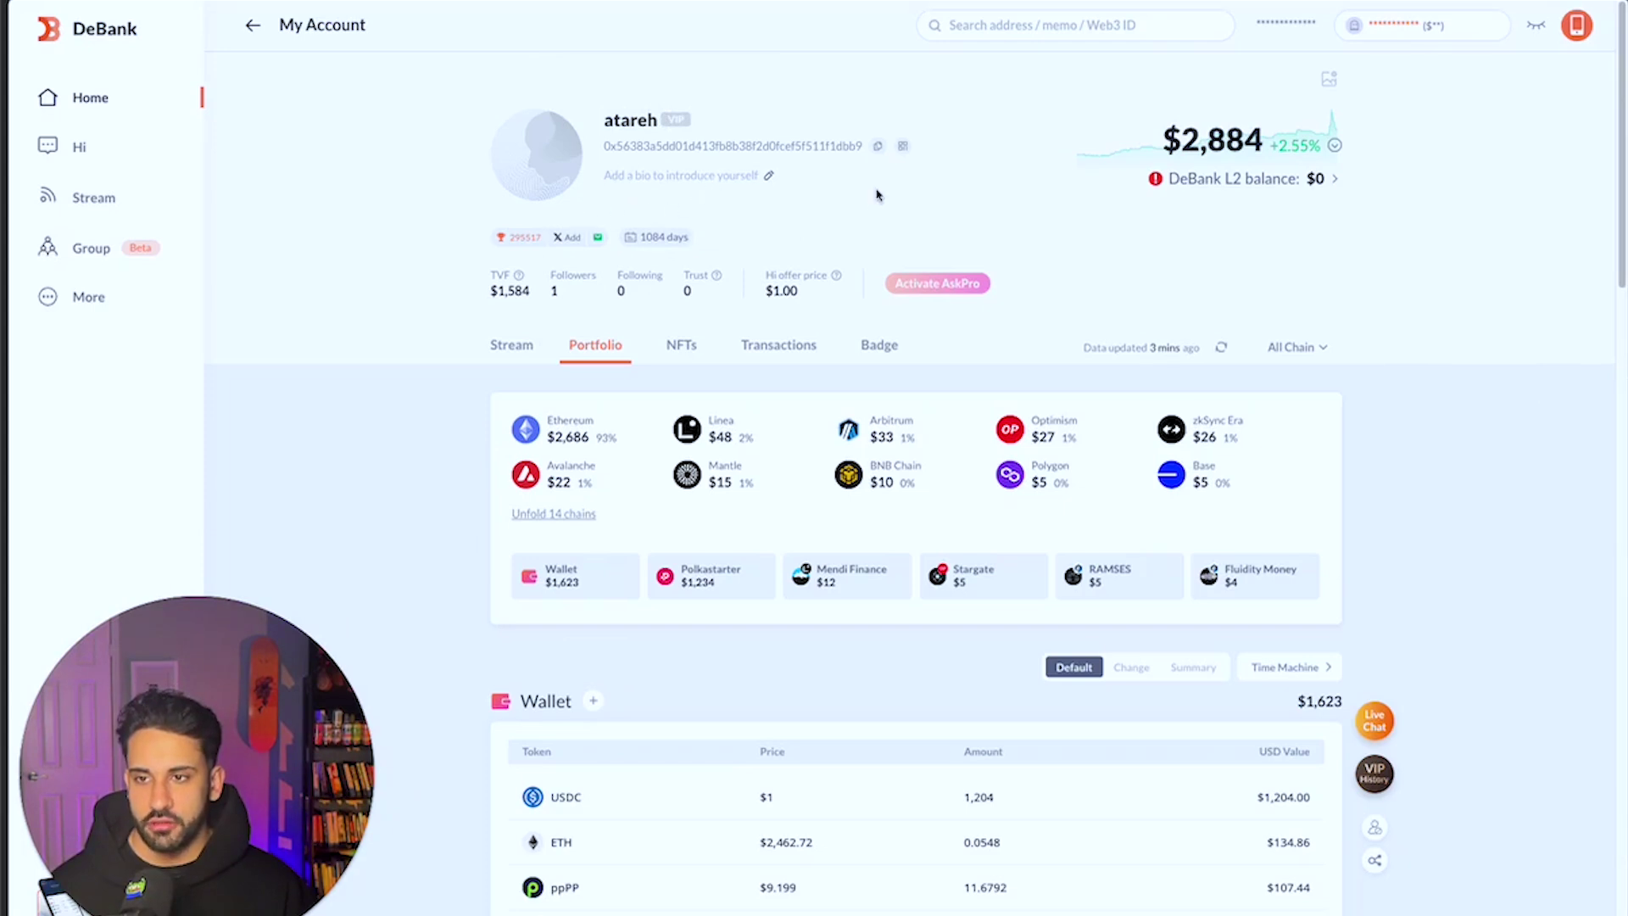
pyautogui.scroll(-1, 763, 280)
pyautogui.click(511, 306)
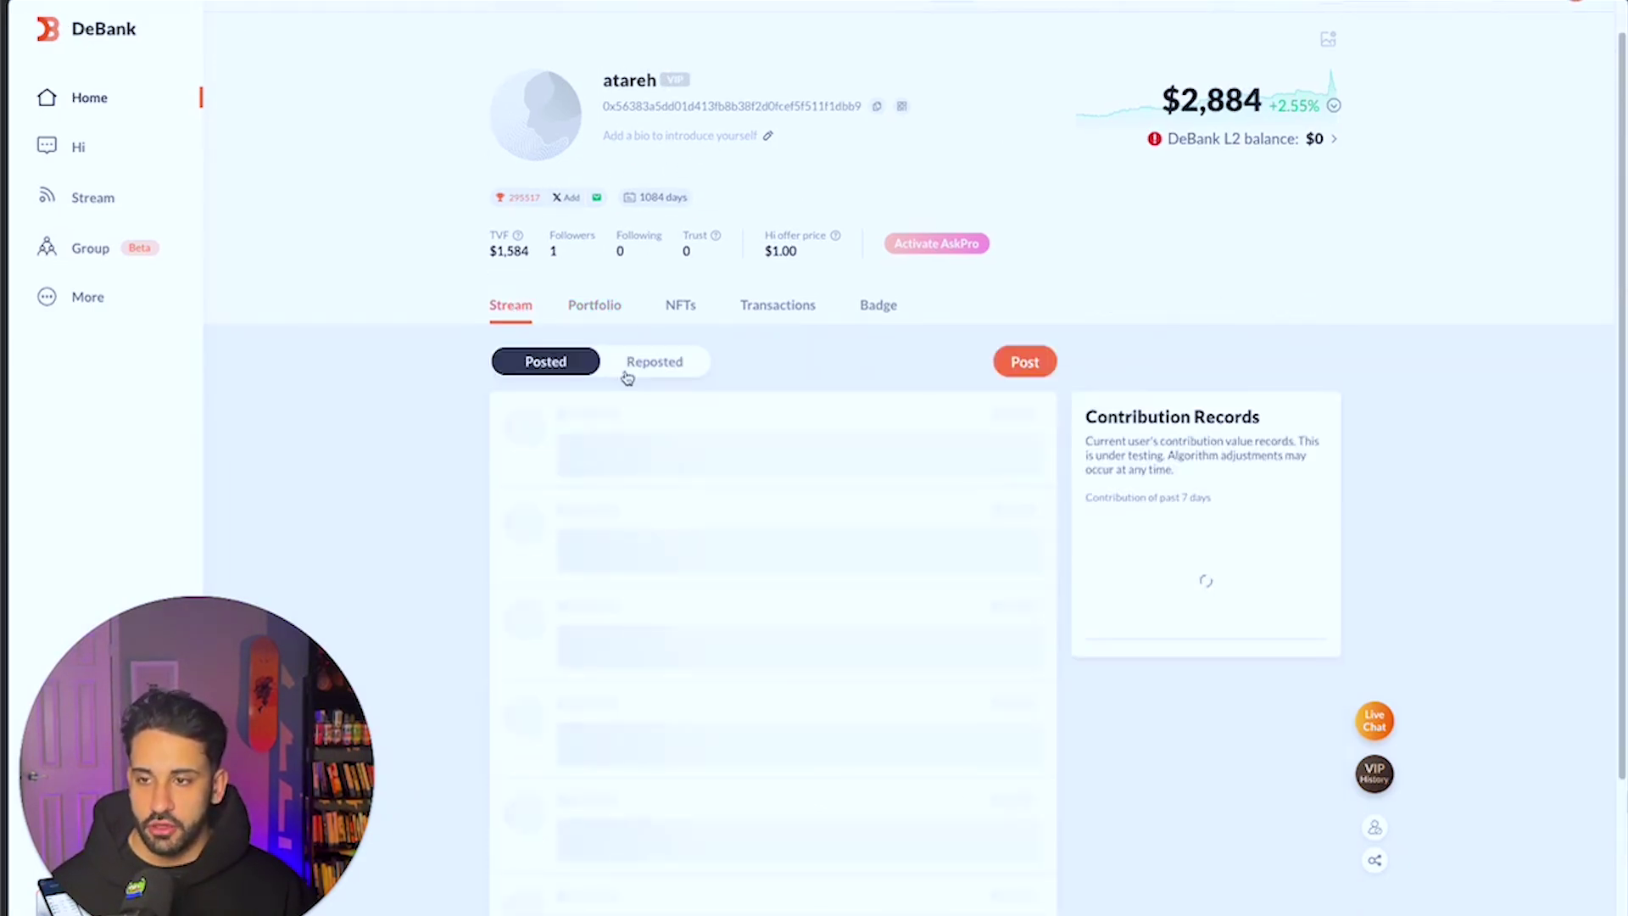
pyautogui.click(1026, 402)
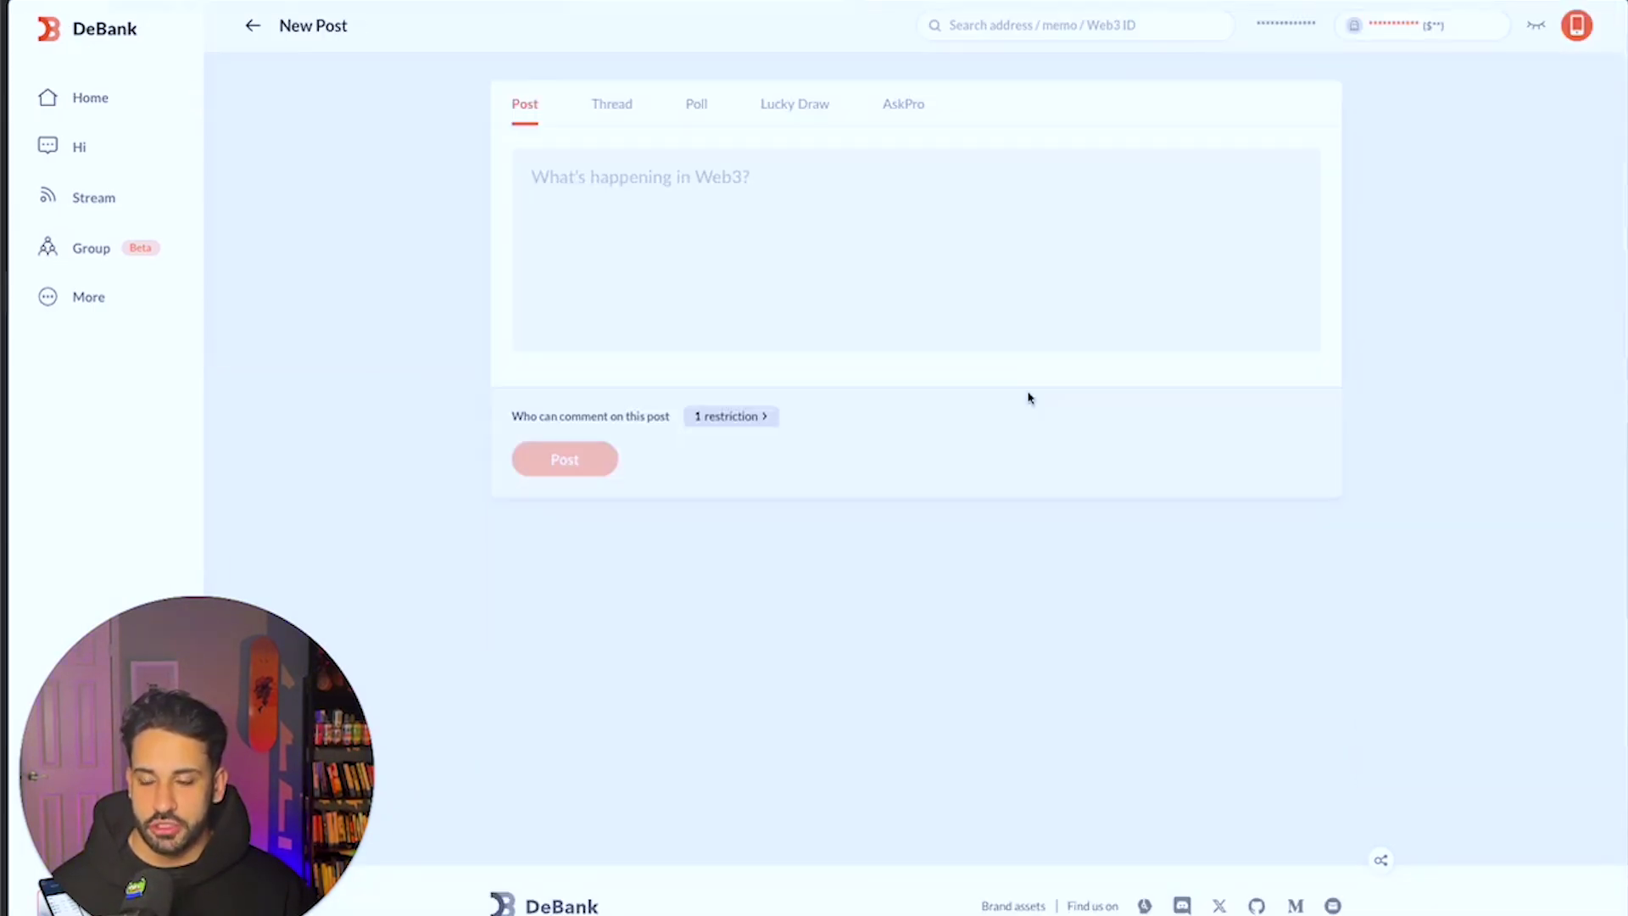
pyautogui.click(582, 507)
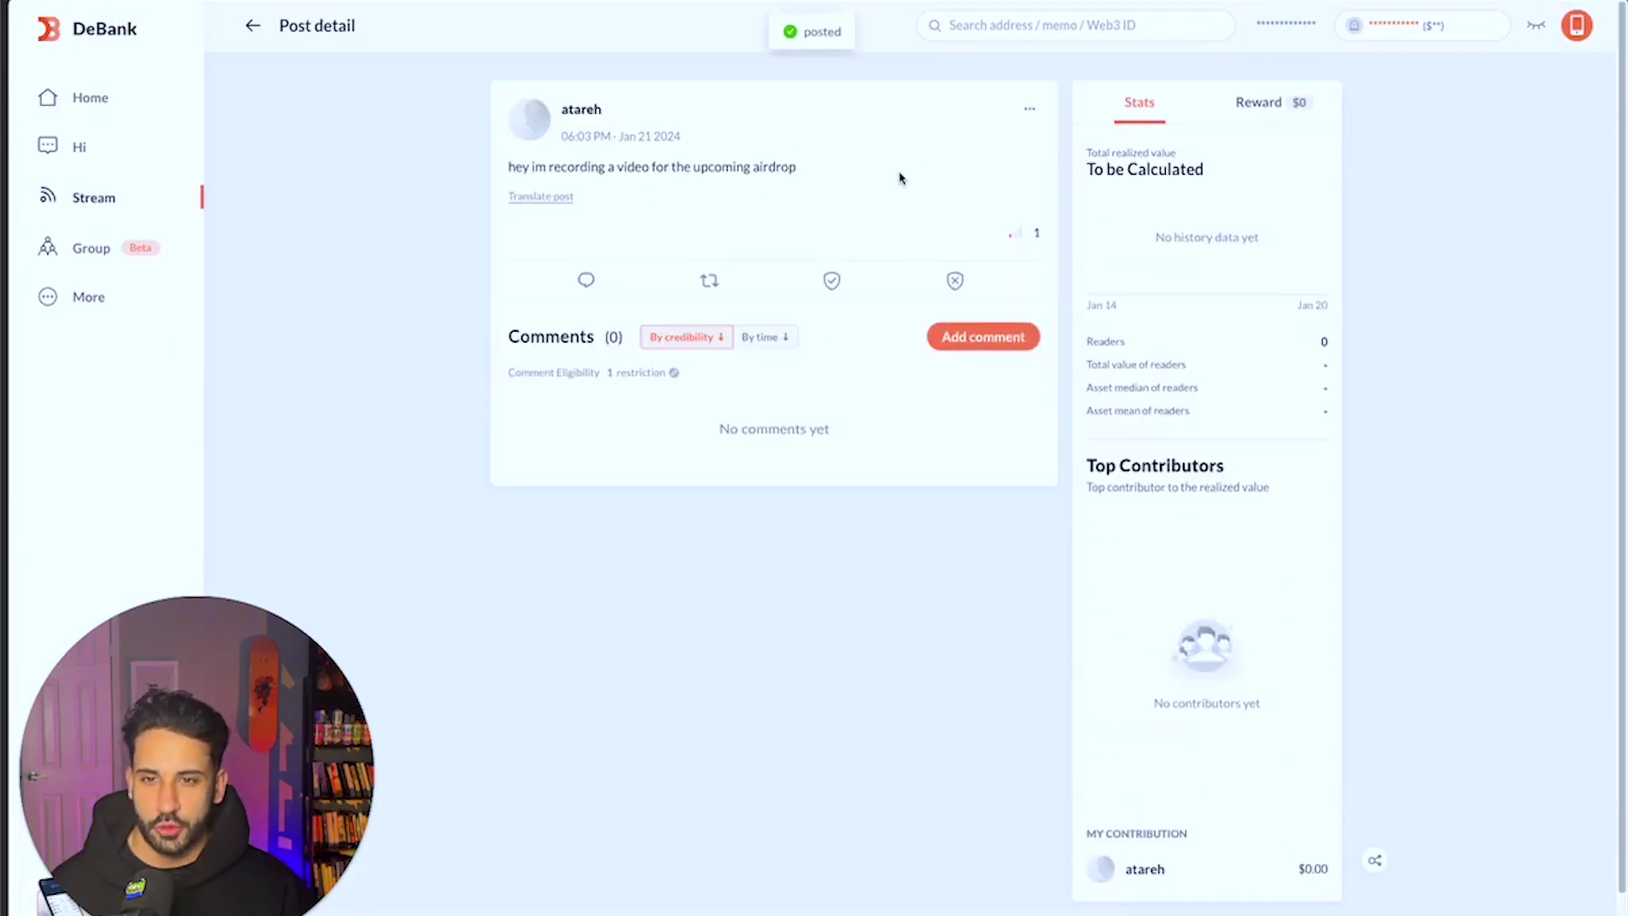
pyautogui.hscroll(-5, 901, 179)
pyautogui.hscroll(-5, 822, 308)
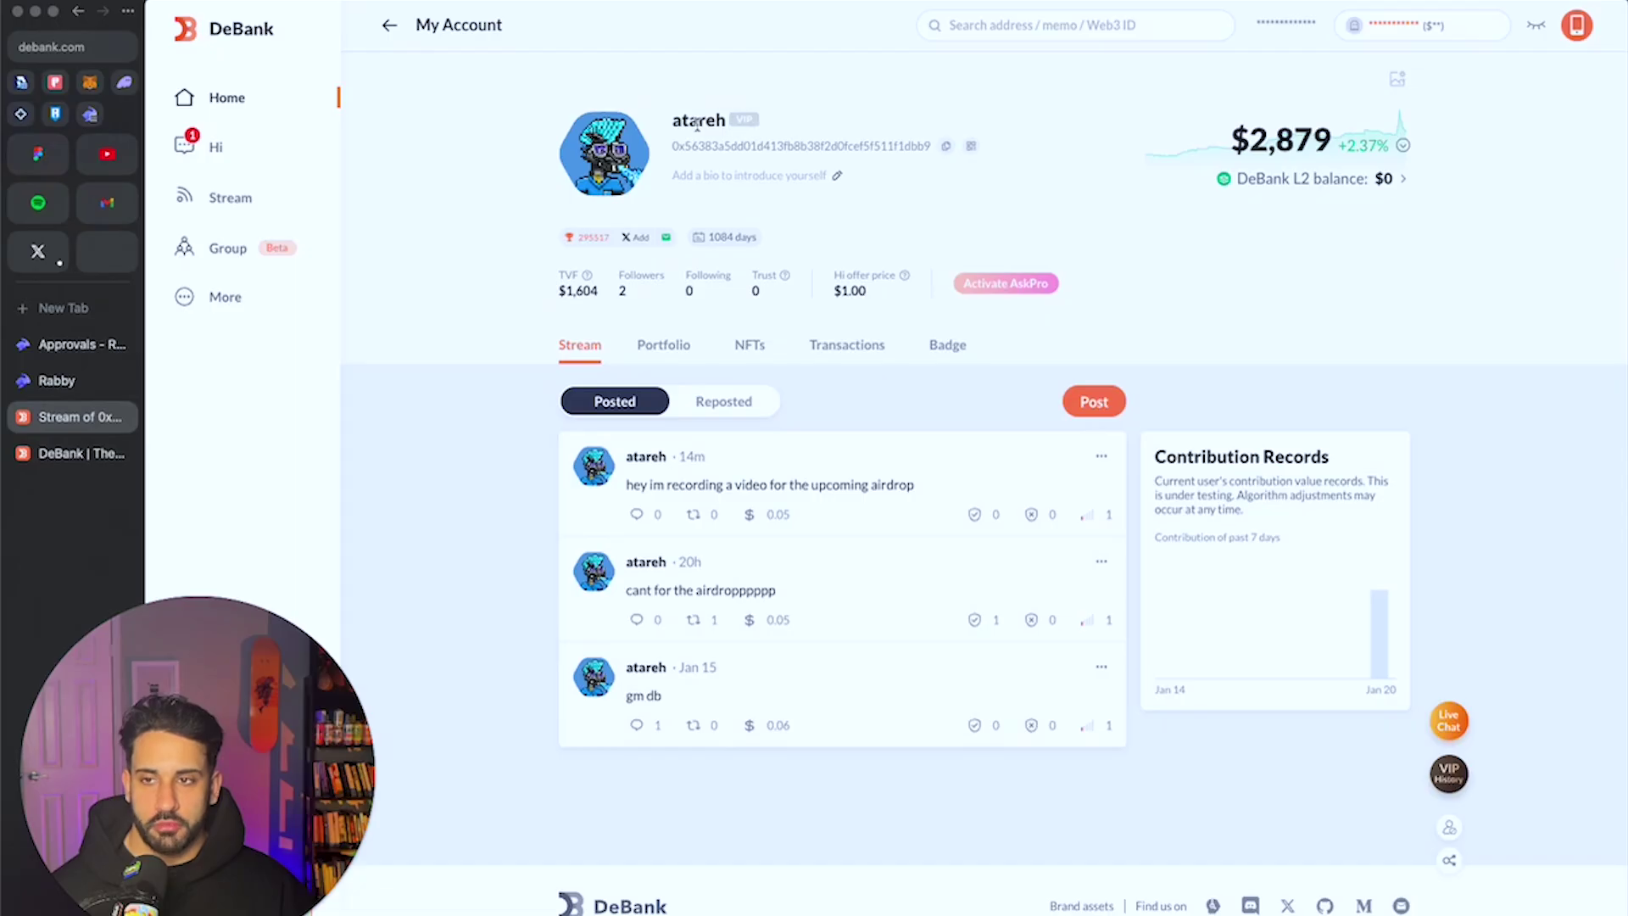
pyautogui.moveTo(604, 161)
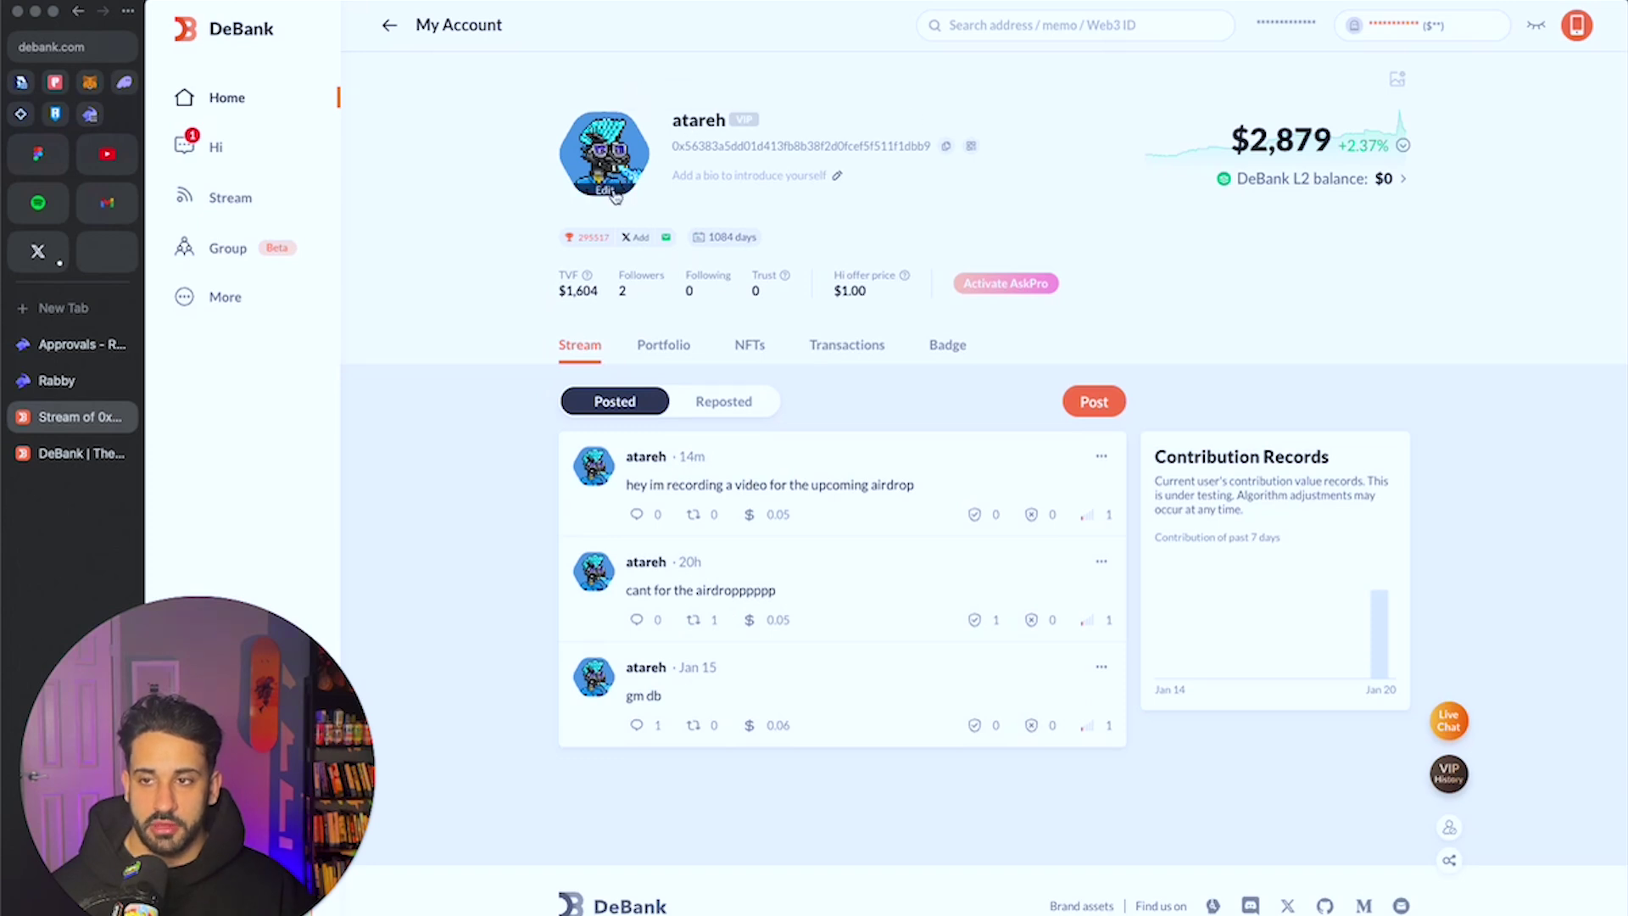
pyautogui.click(608, 190)
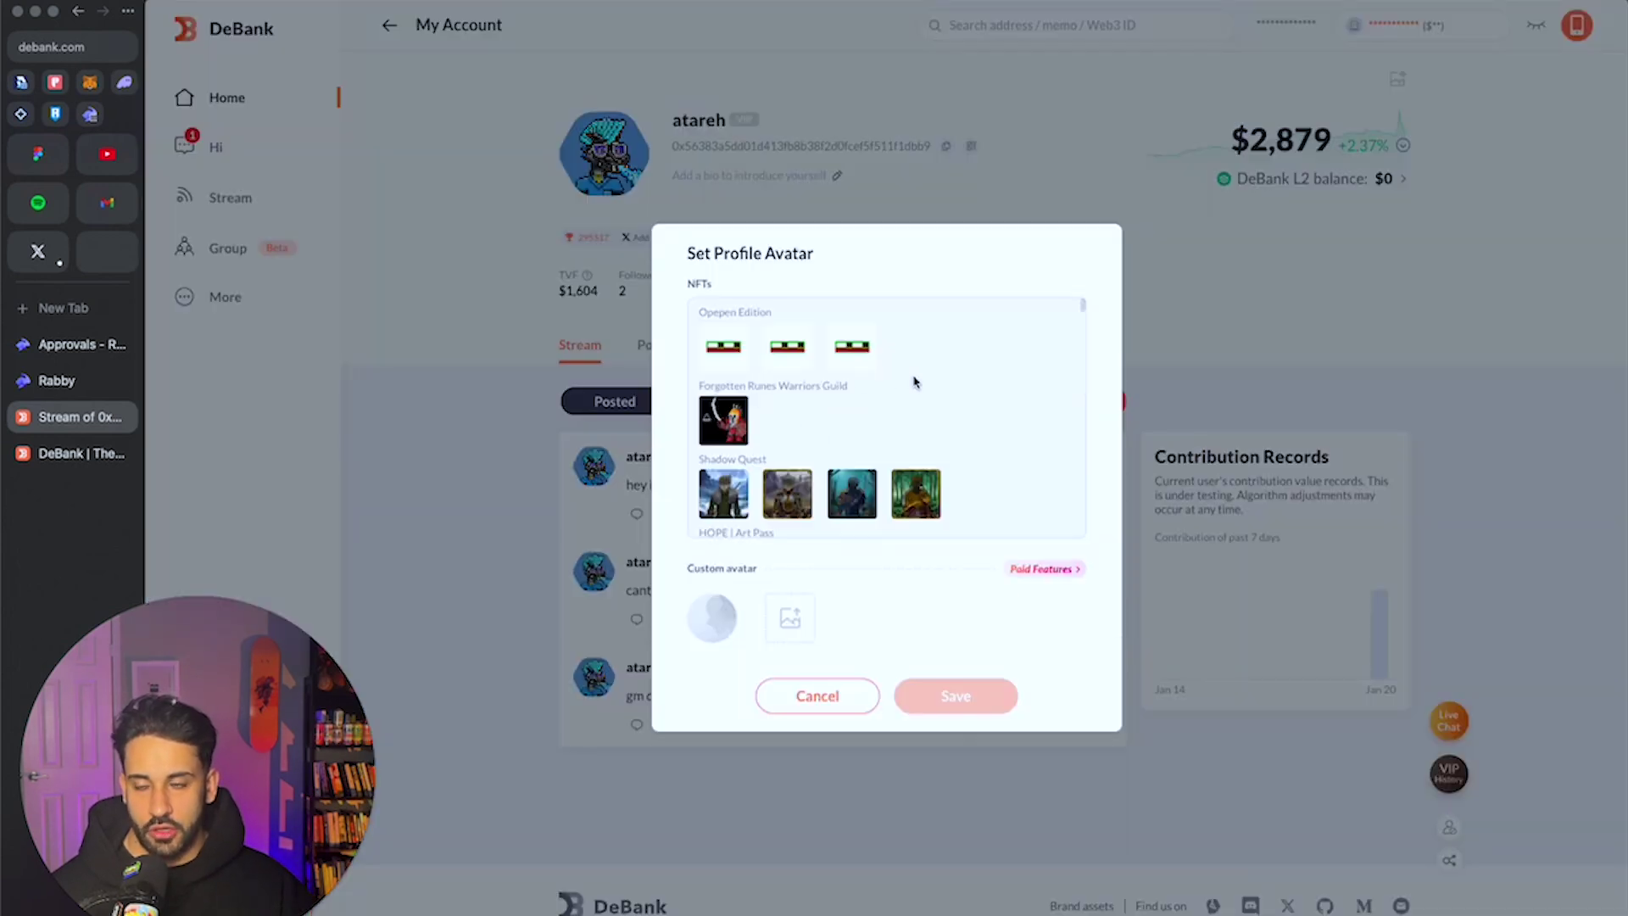
pyautogui.scroll(-15, 915, 381)
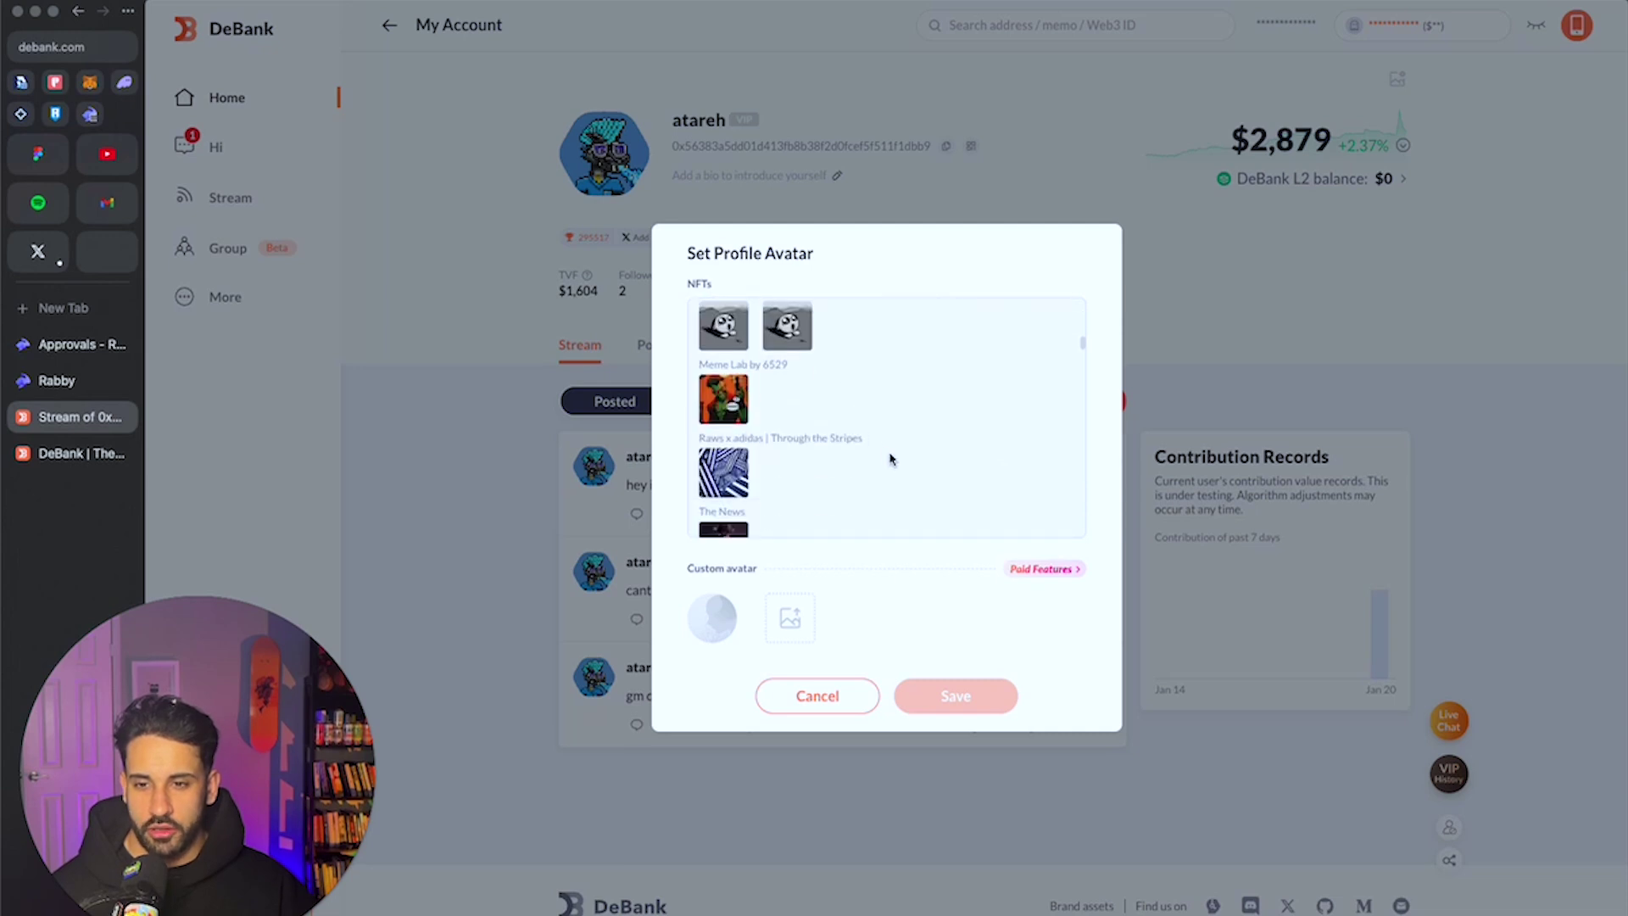
pyautogui.click(840, 708)
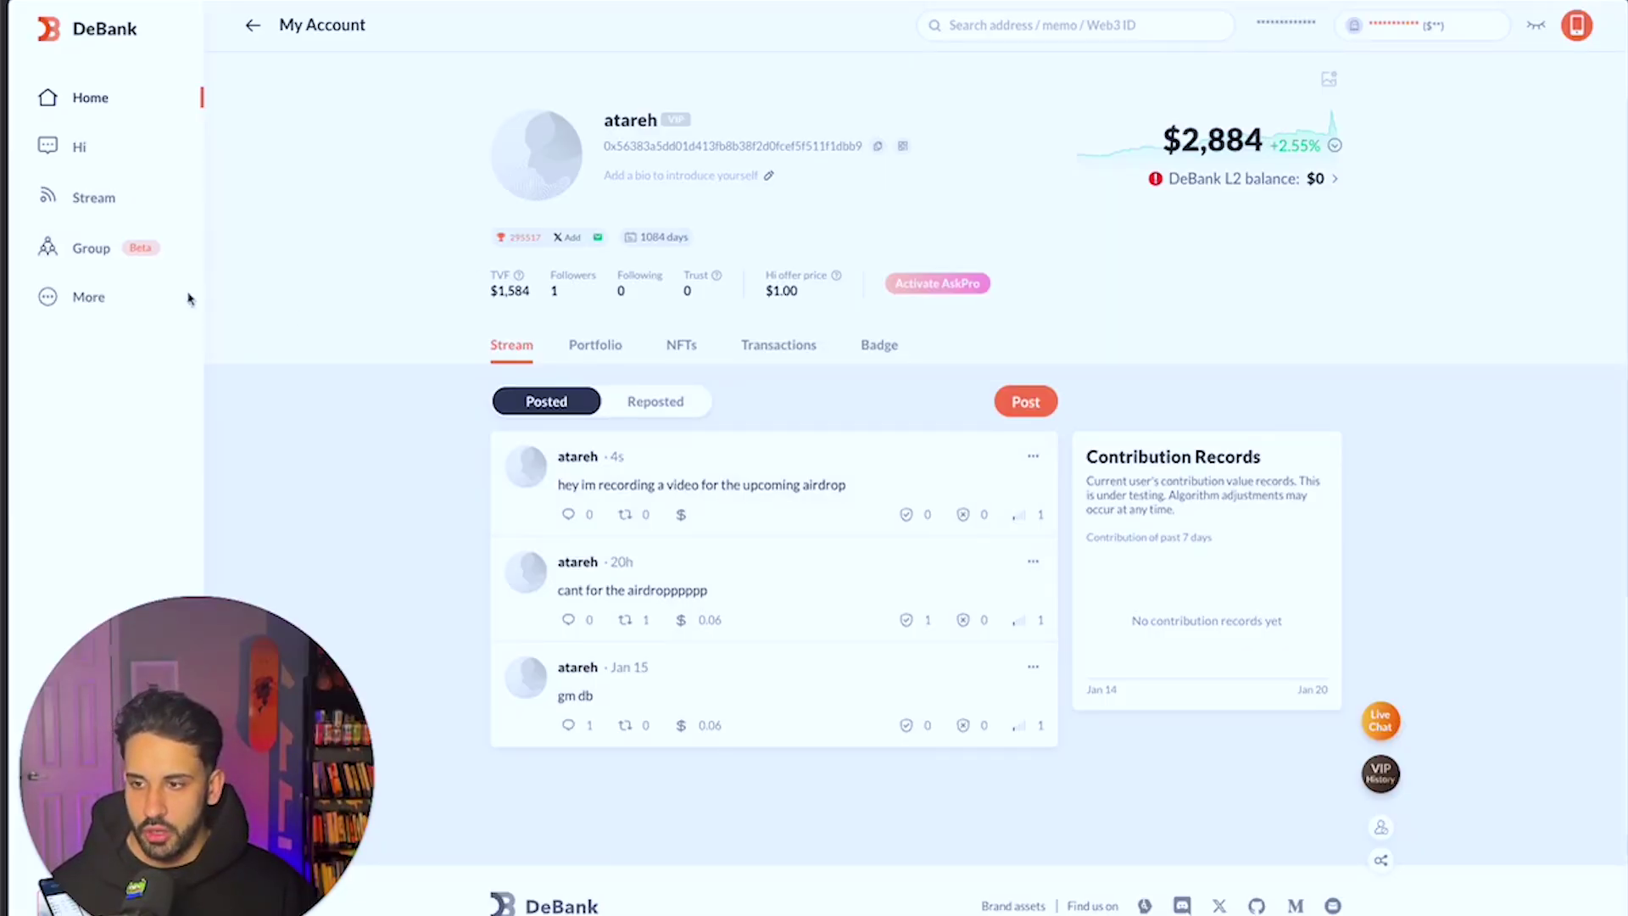
# - In More > Vote, upvote the aMANTA token and Renzo protocol proposals
pyautogui.click(85, 296)
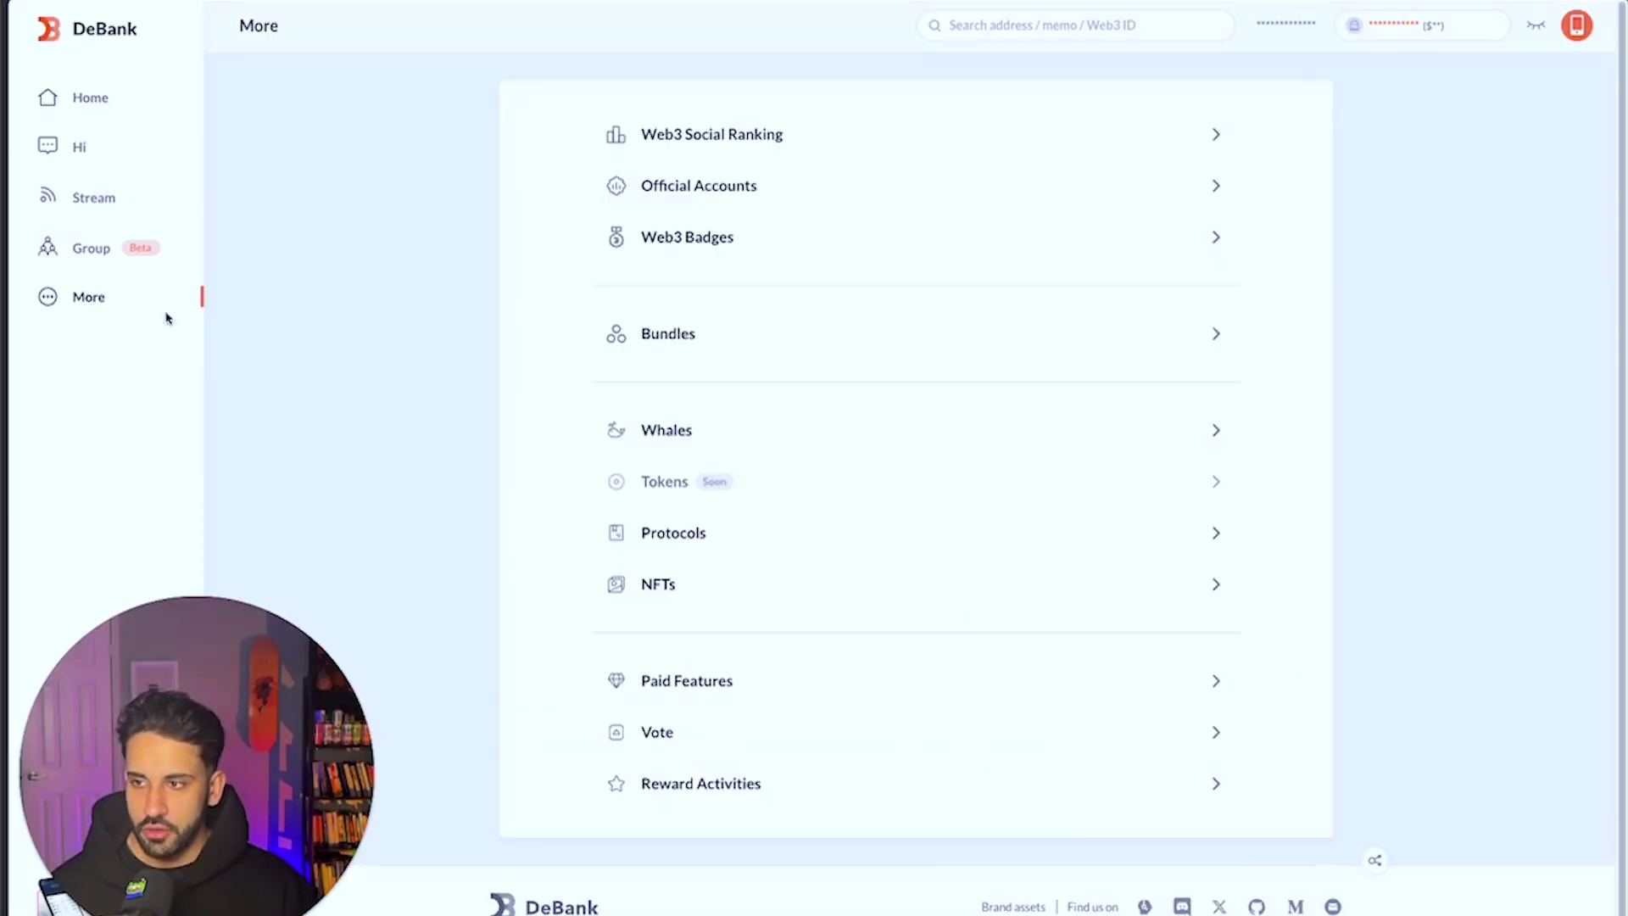
pyautogui.click(662, 736)
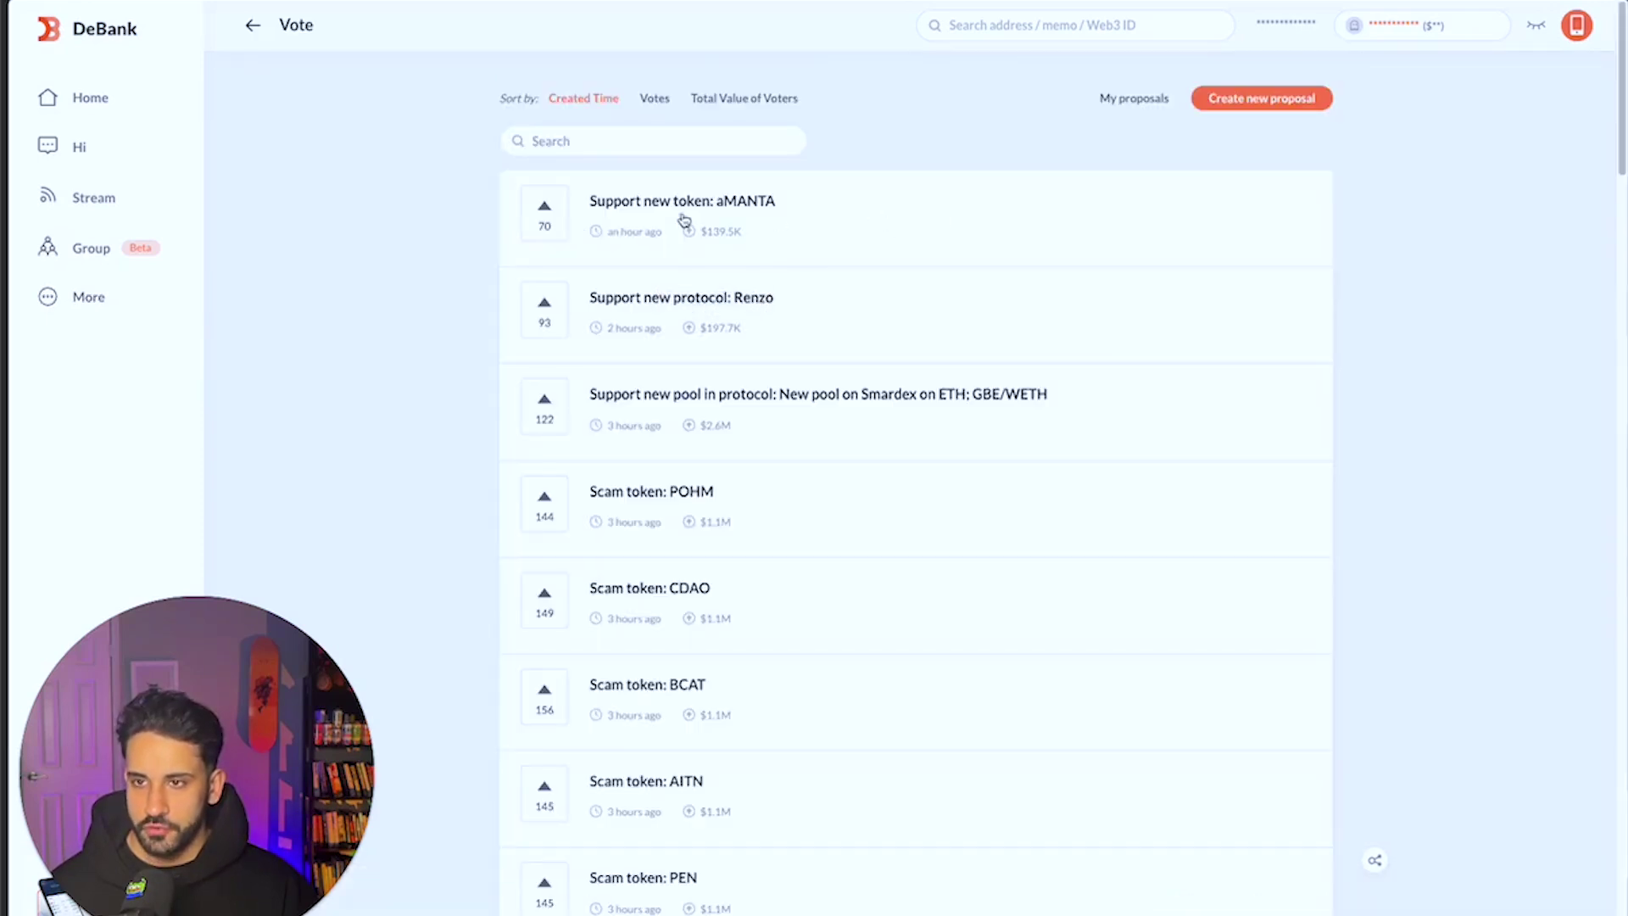
pyautogui.click(550, 218)
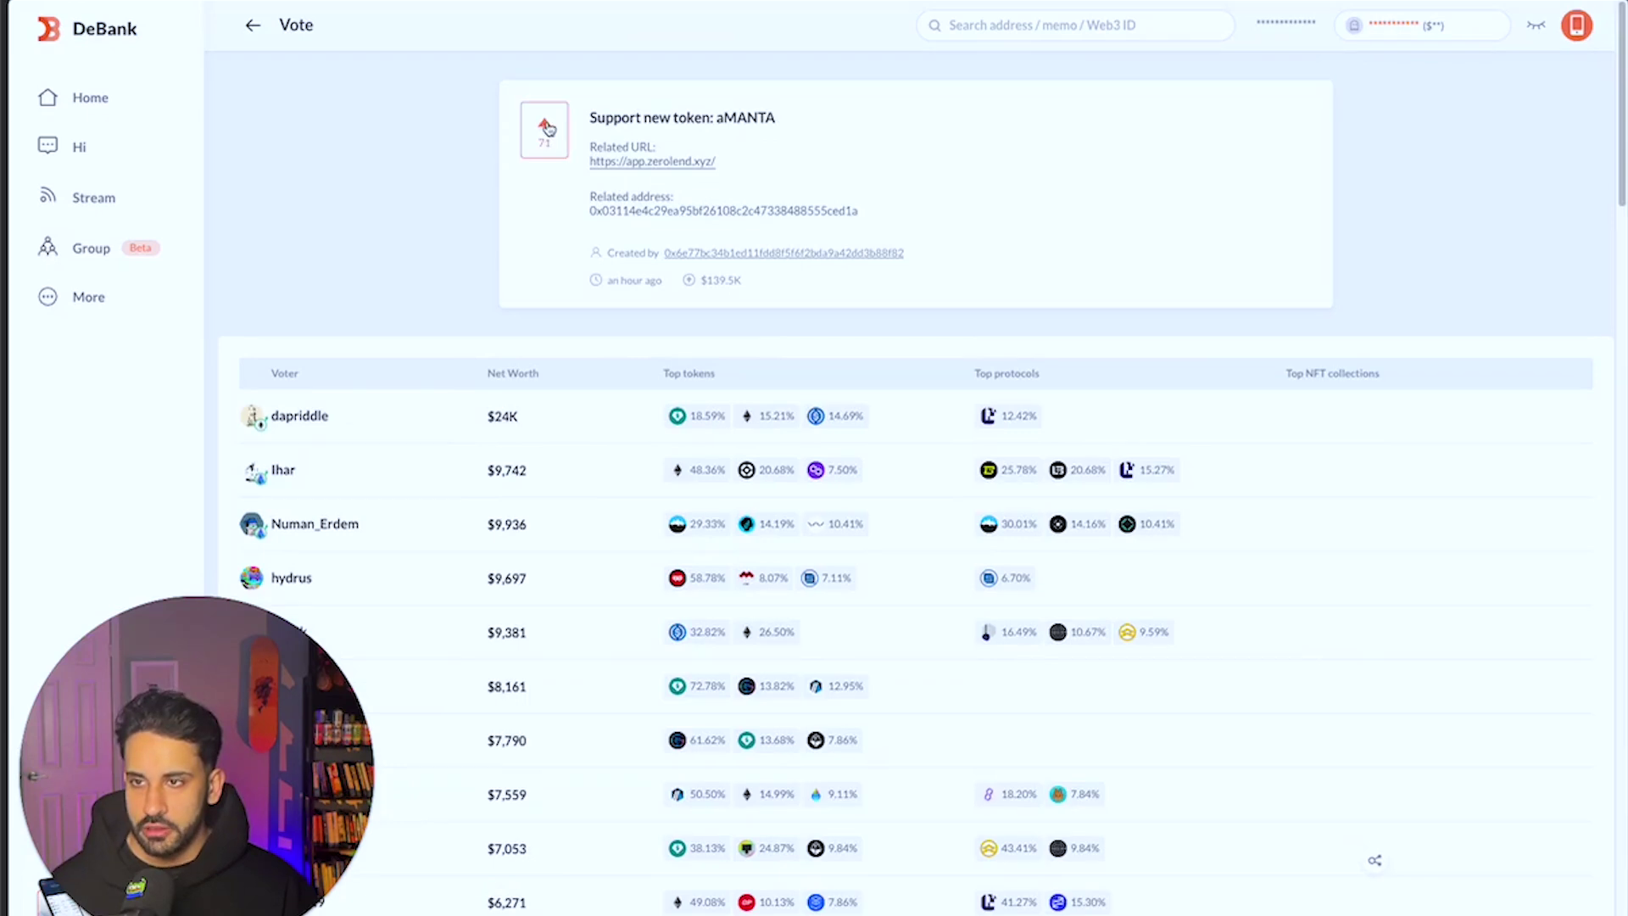
pyautogui.click(550, 127)
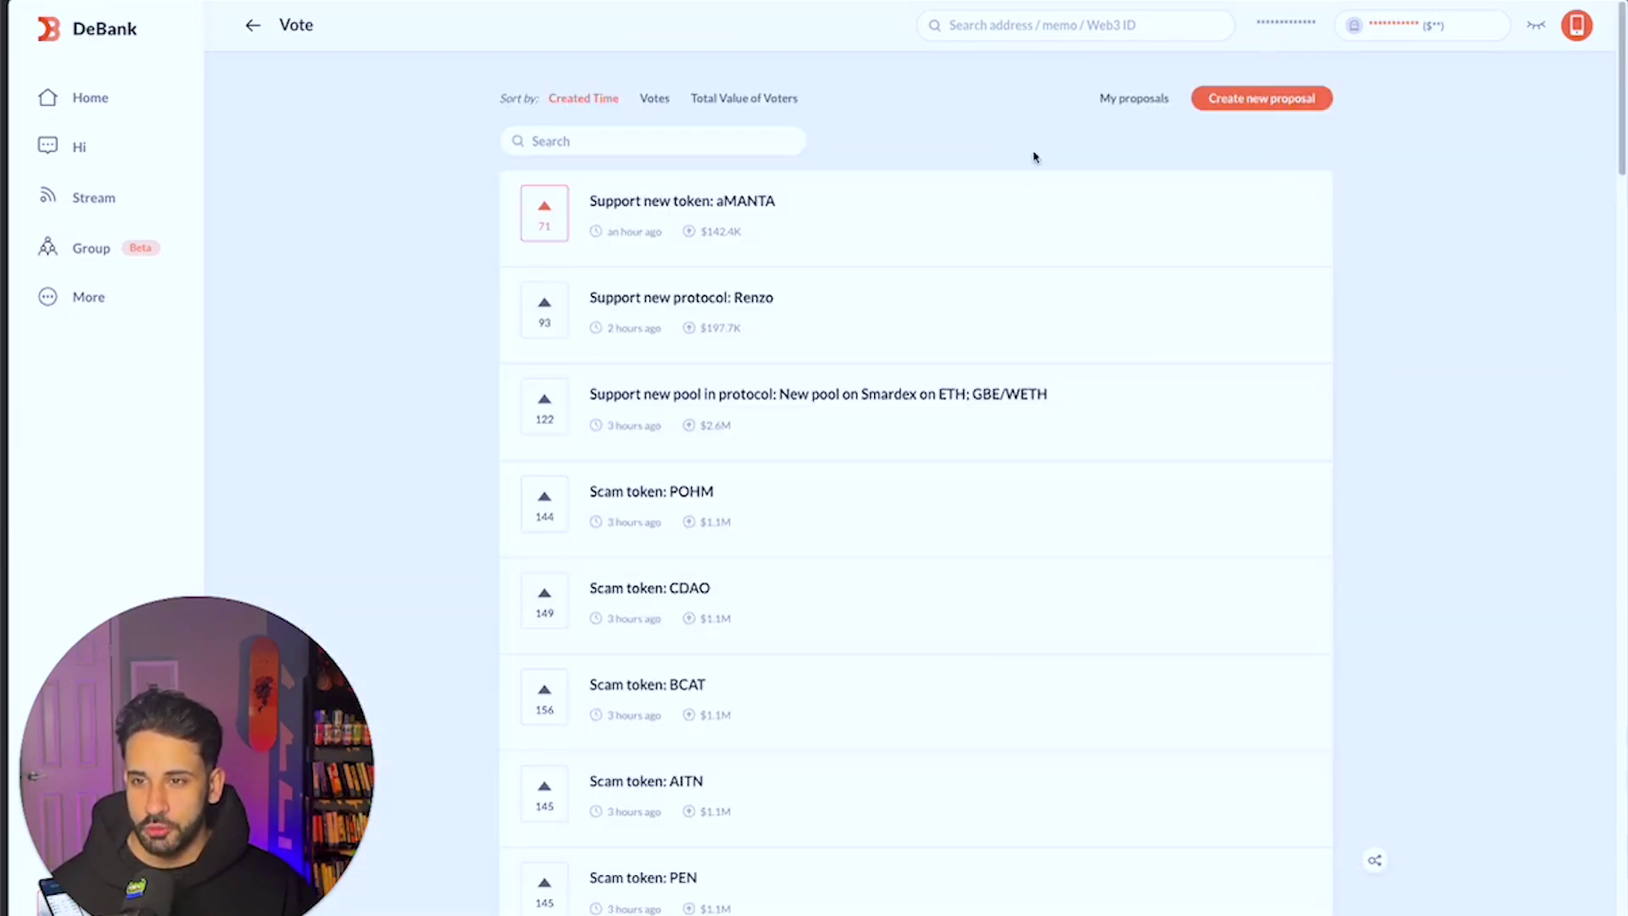
pyautogui.click(550, 316)
pyautogui.click(546, 128)
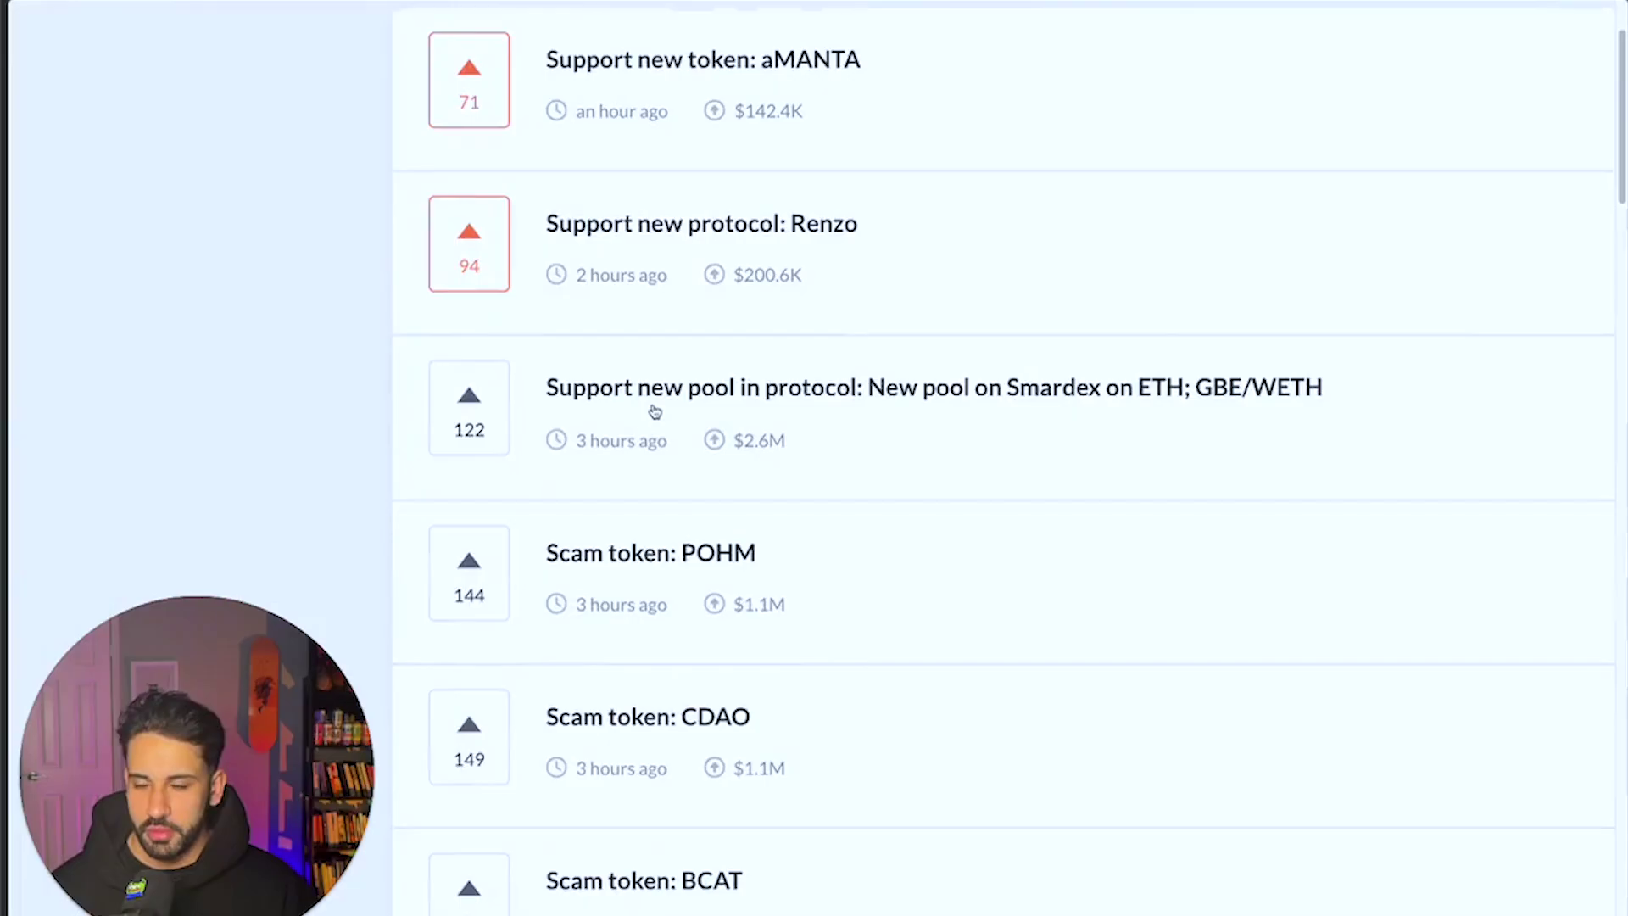
# - Browse the MEOW delisting proposal details and return to the proposal list
pyautogui.scroll(-5, 618, 559)
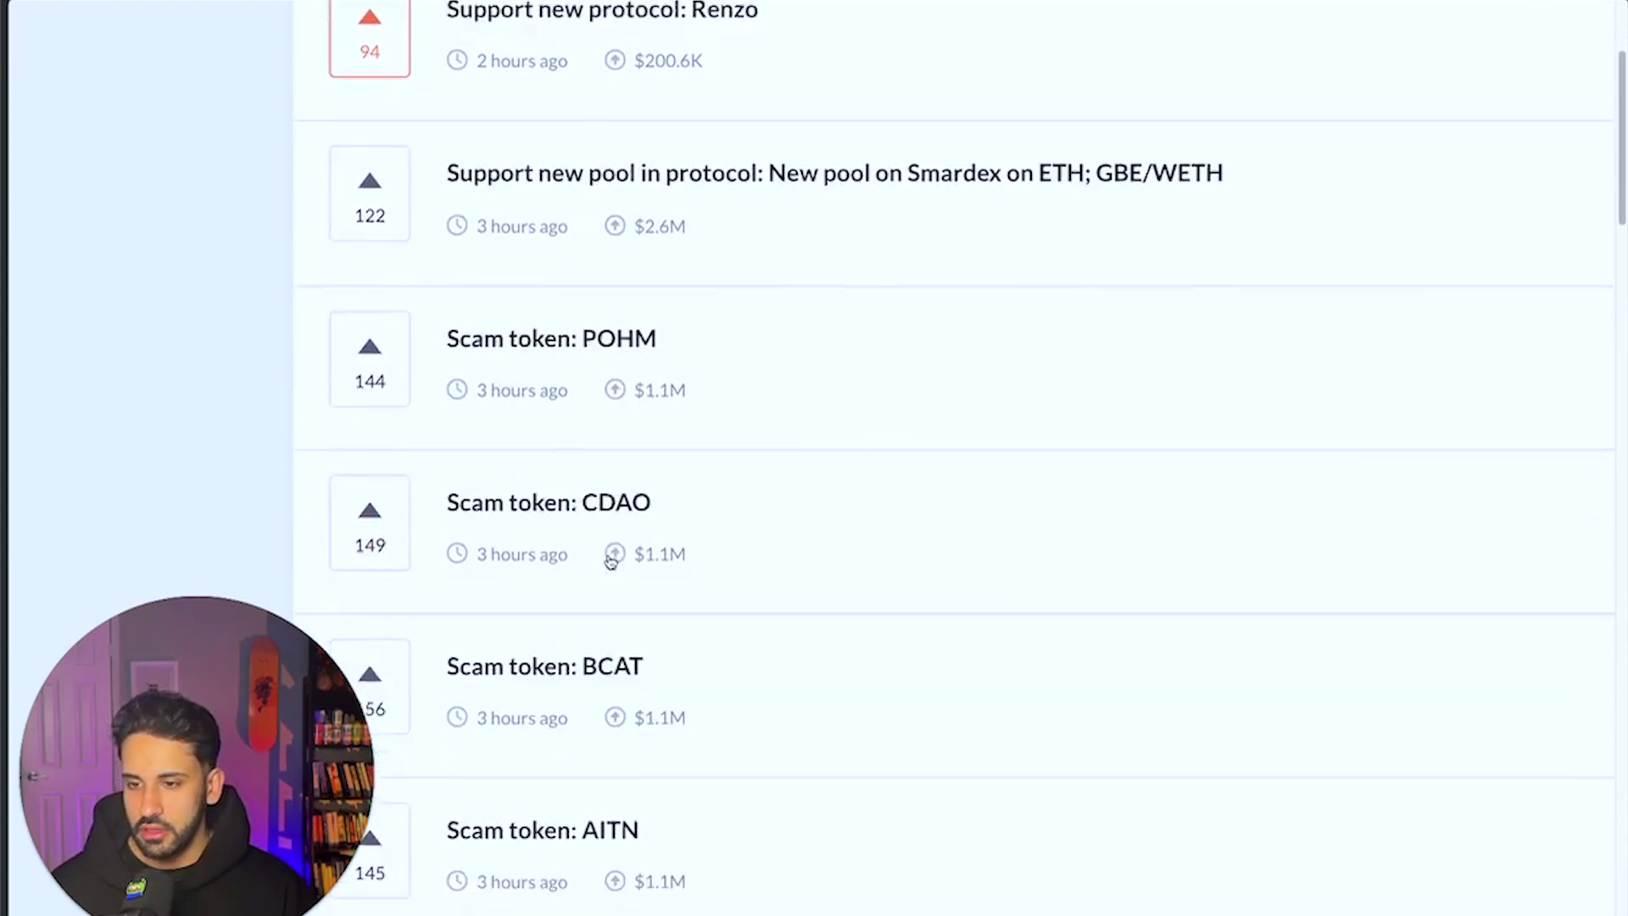
pyautogui.scroll(-4, 599, 519)
pyautogui.click(598, 693)
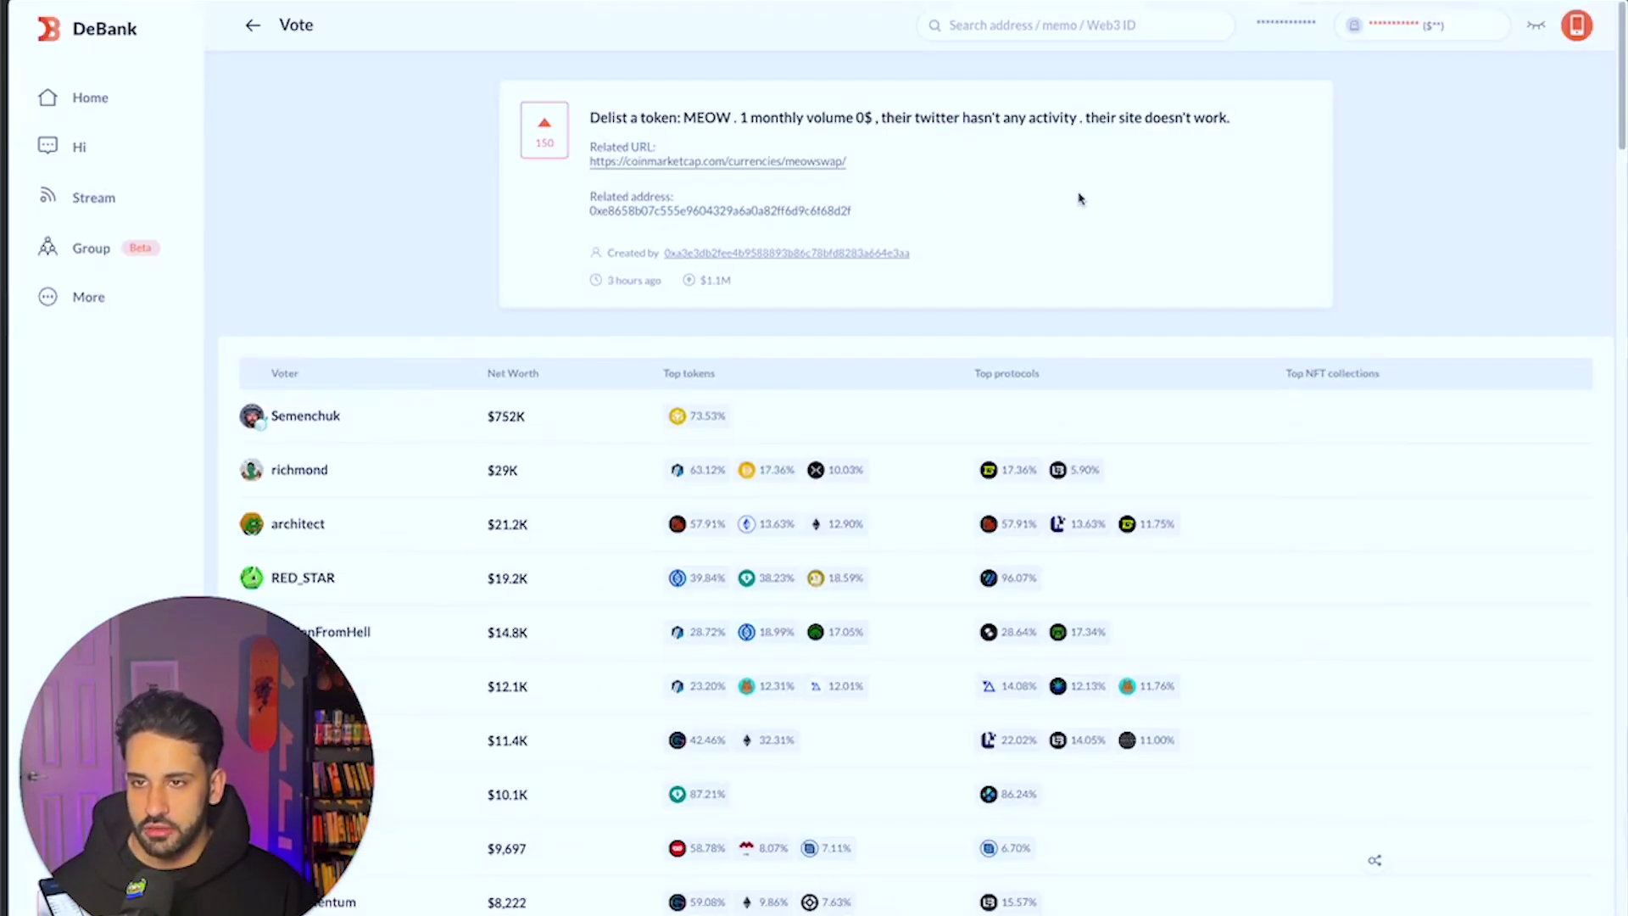
pyautogui.hscroll(-5, 1043, 212)
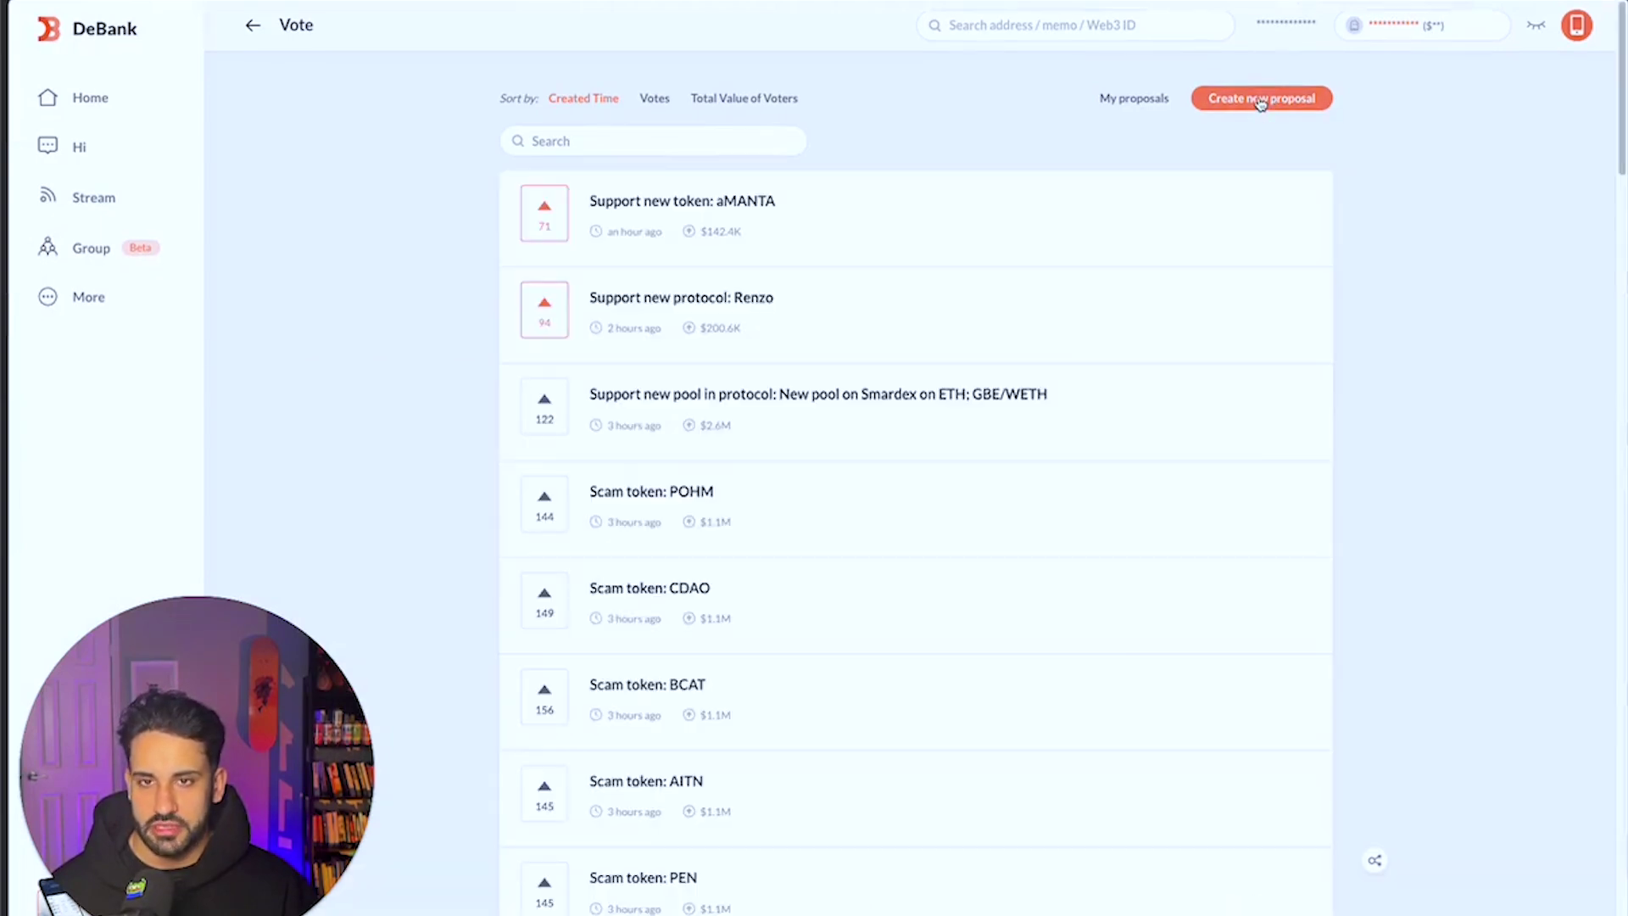
# - Browse the new proposal's Token, NFT and Chain types, then close the form unsubmitted
pyautogui.click(1262, 100)
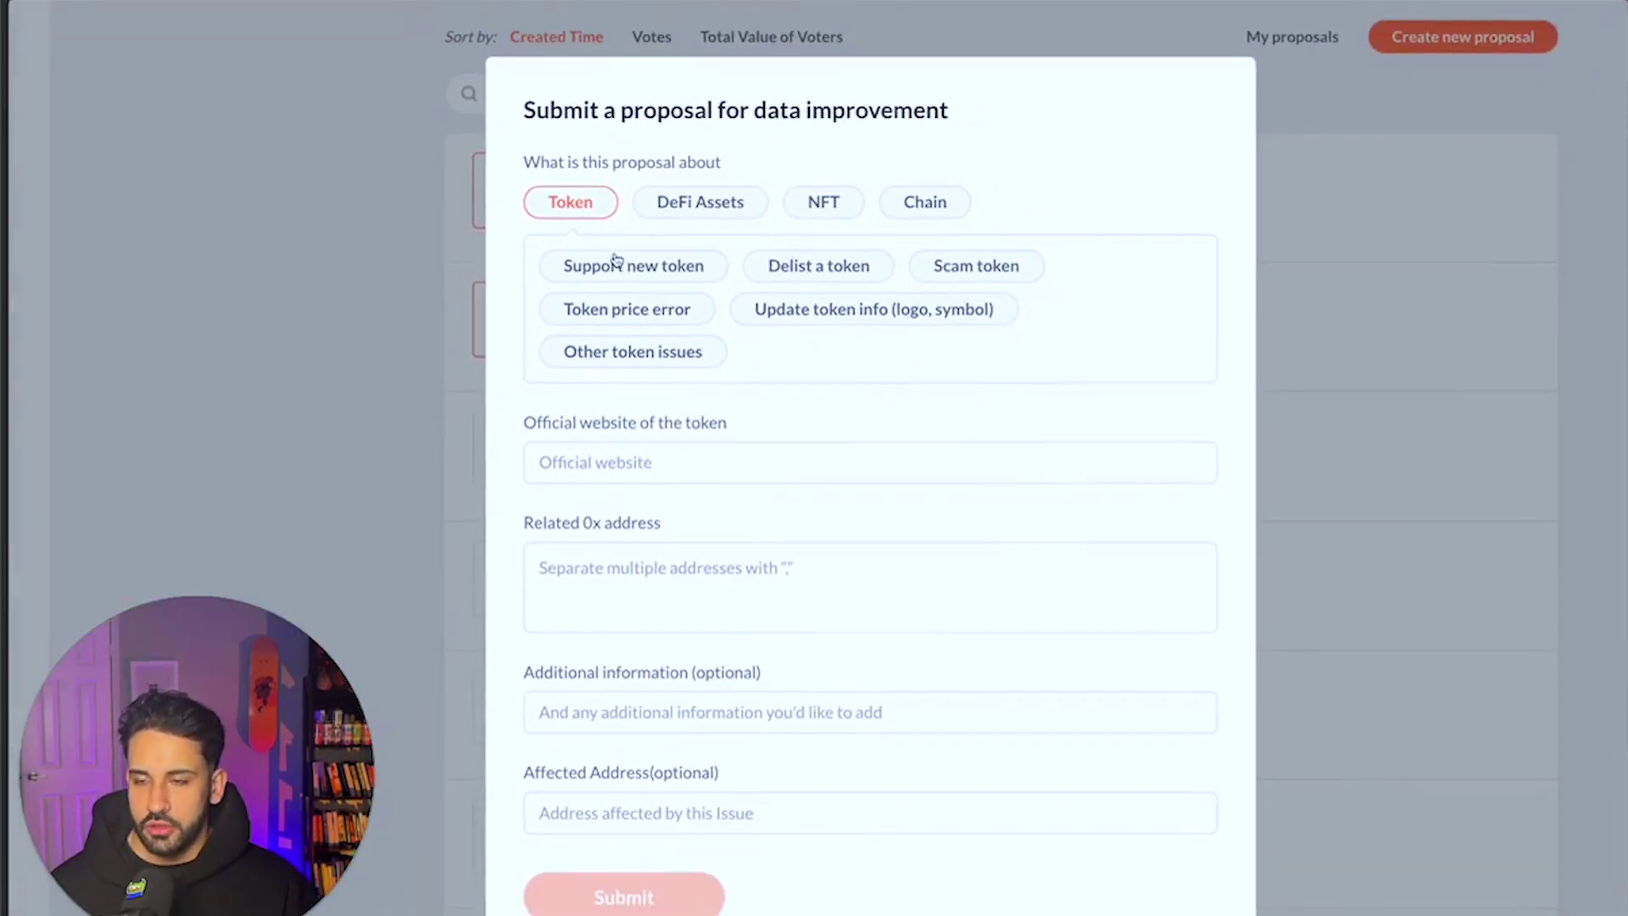
pyautogui.click(634, 271)
pyautogui.click(841, 268)
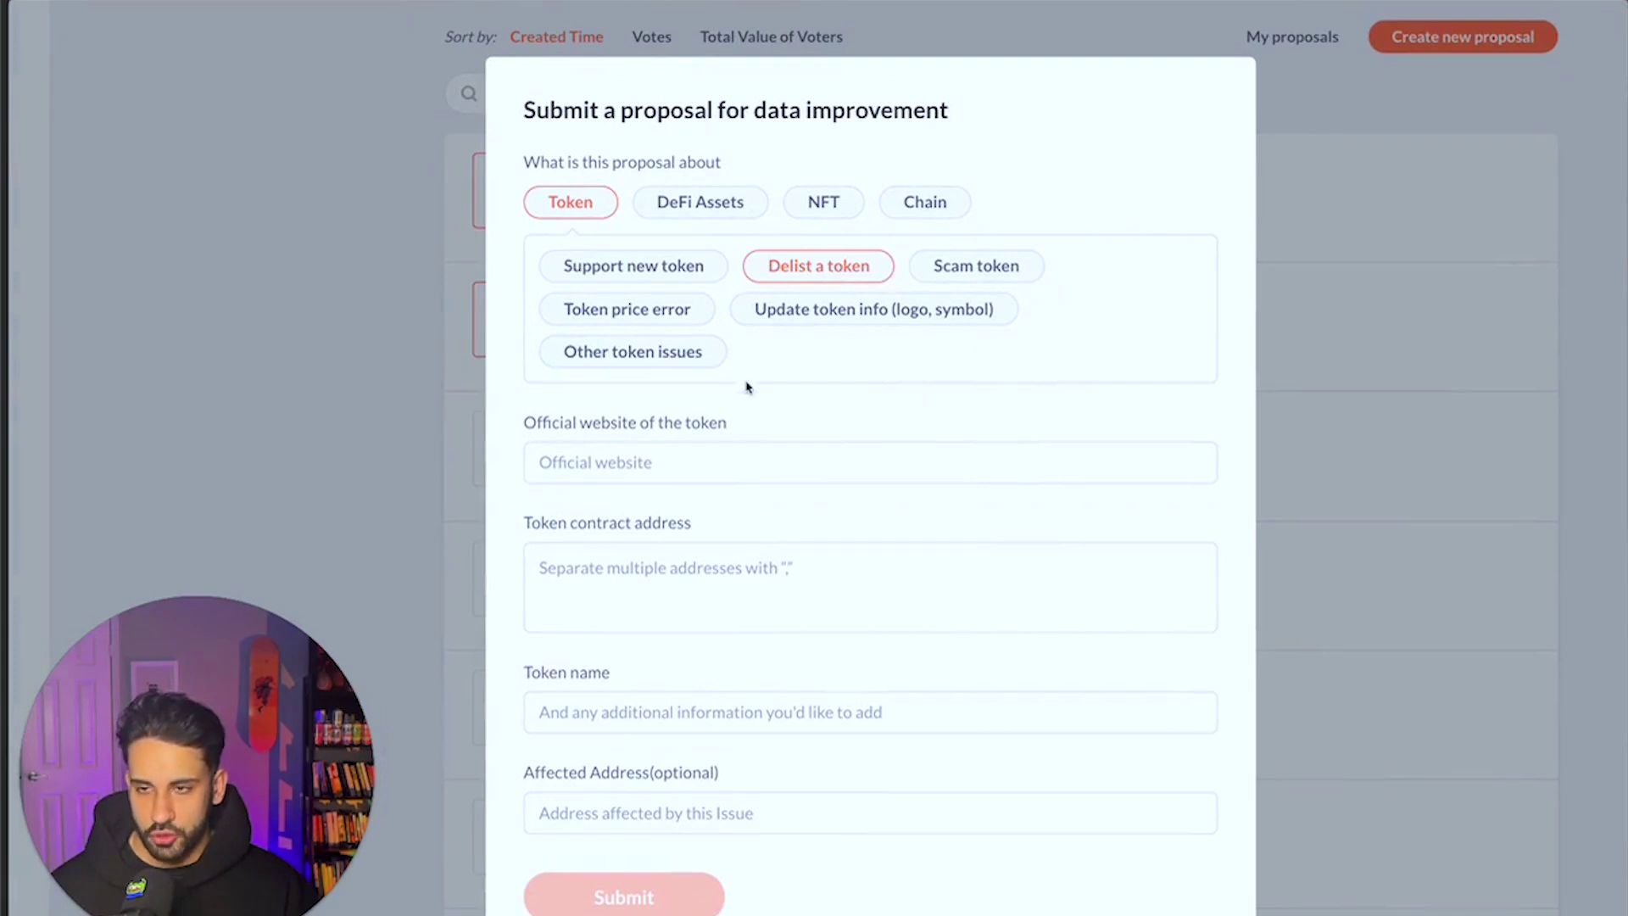
pyautogui.click(715, 204)
pyautogui.click(824, 202)
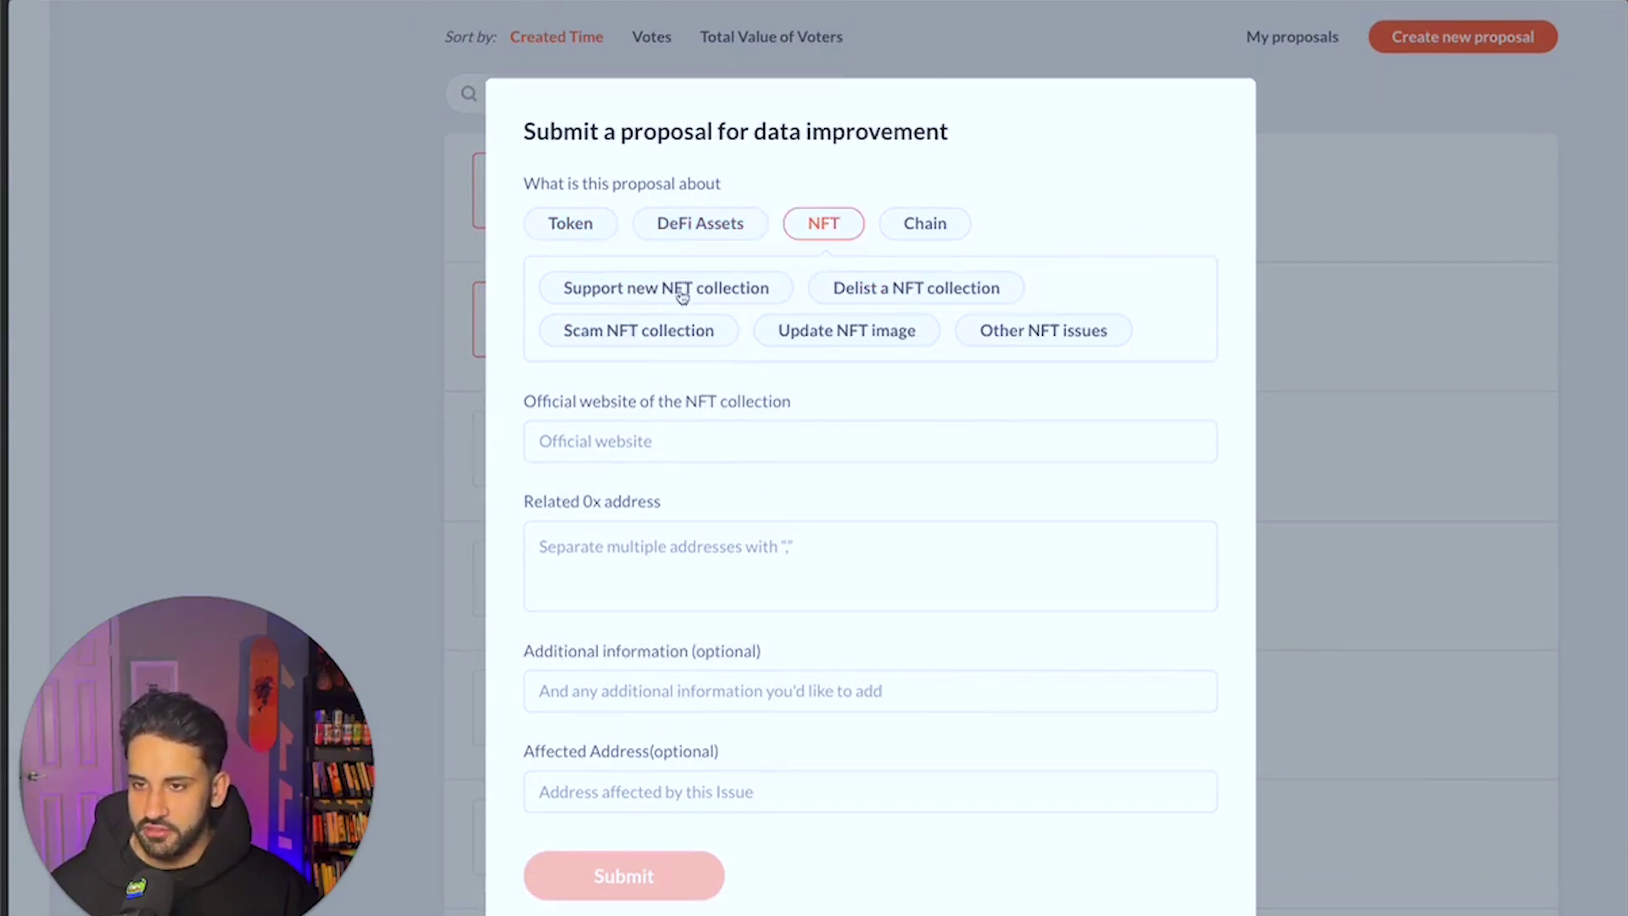
pyautogui.click(657, 289)
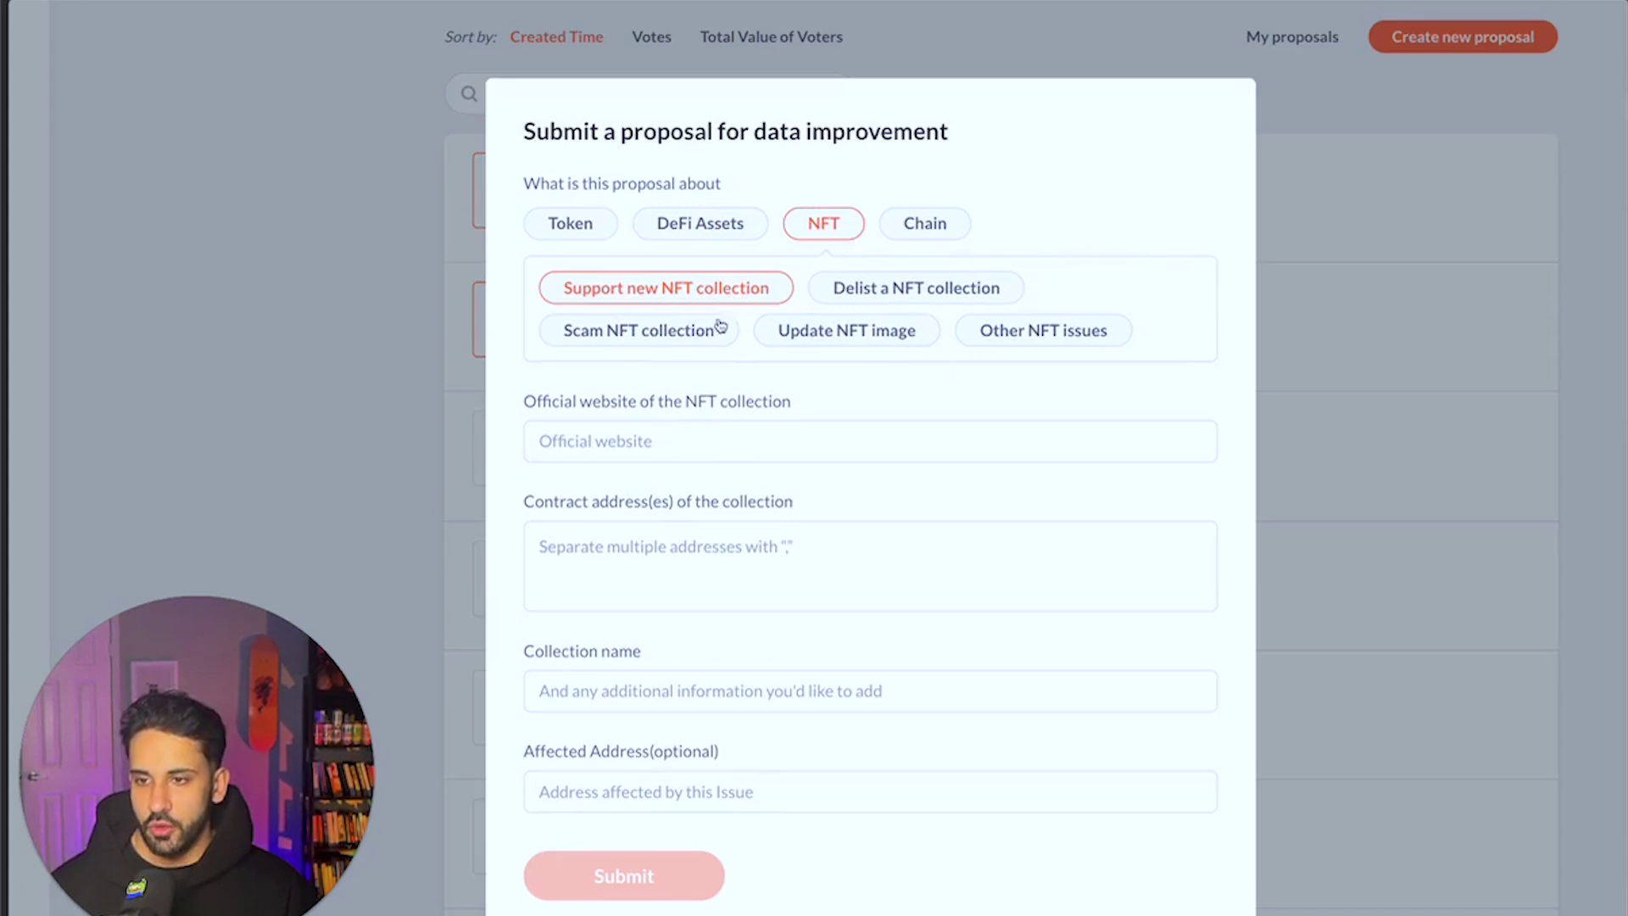
pyautogui.click(899, 297)
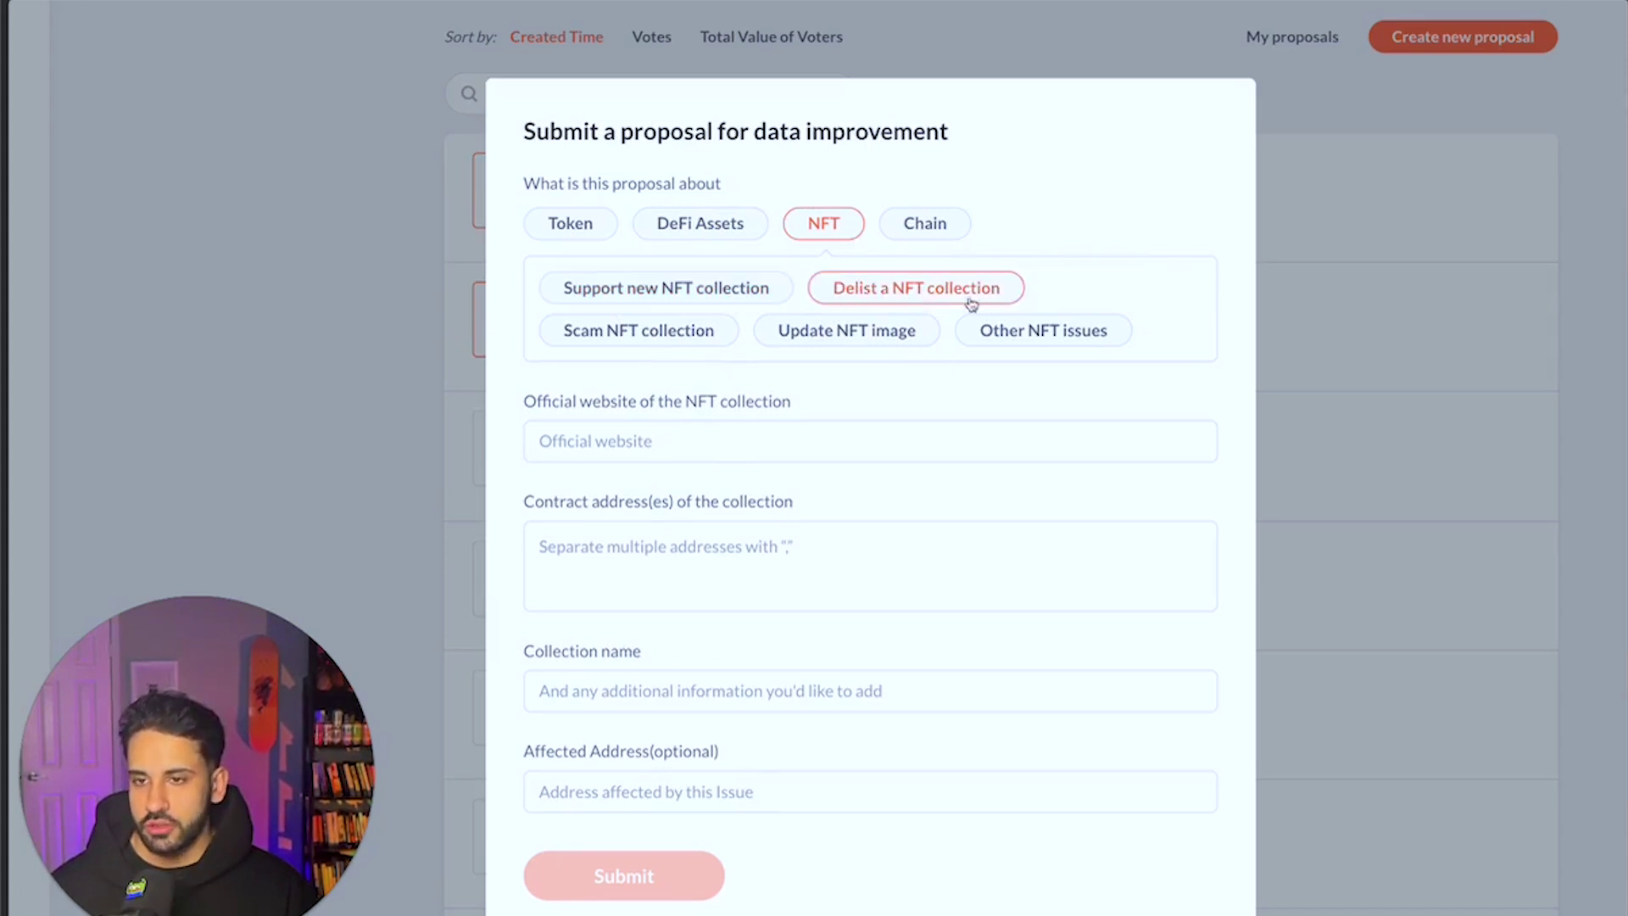
pyautogui.click(678, 339)
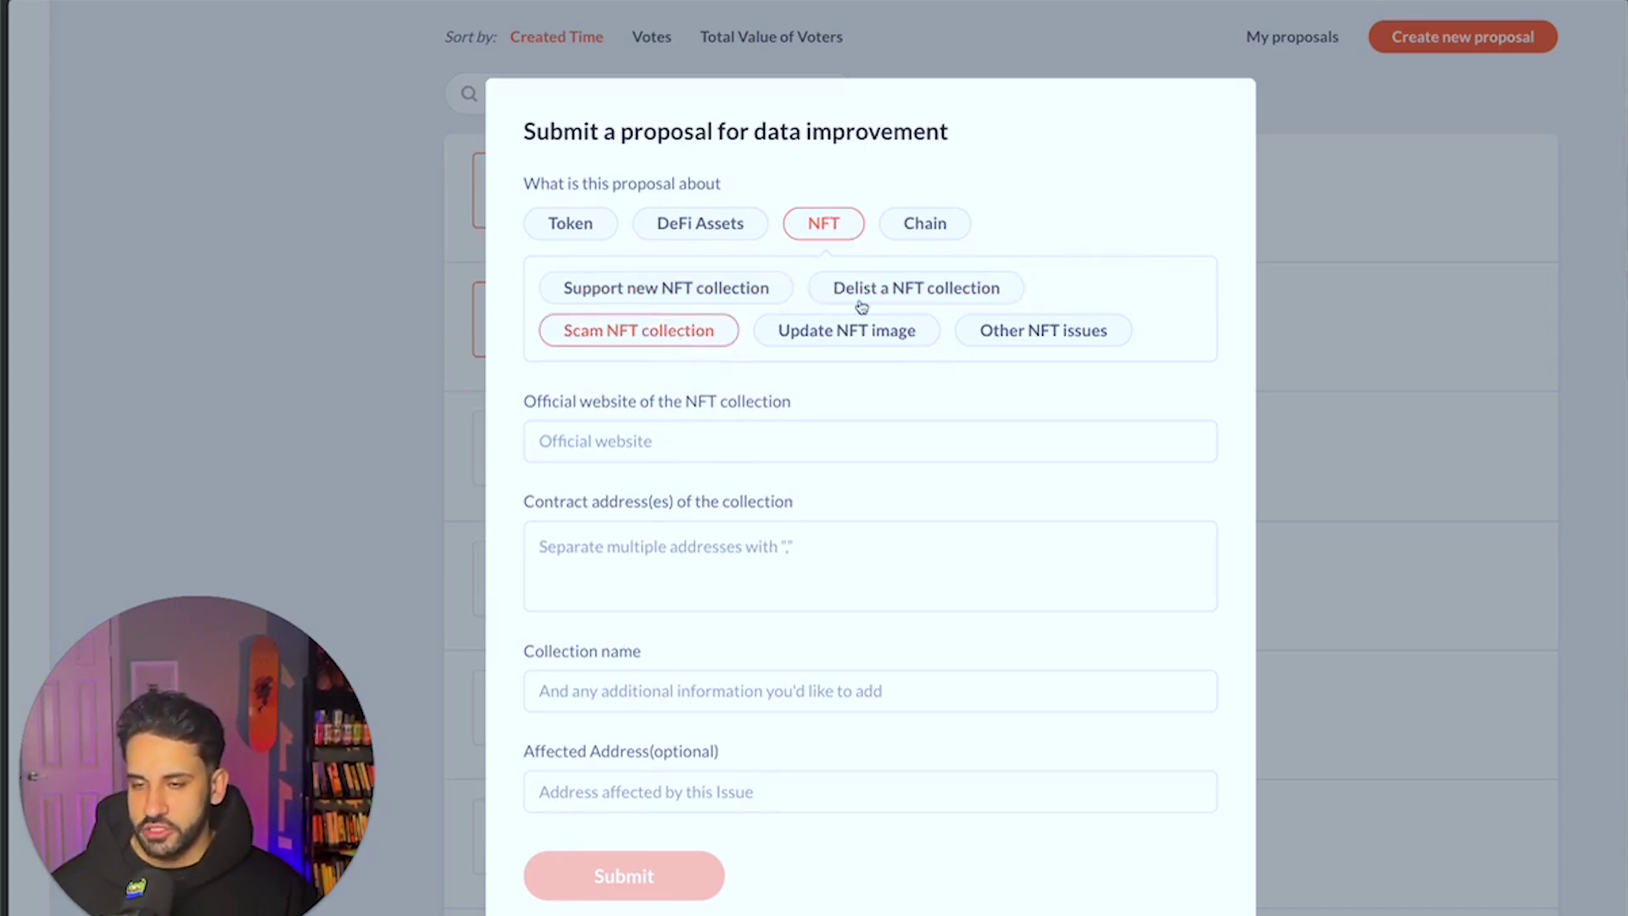
pyautogui.click(940, 224)
pyautogui.click(829, 248)
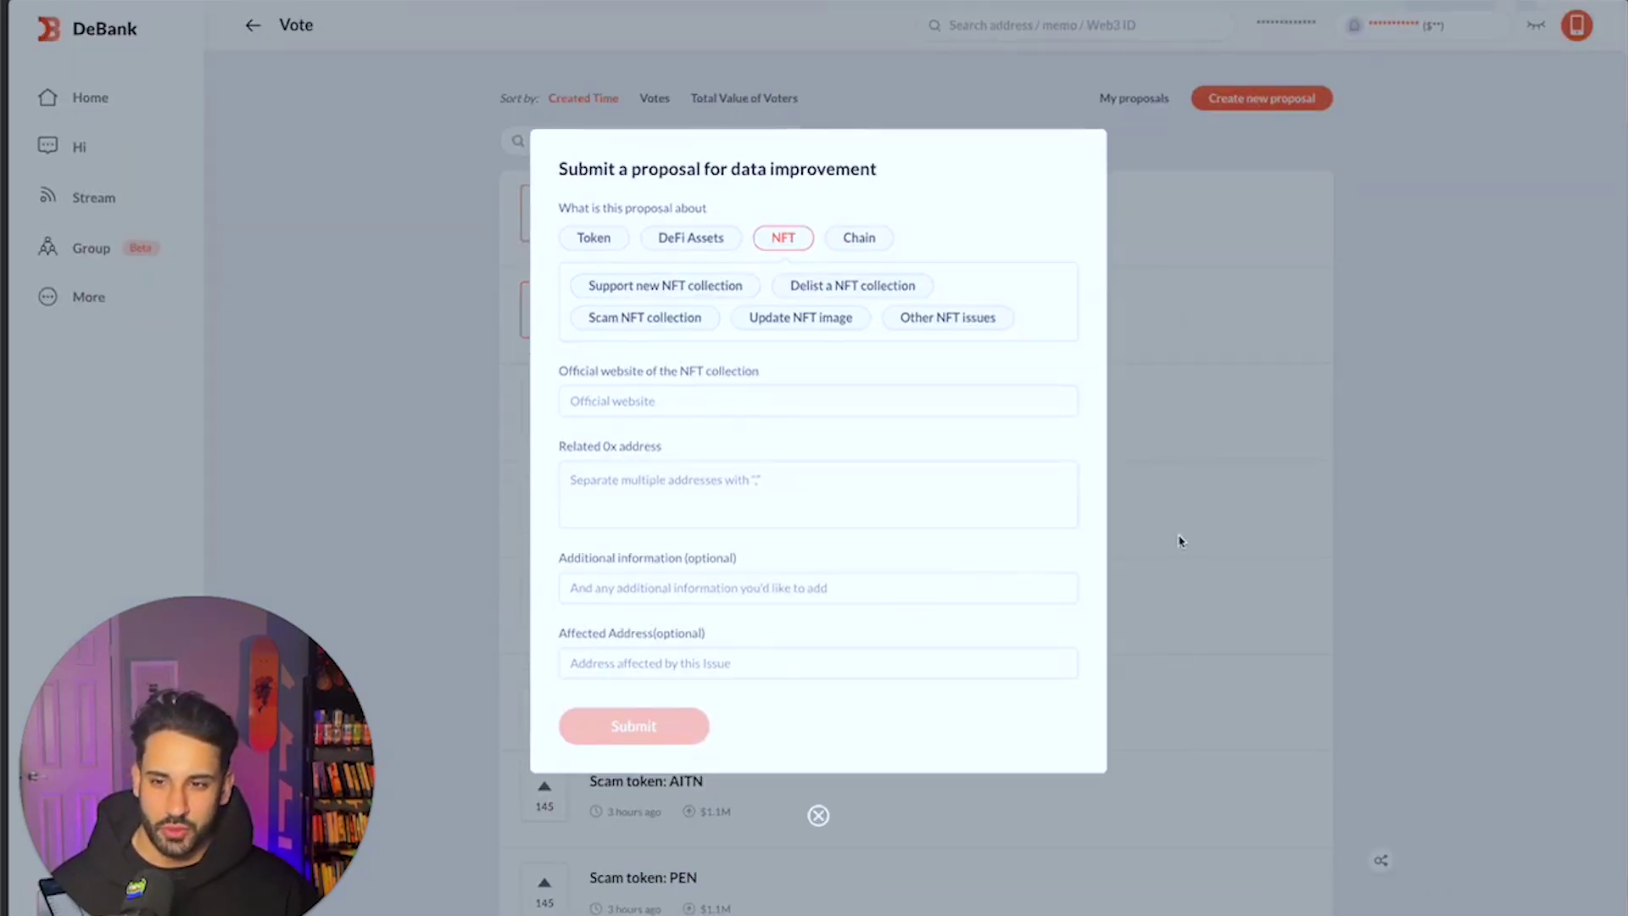
pyautogui.click(1284, 544)
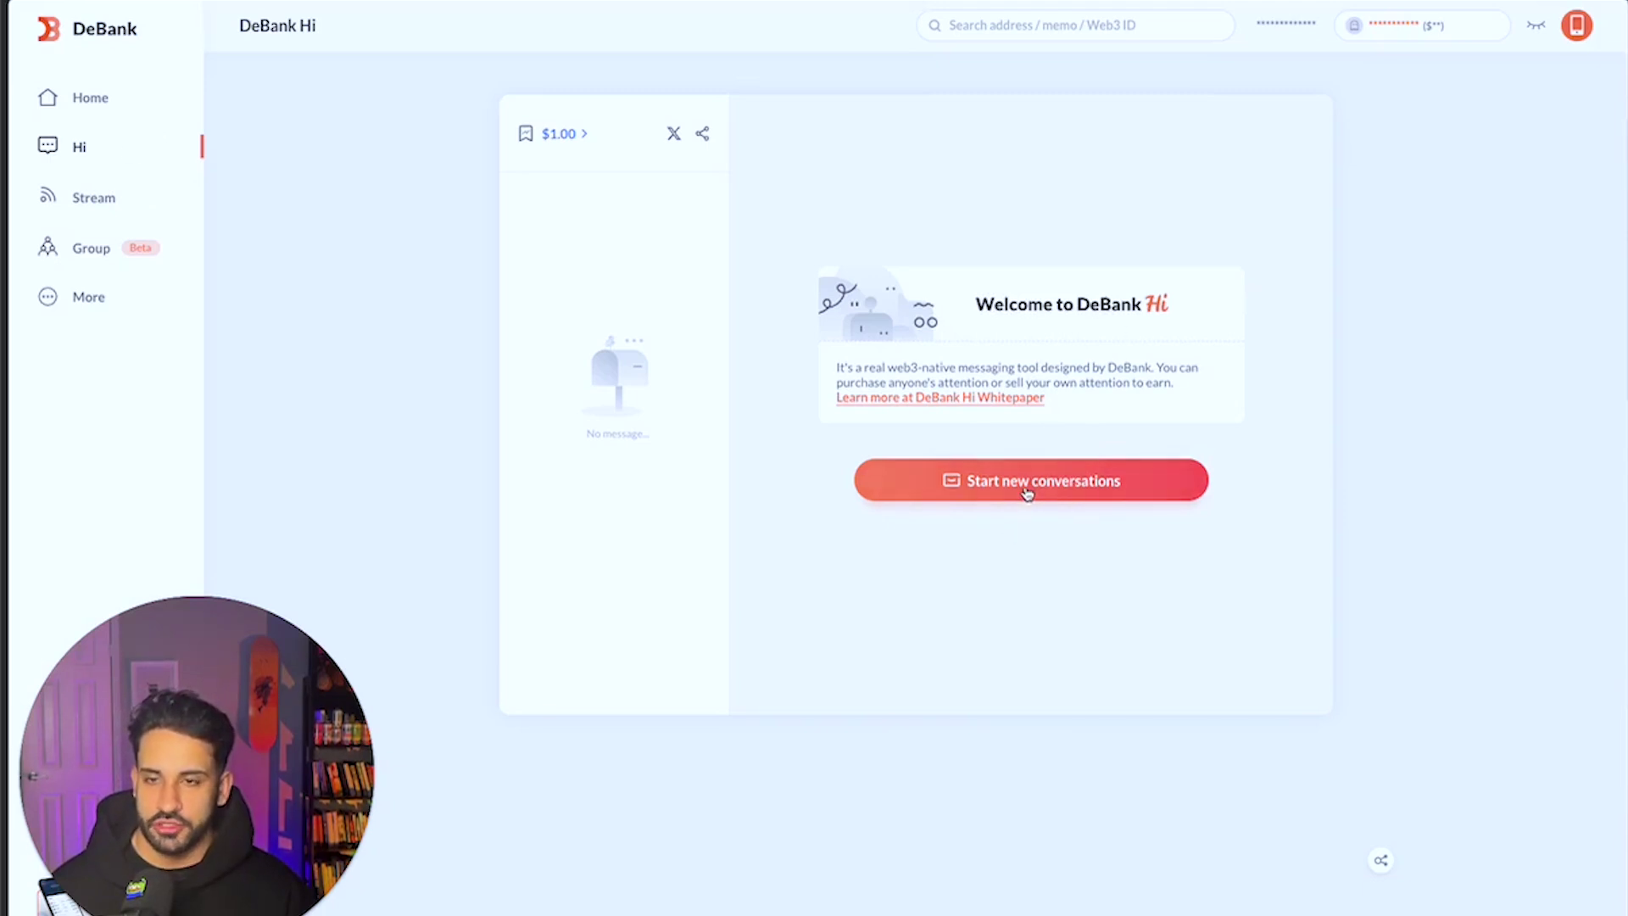
pyautogui.click(112, 111)
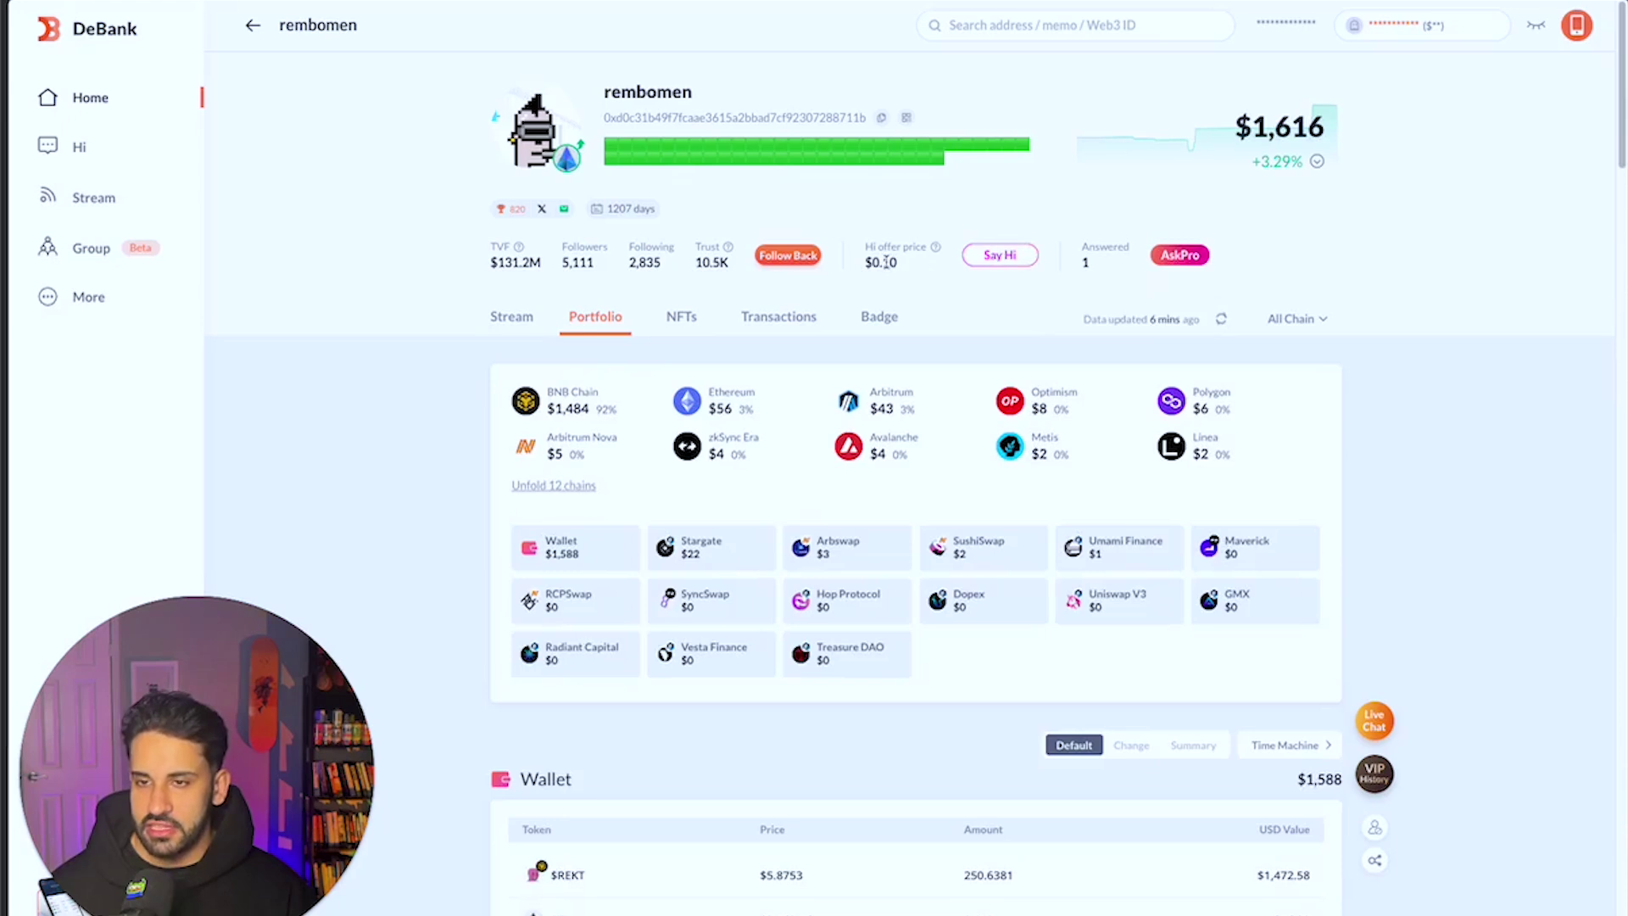
pyautogui.click(1022, 256)
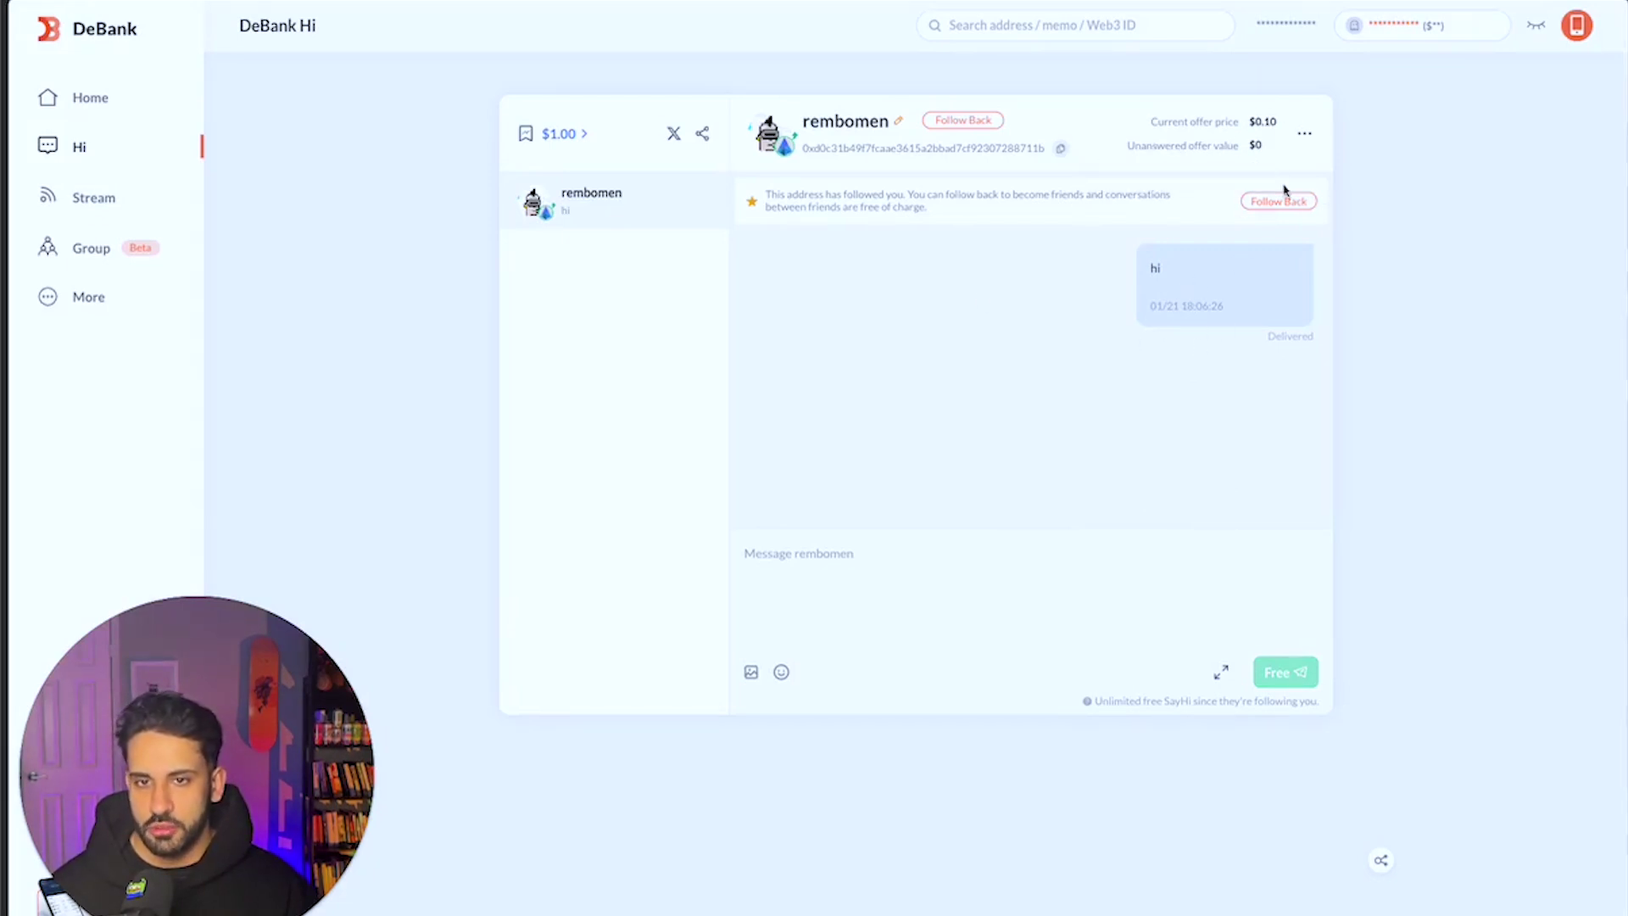
pyautogui.click(92, 99)
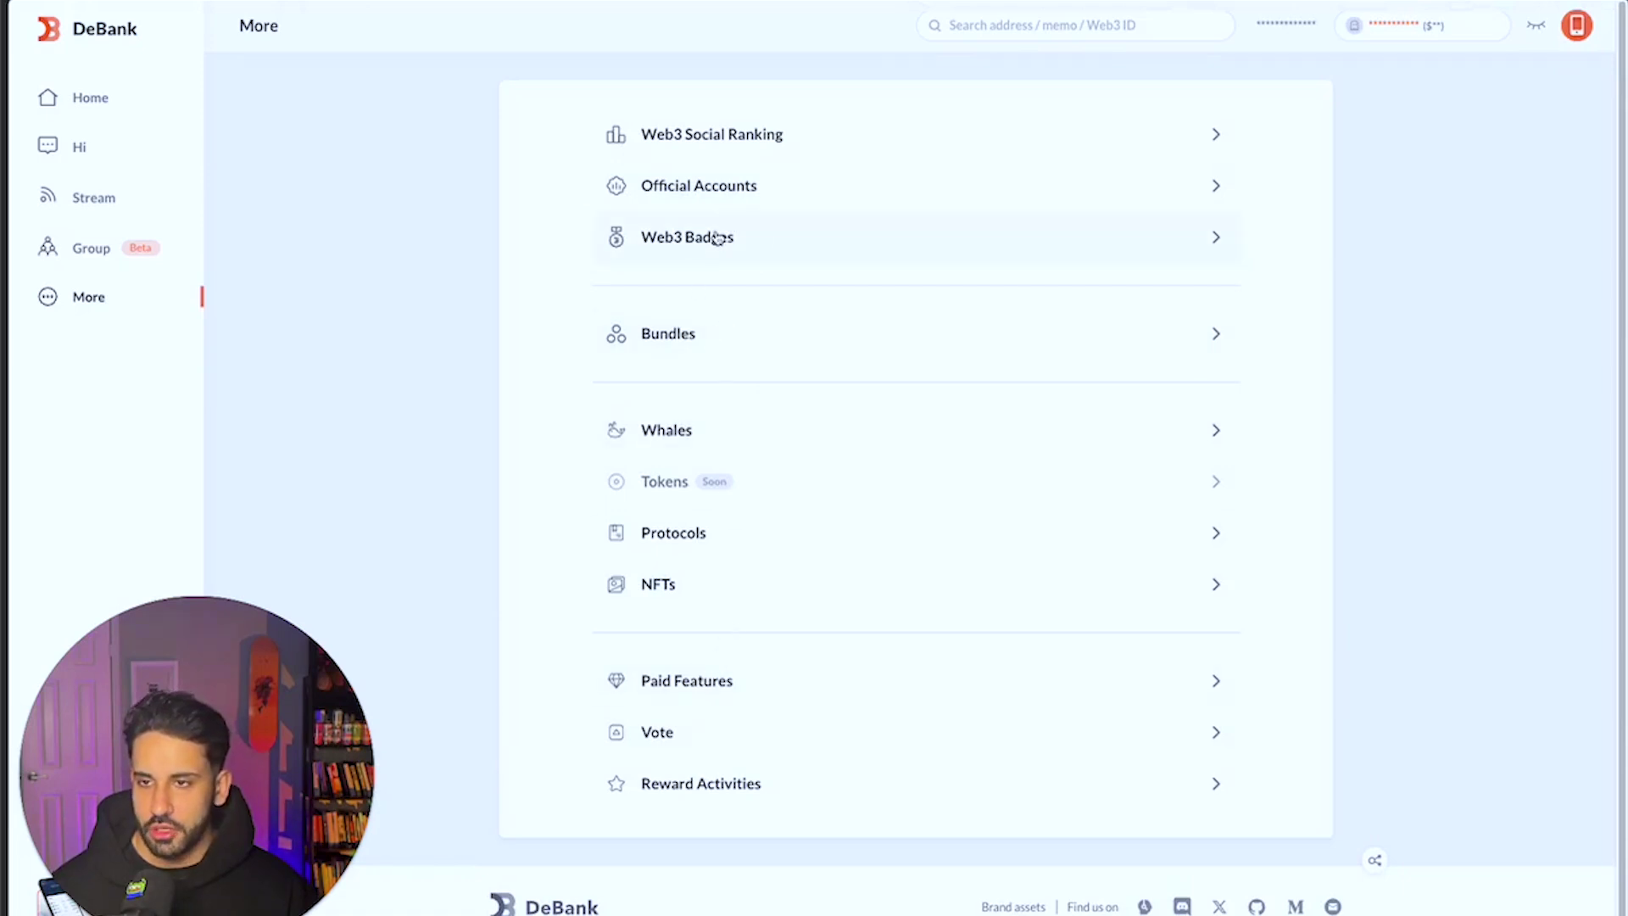
# - Open the Web3 Badges list and scroll through the badge table
pyautogui.click(695, 247)
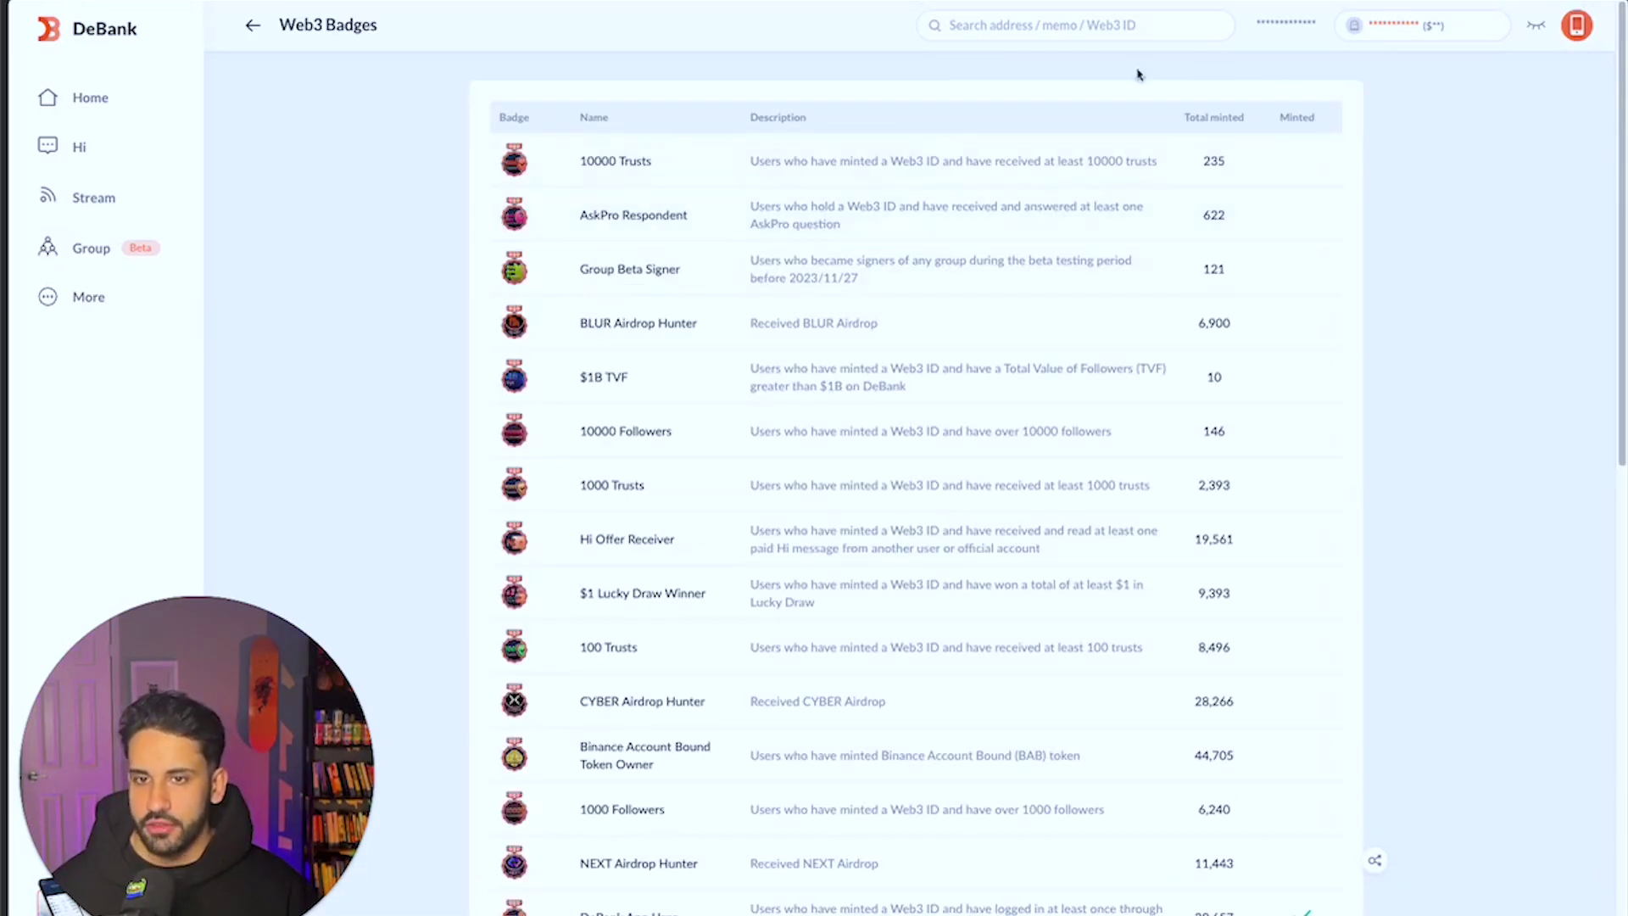
pyautogui.scroll(-20, 1061, 305)
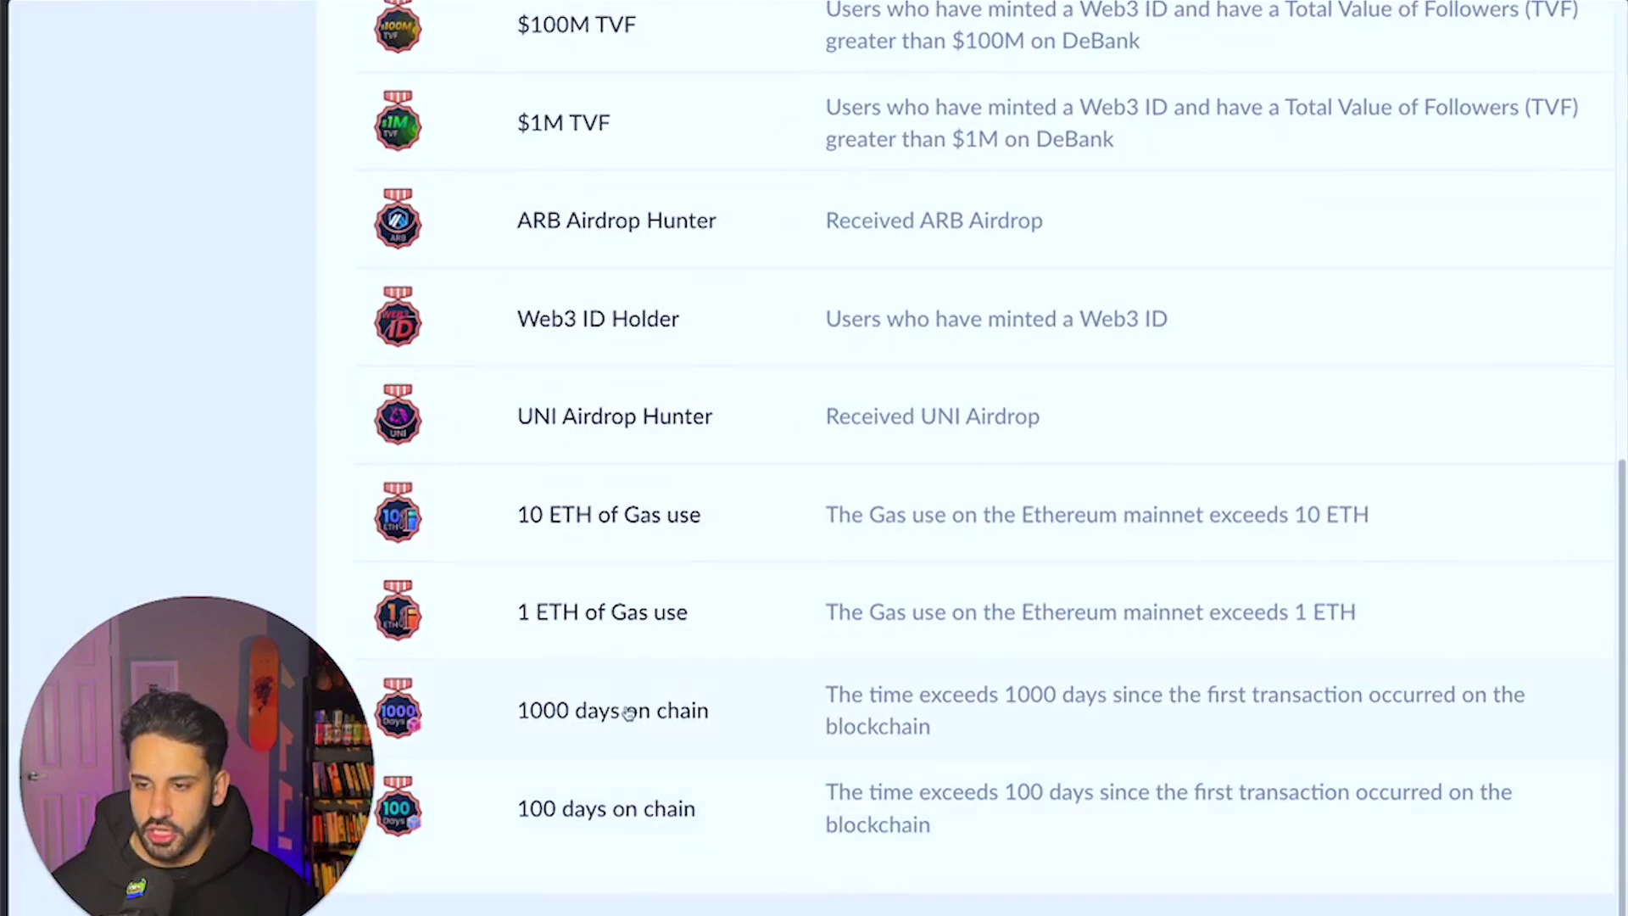
pyautogui.scroll(20, 1050, 546)
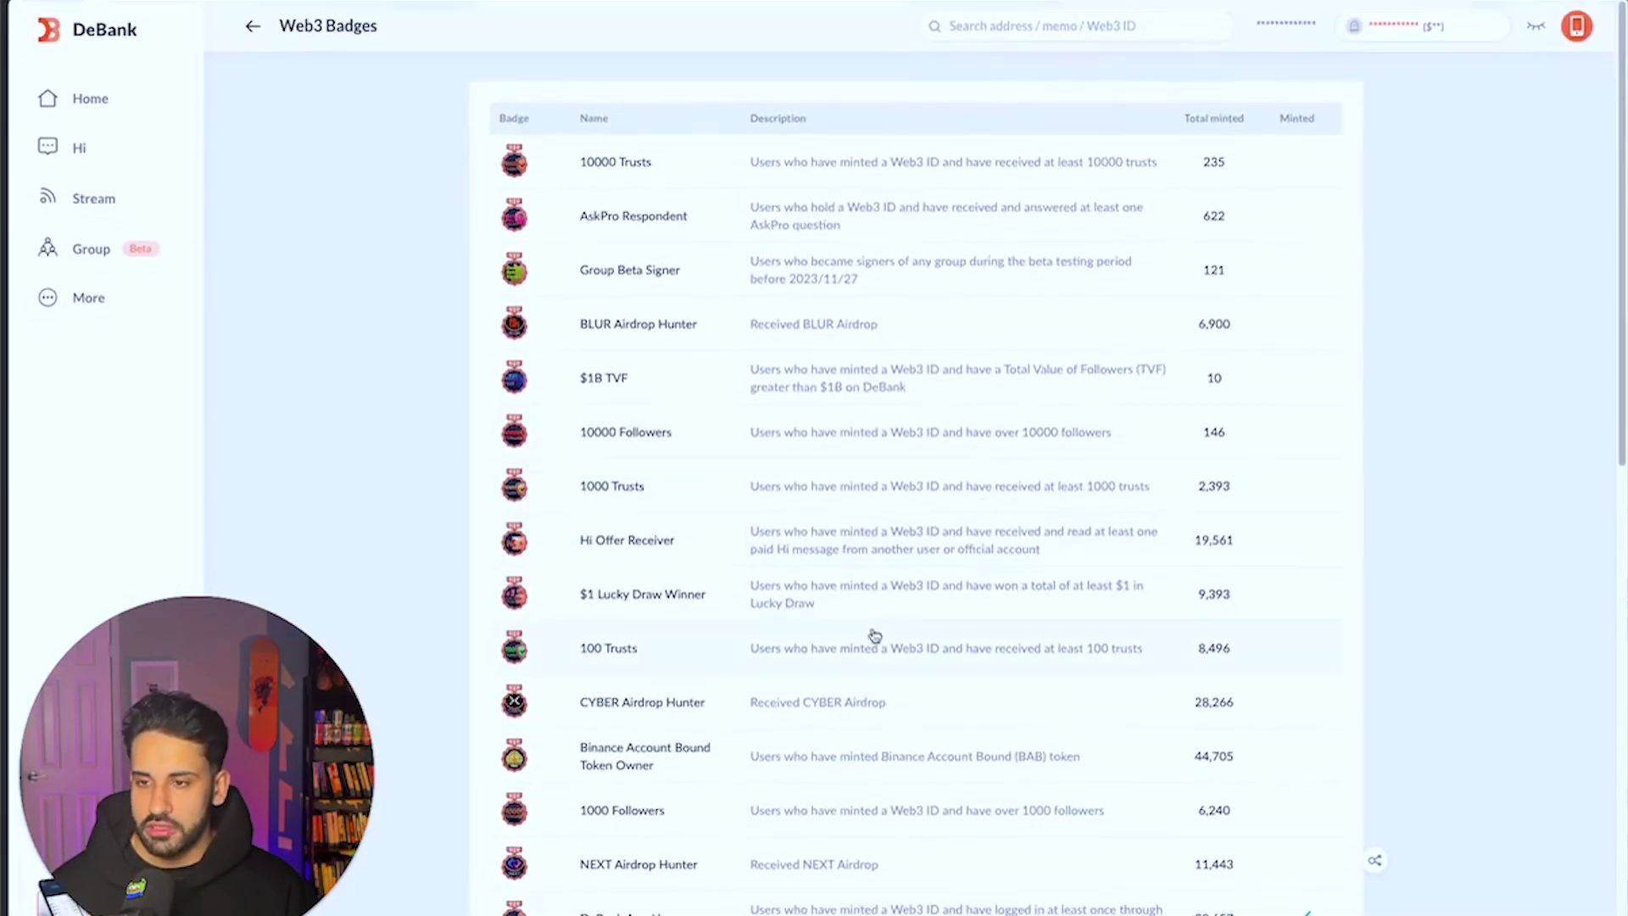
pyautogui.scroll(-5, 930, 402)
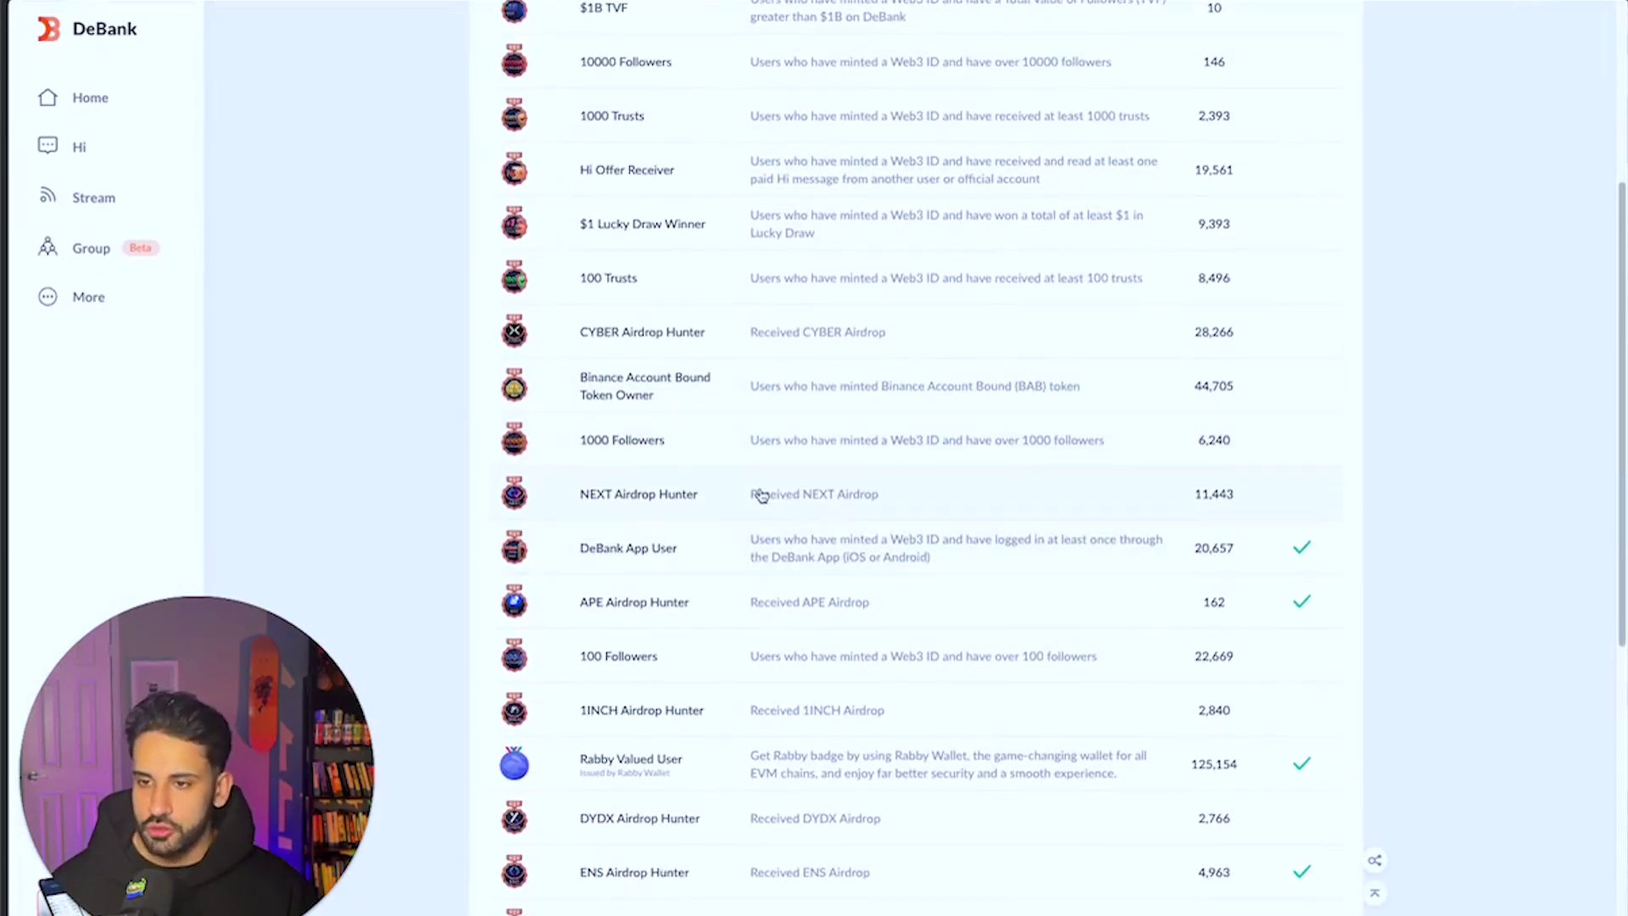
# - View the NEXT Airdrop Hunter badge, then open the Rabby Valued User badge details
pyautogui.click(821, 490)
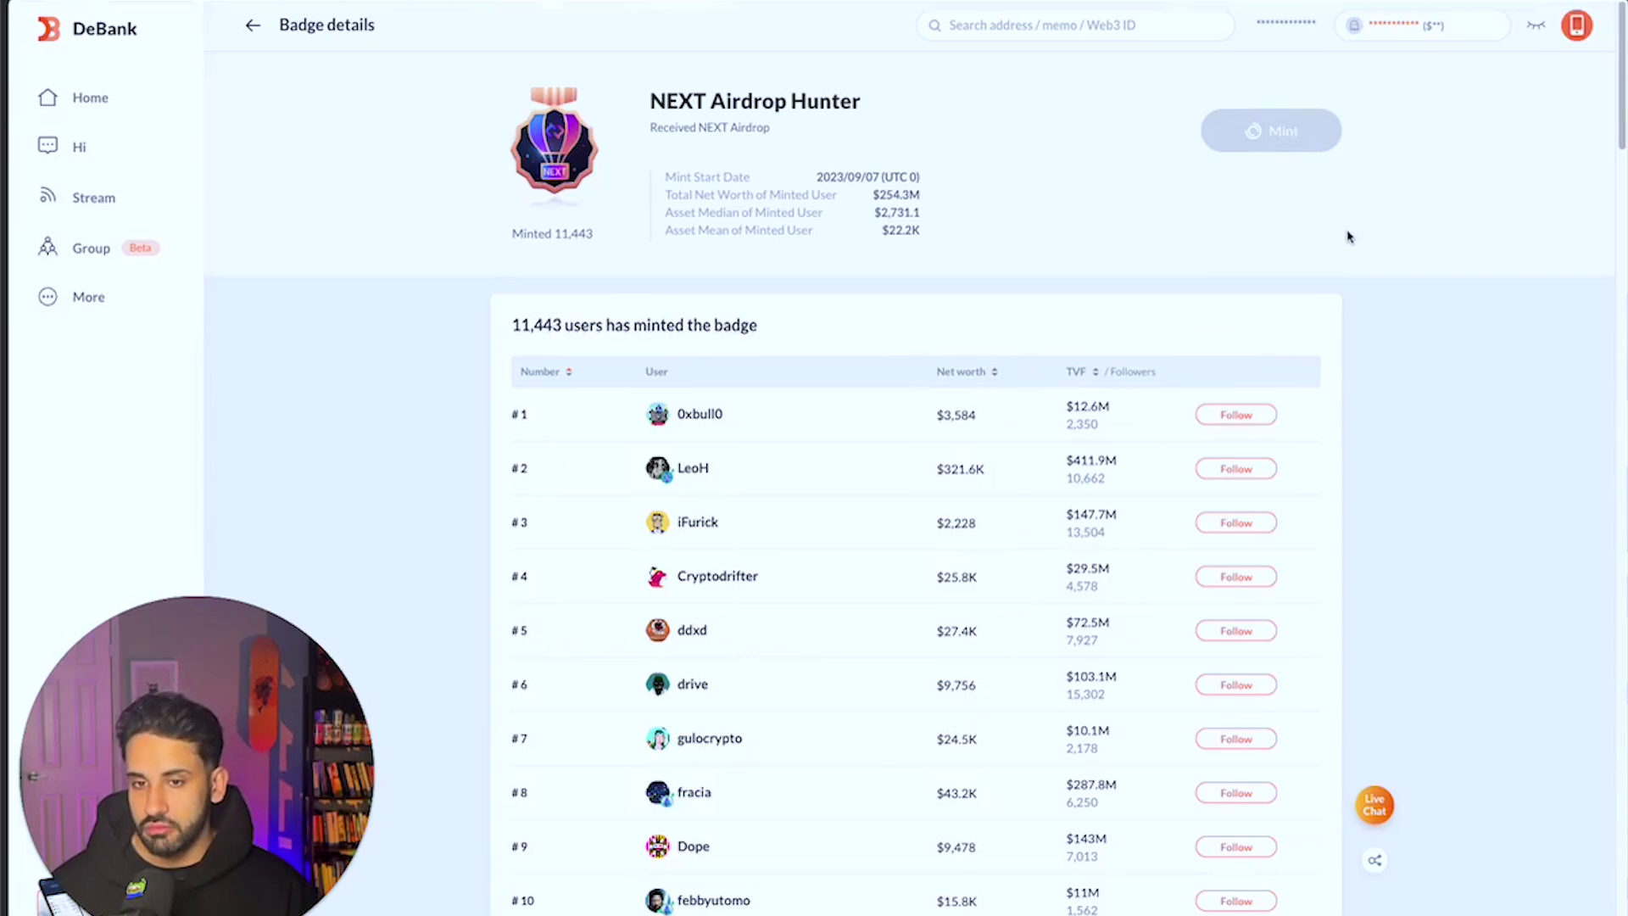
pyautogui.hscroll(-5, 1345, 237)
pyautogui.scroll(-10, 888, 564)
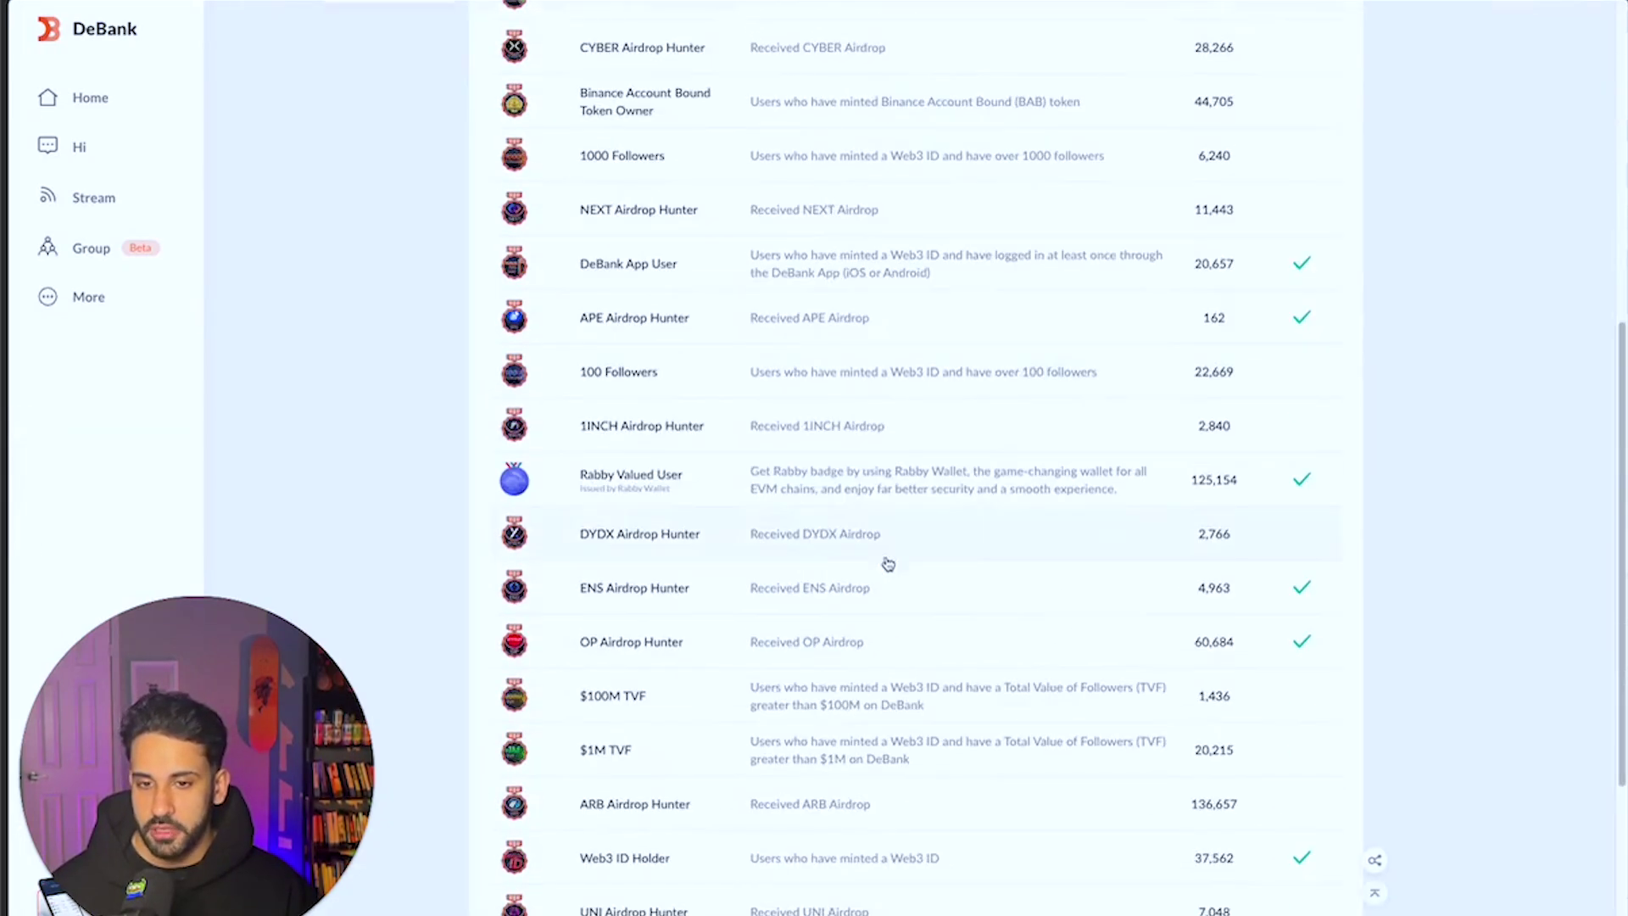
pyautogui.click(801, 500)
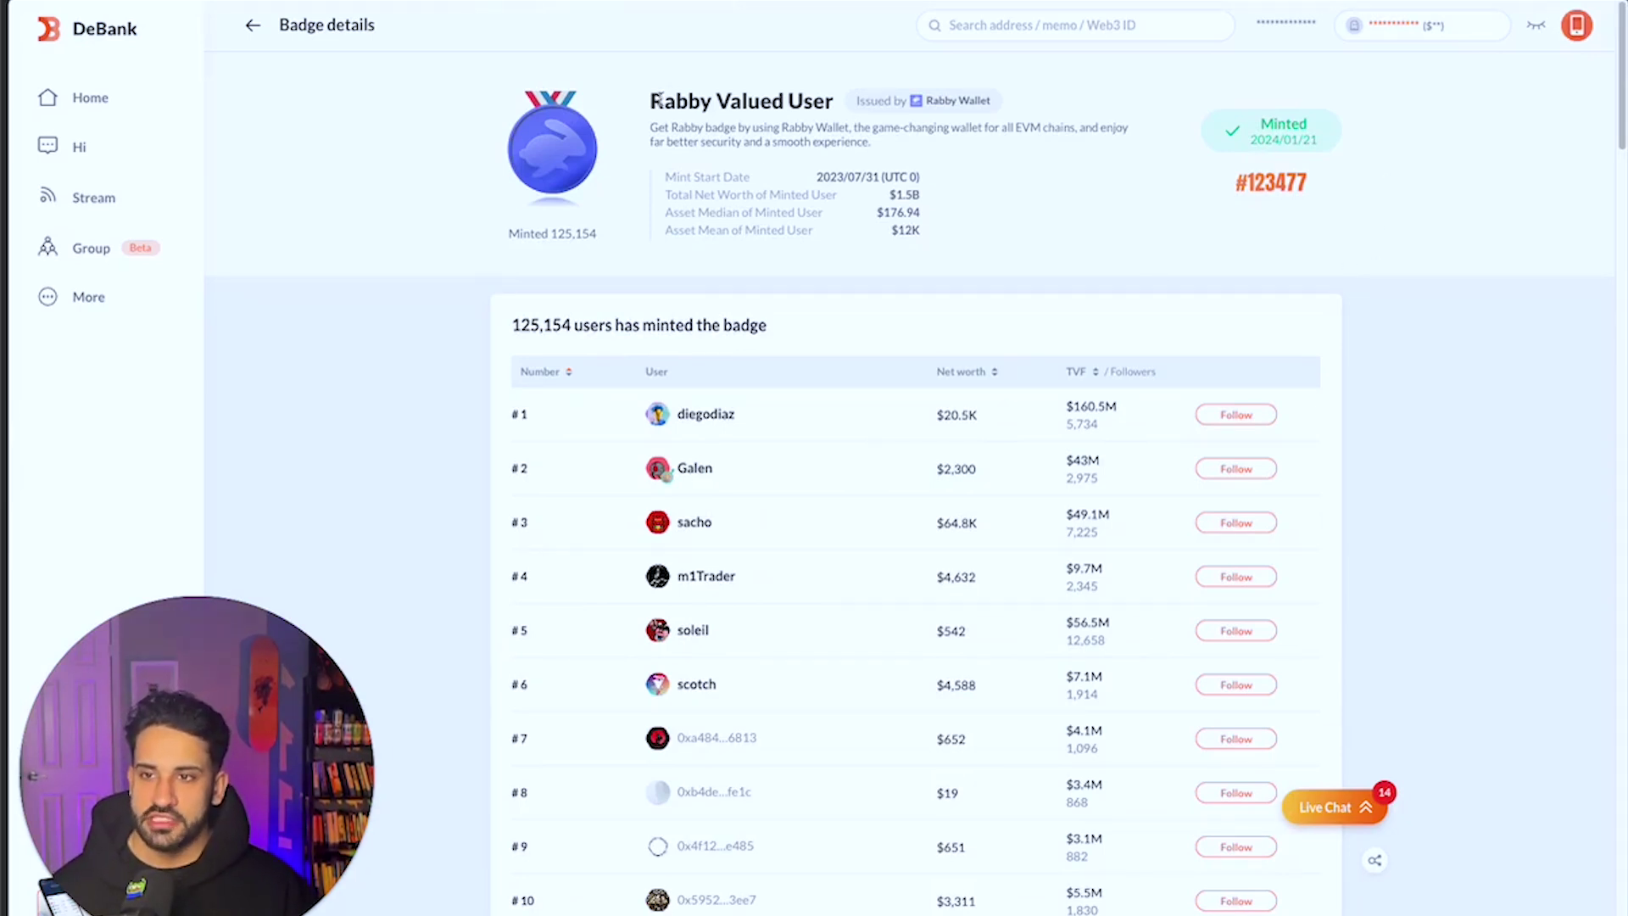
# - Highlight the Rabby Valued User badge name on the Web3 Badges list, then clear the highlight
pyautogui.moveTo(660, 100); pyautogui.dragTo(835, 102)
pyautogui.click(777, 101)
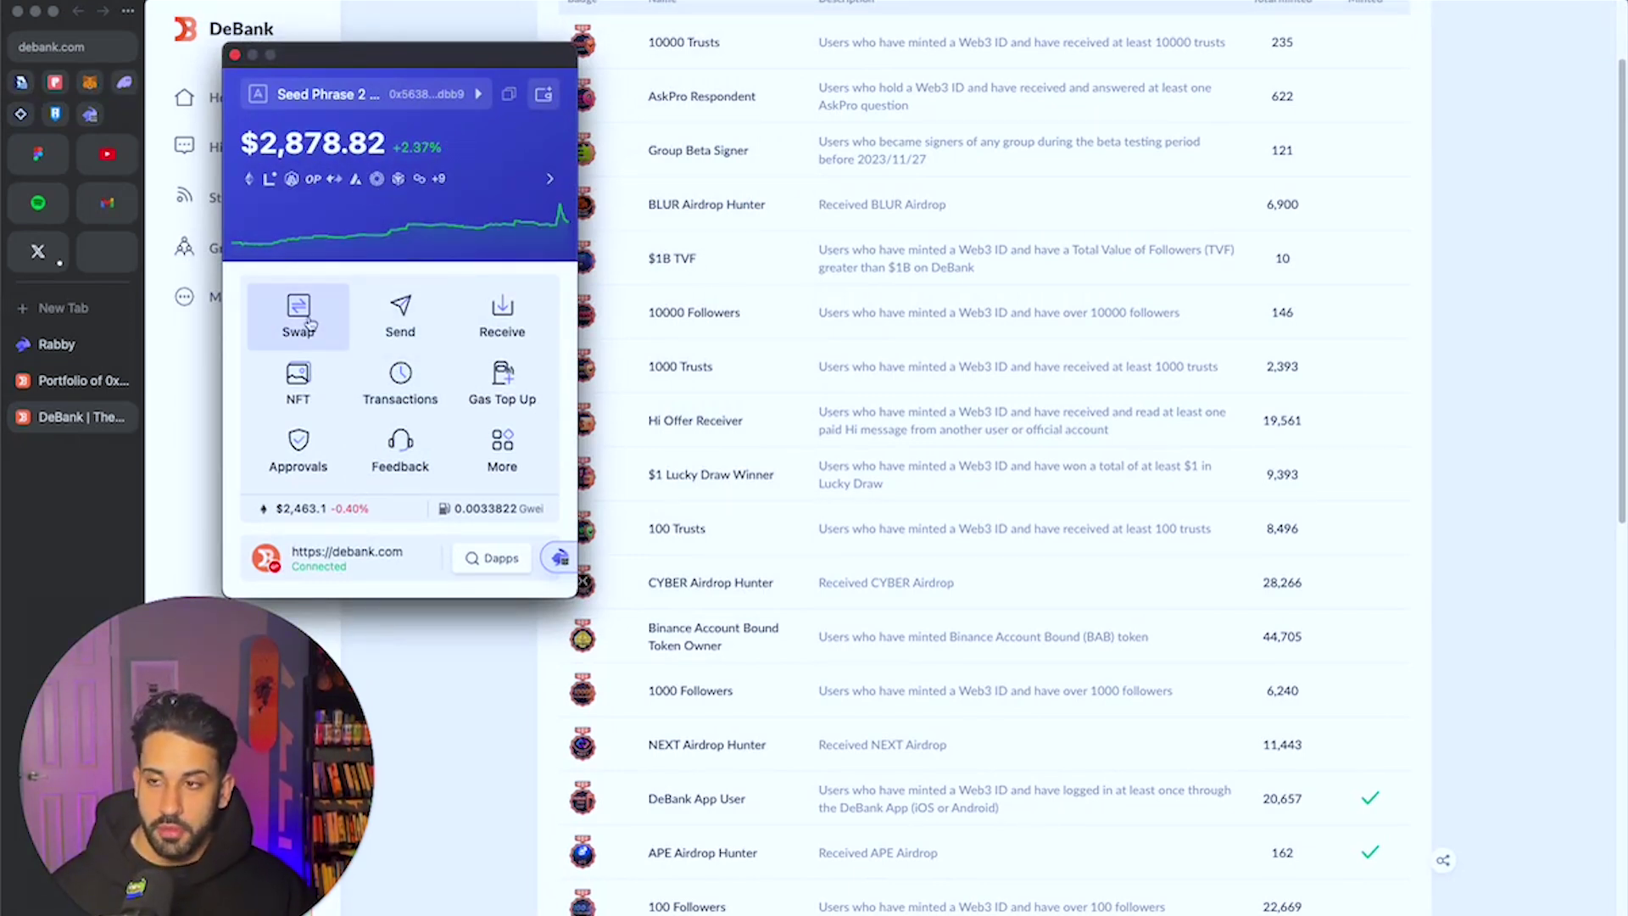
# - Request Rabby swap quotes for 0.001 ETH to USDC on Arbitrum
pyautogui.click(299, 314)
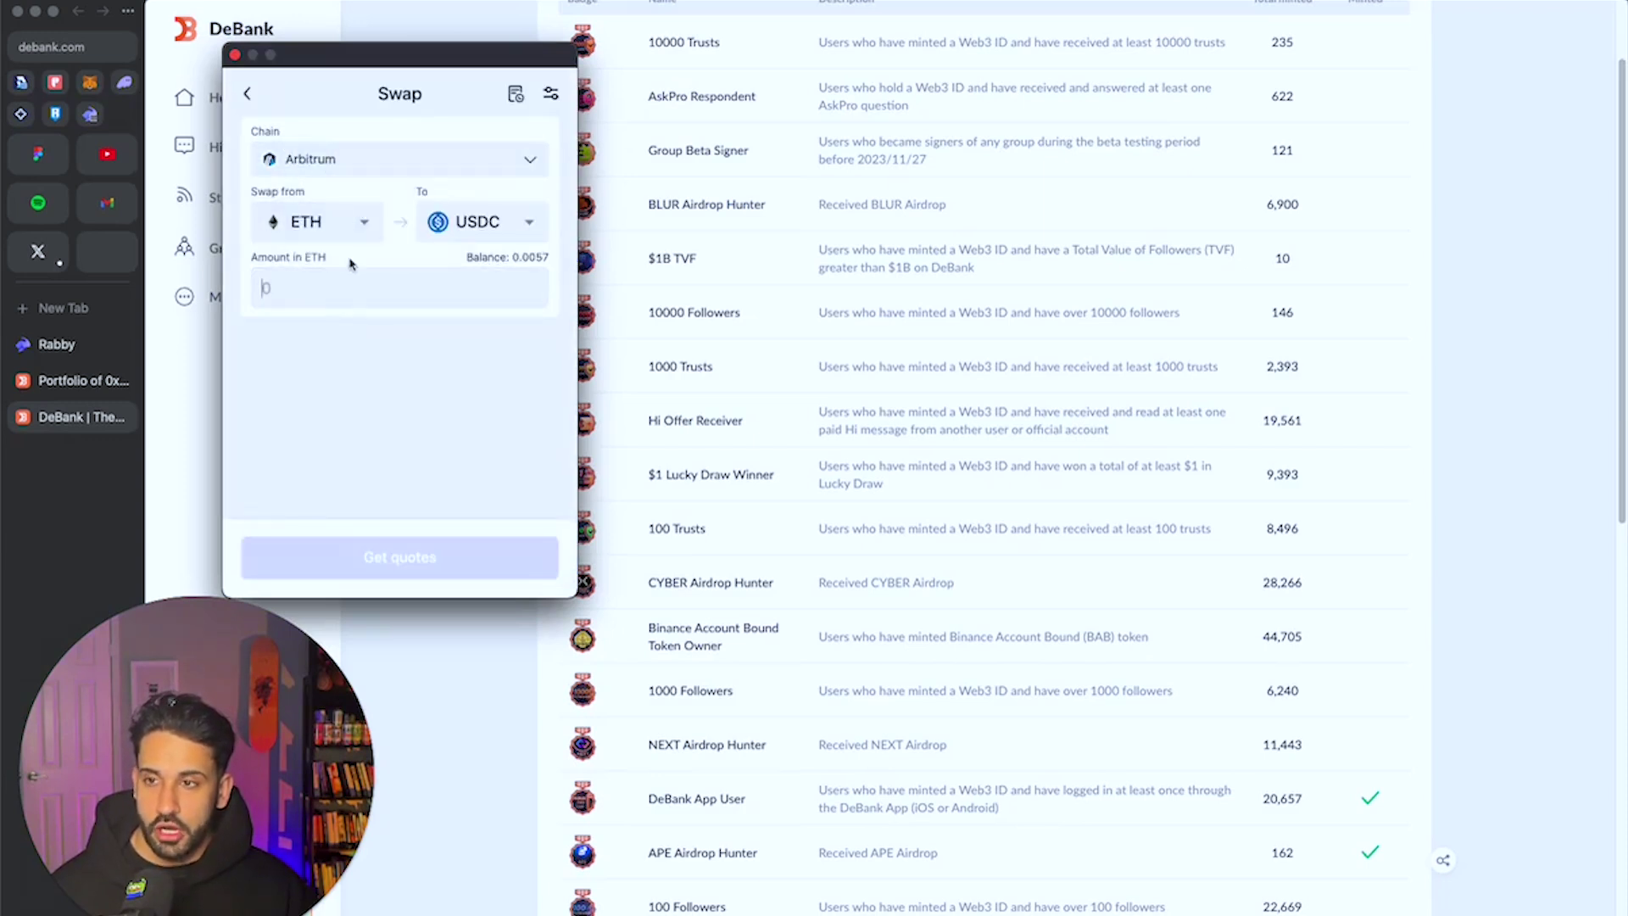
pyautogui.click(390, 289)
pyautogui.write('0.')
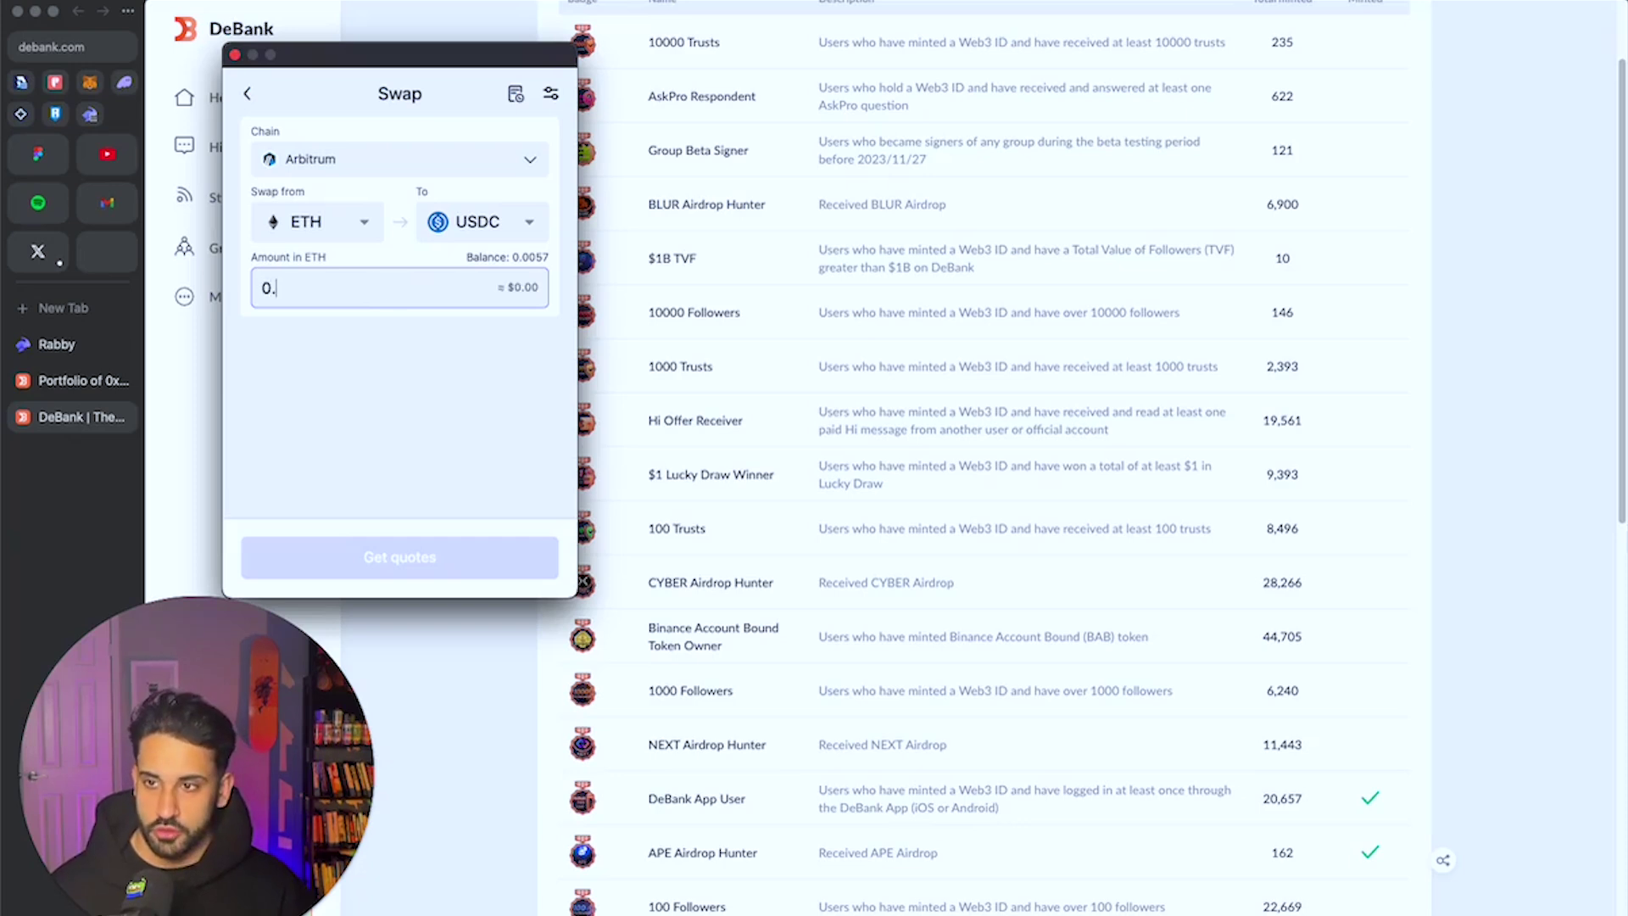
pyautogui.write('001')
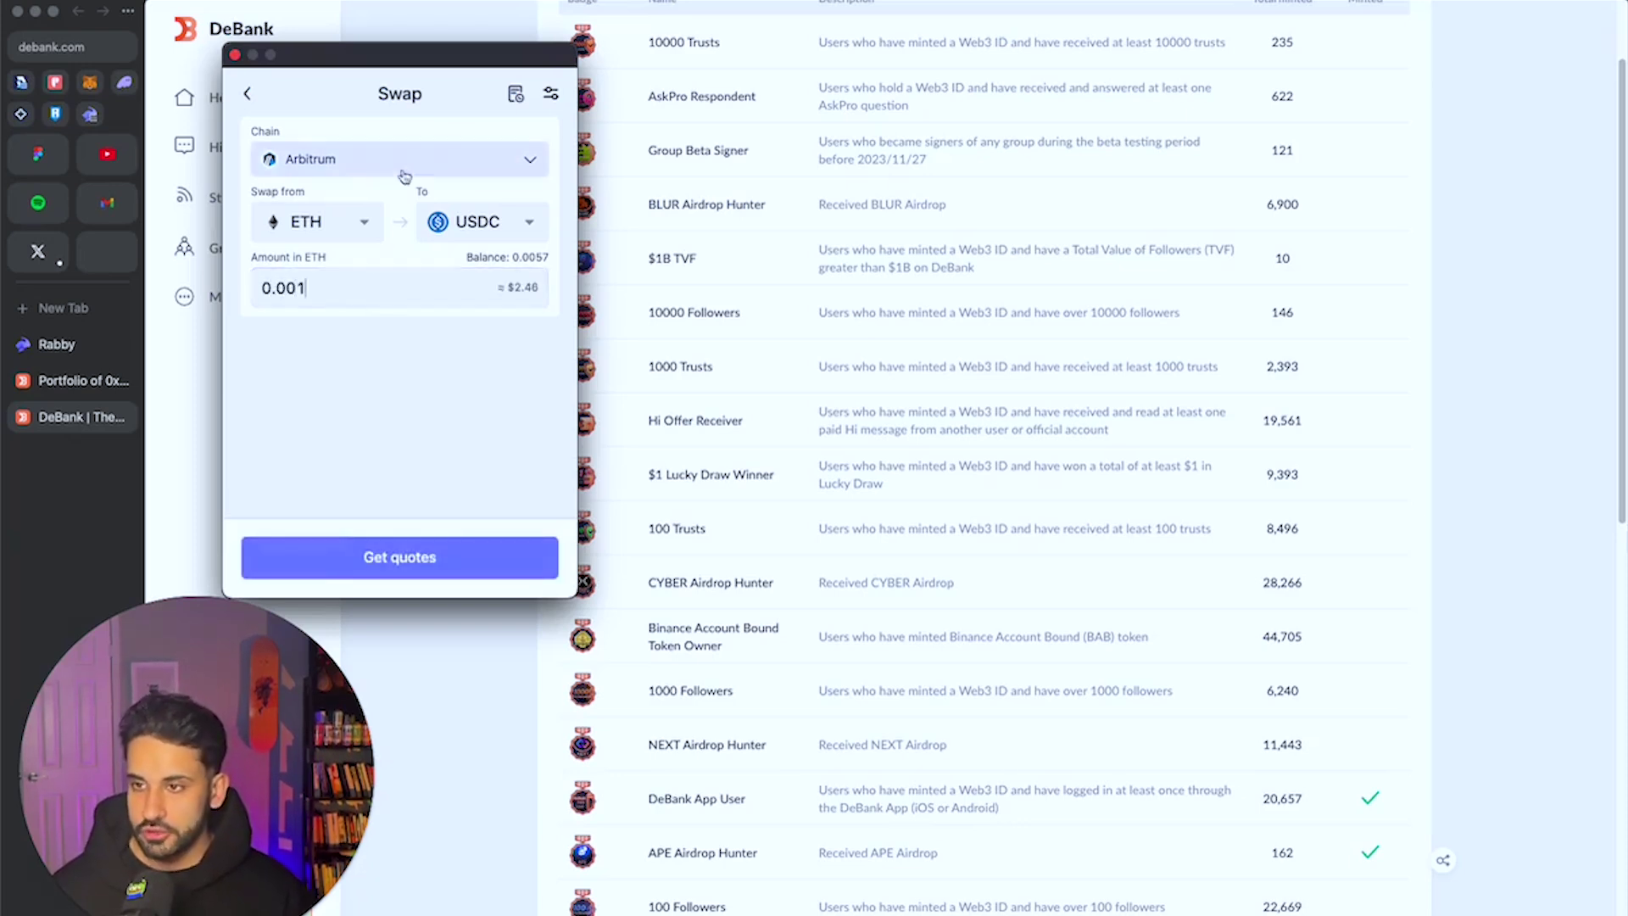
pyautogui.click(396, 558)
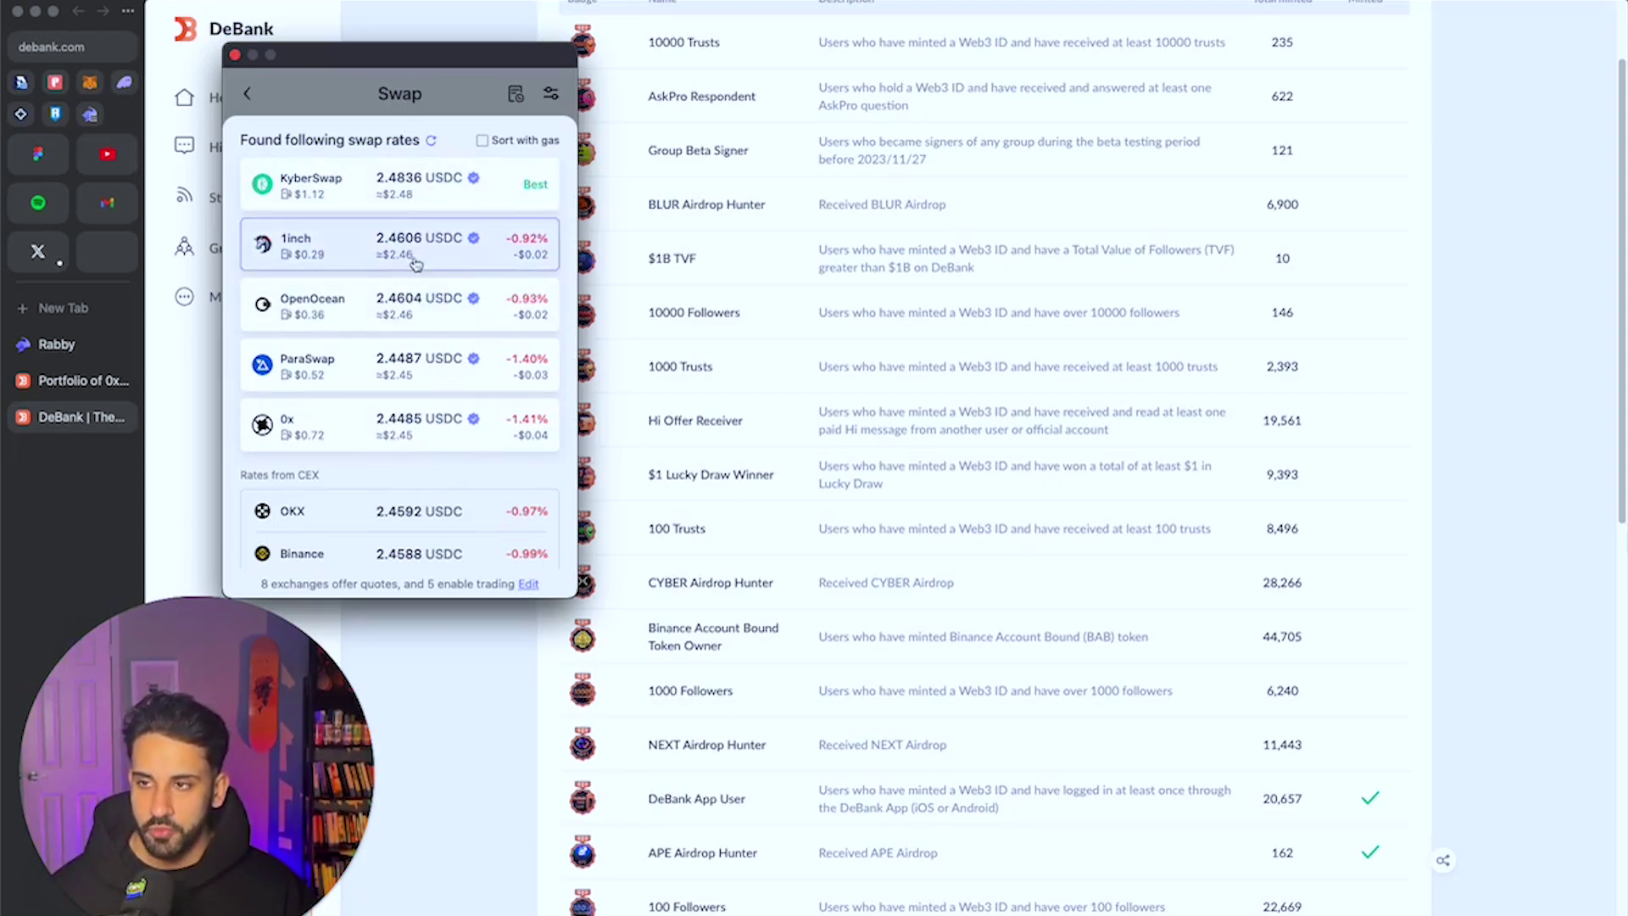
# - Turn off trading through 1inch, 0x and ParaSwap in the swap exchange settings
pyautogui.click(528, 585)
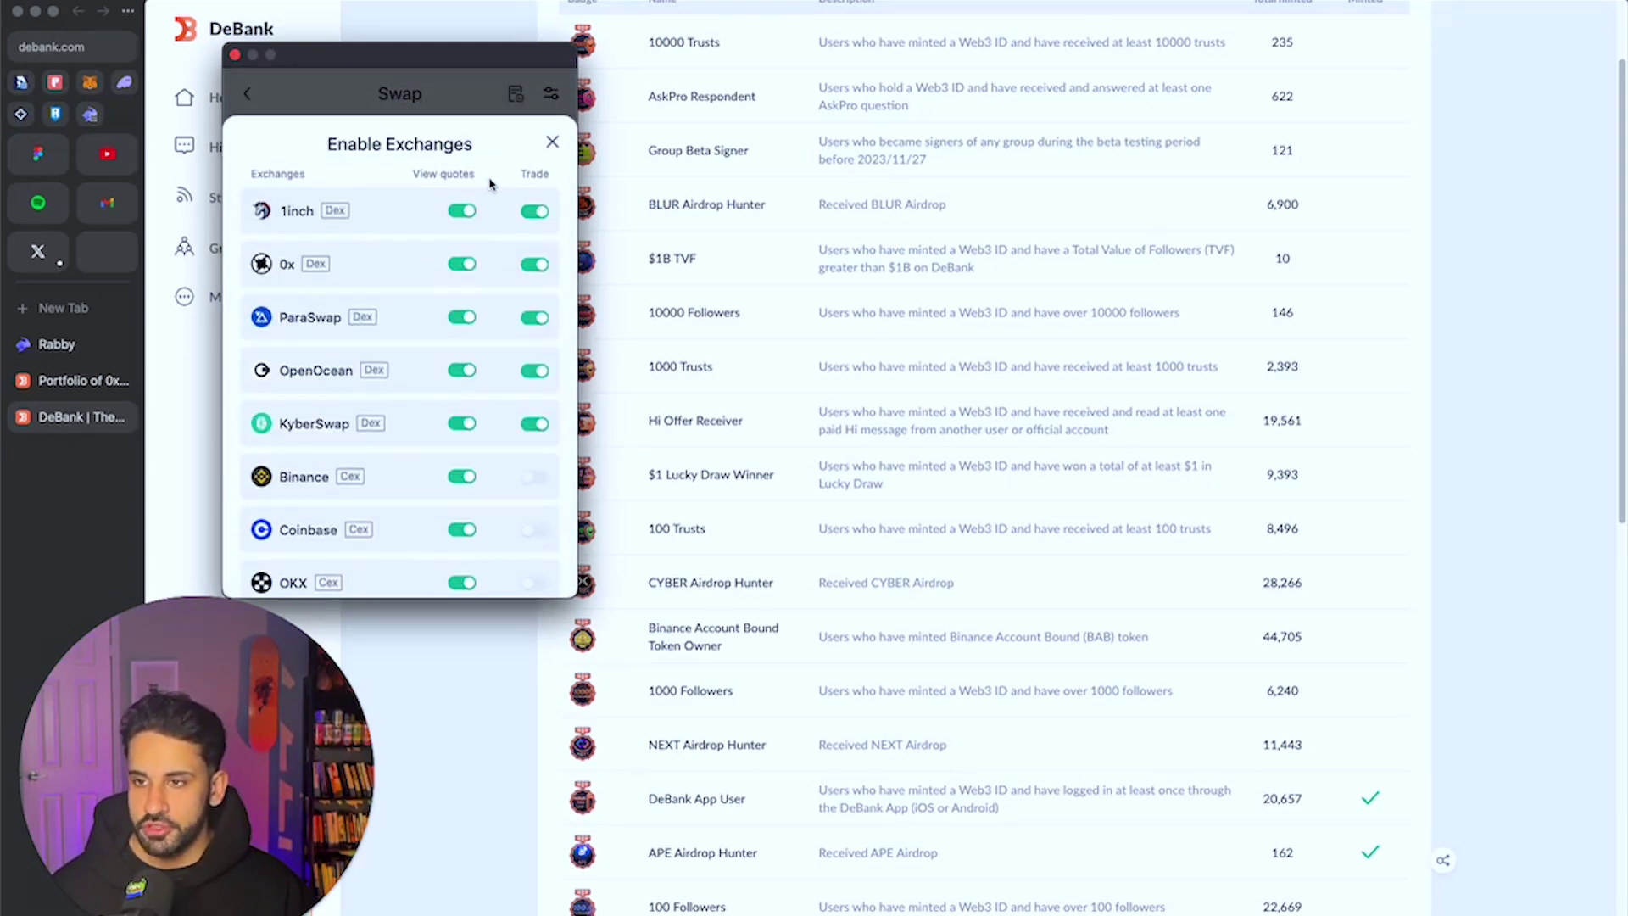
pyautogui.click(541, 211)
pyautogui.click(537, 264)
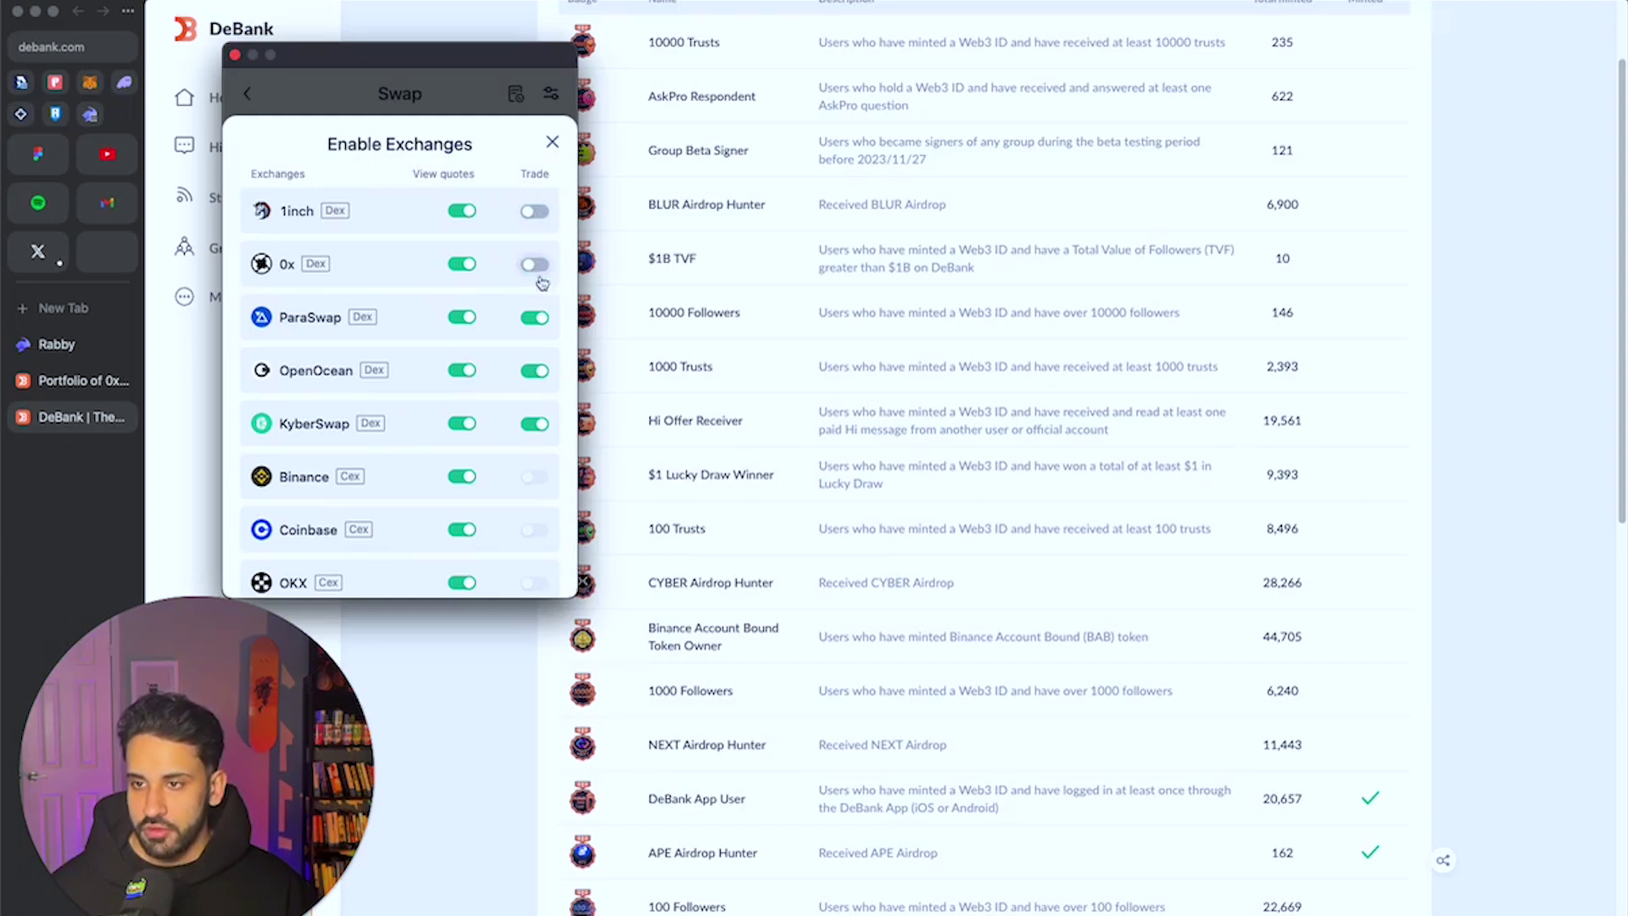
pyautogui.click(536, 317)
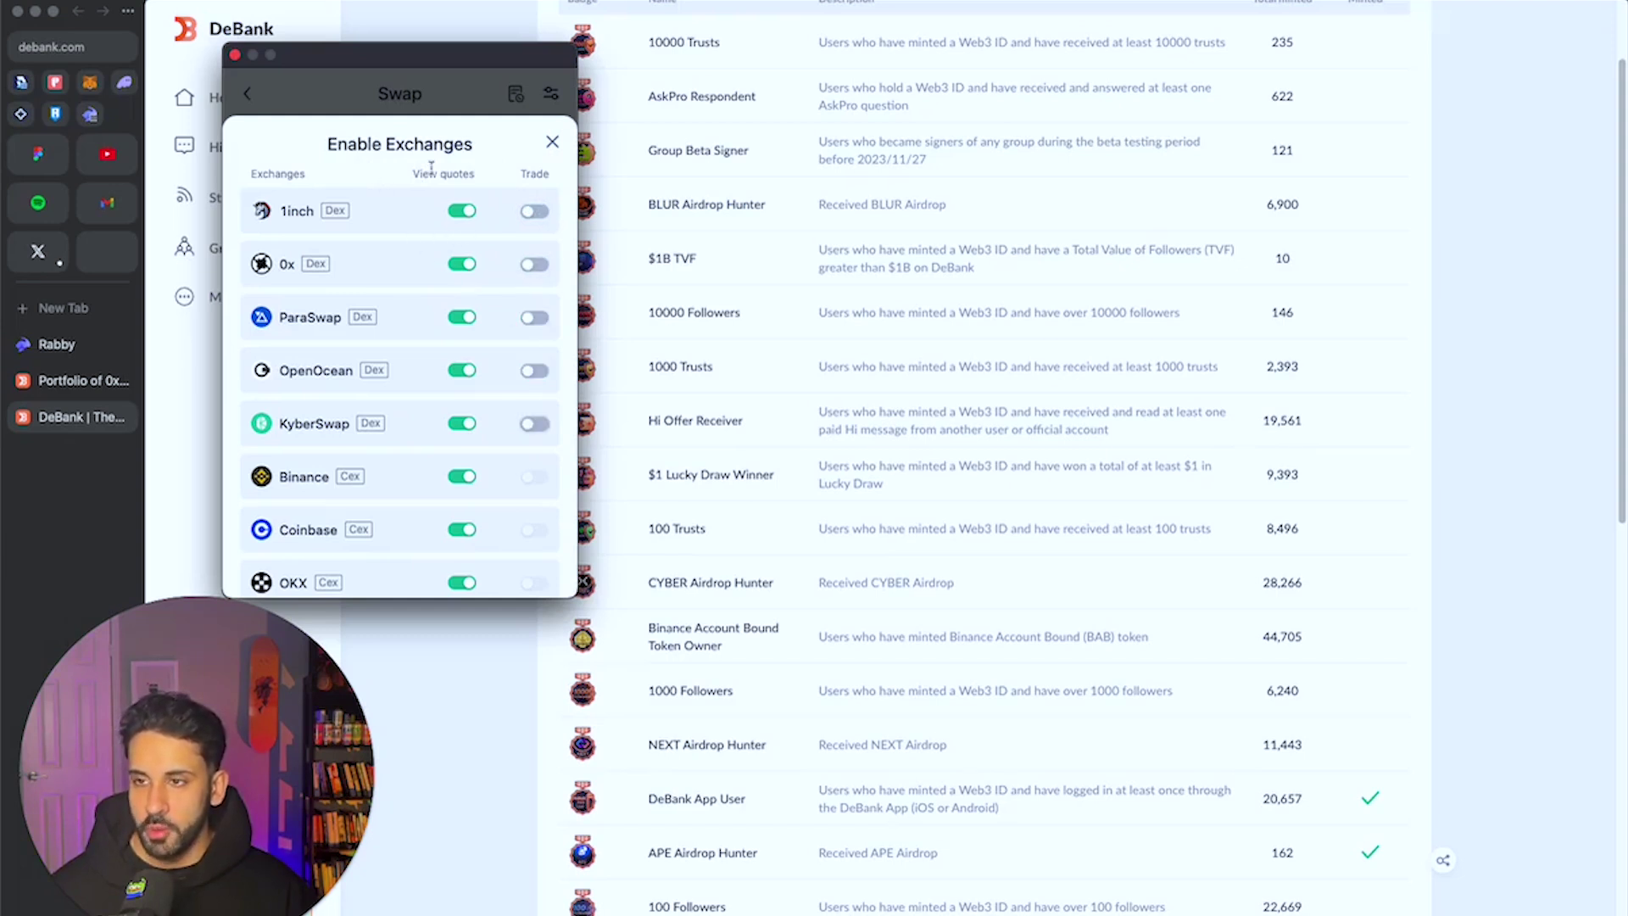
# - Re-enable an exchange after accepting the risk notice, then pick the best KyberSwap quote (2.4836 USDC)
pyautogui.click(537, 426)
pyautogui.click(434, 366)
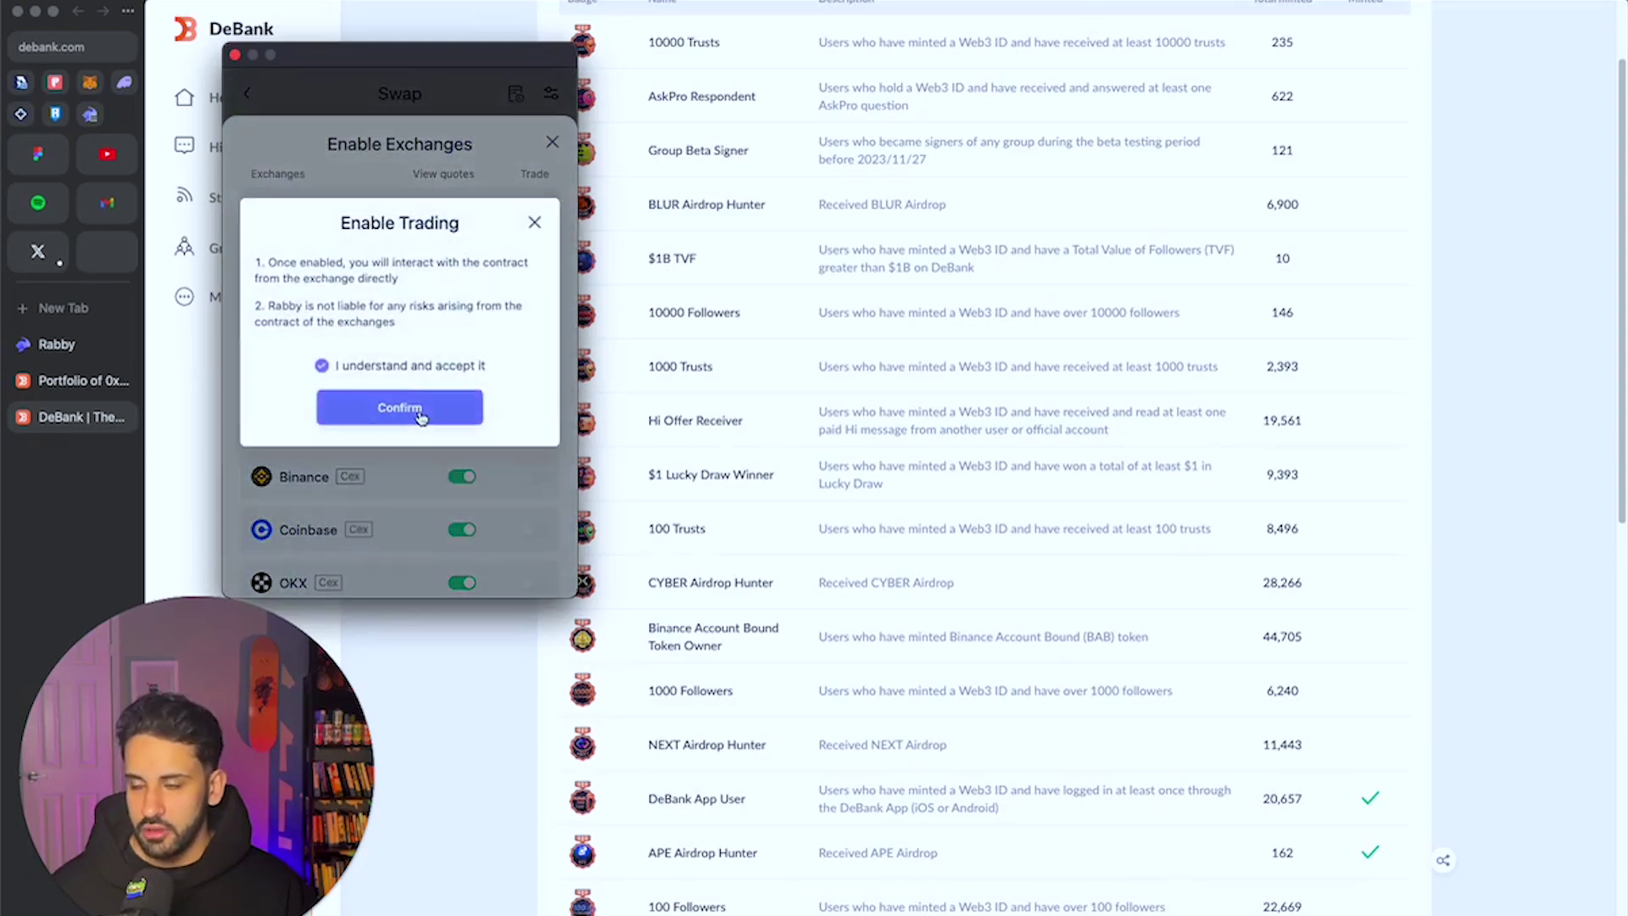
pyautogui.click(433, 411)
pyautogui.click(556, 140)
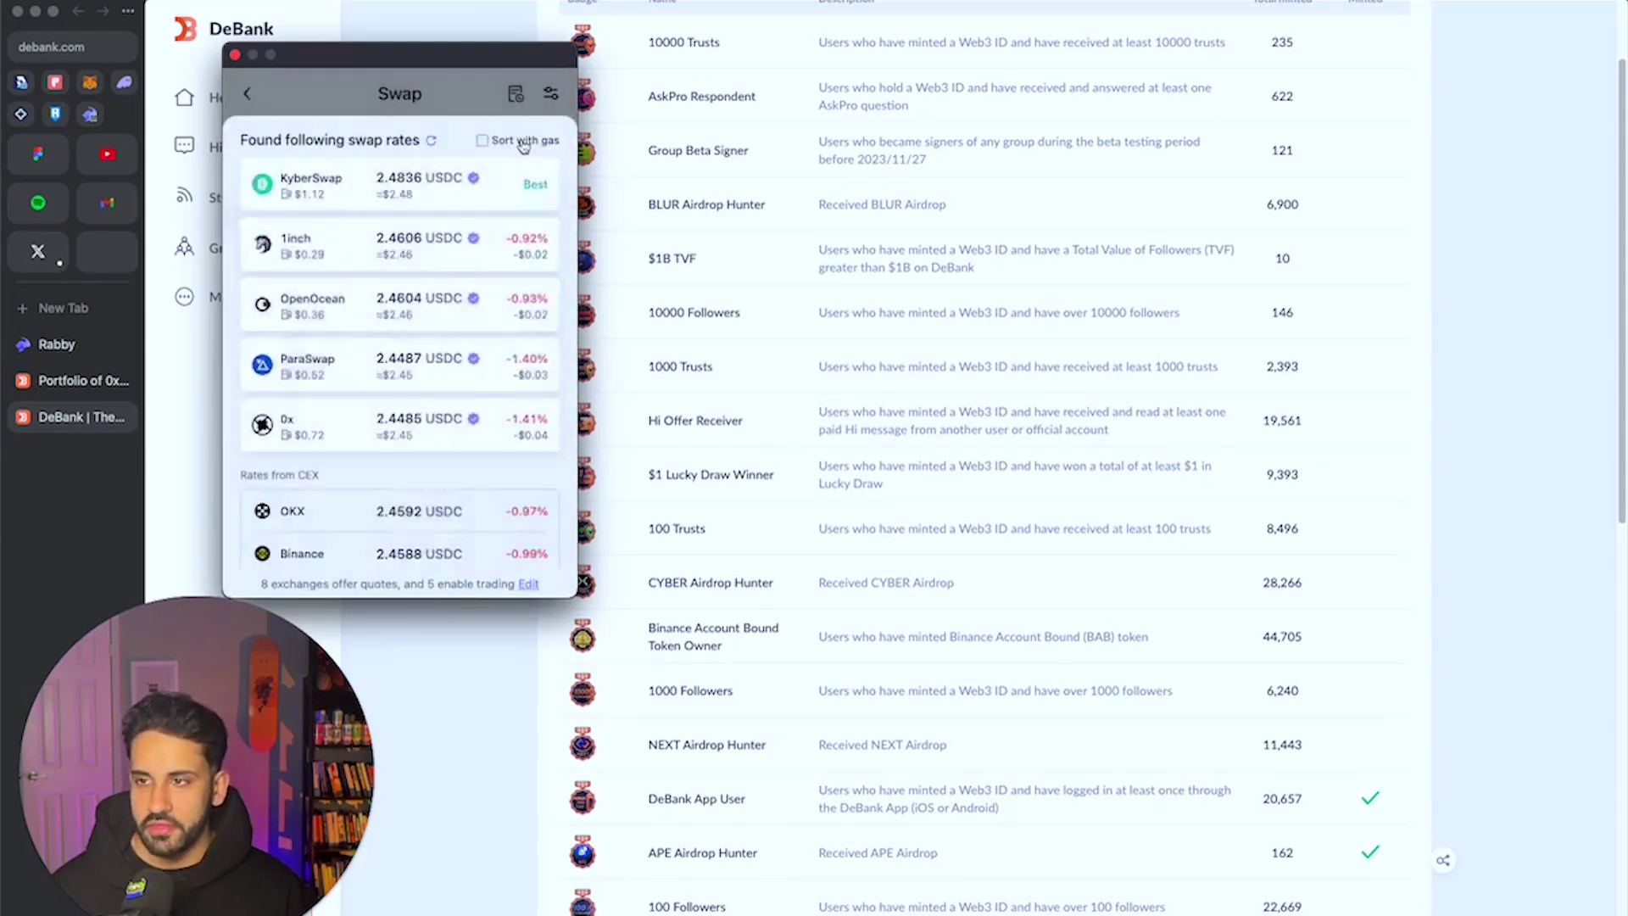
pyautogui.click(386, 181)
# - Swap 0.0010 ETH for 2.4836 USDC via KyberSwap, signing and confirming the Arbitrum transaction
pyautogui.click(400, 557)
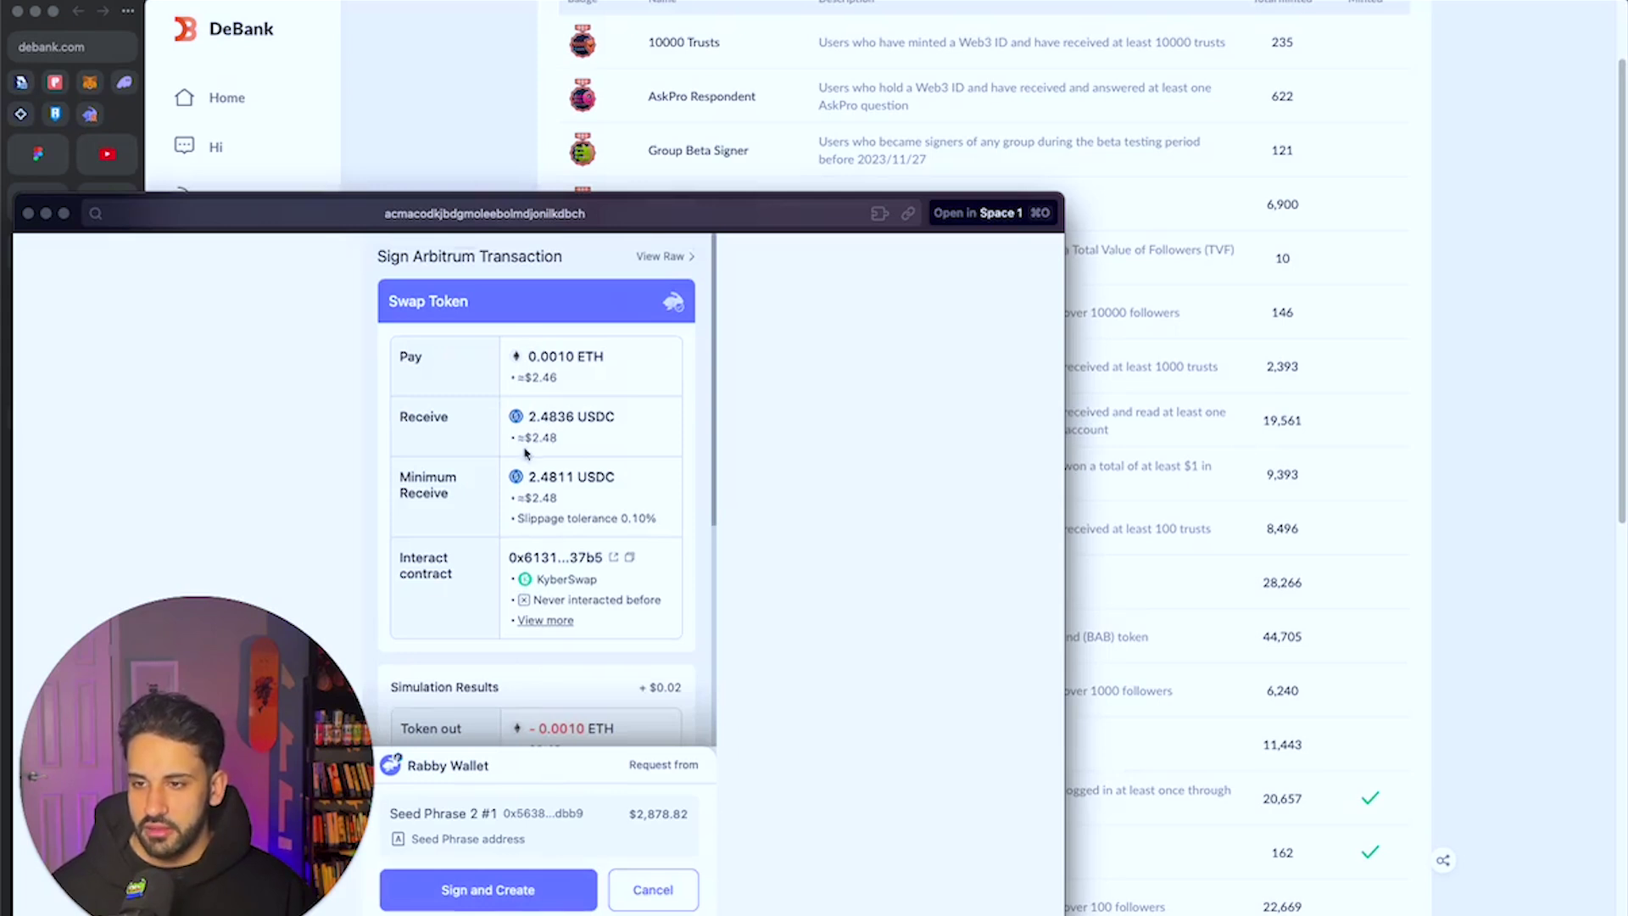
pyautogui.scroll(-3, 541, 469)
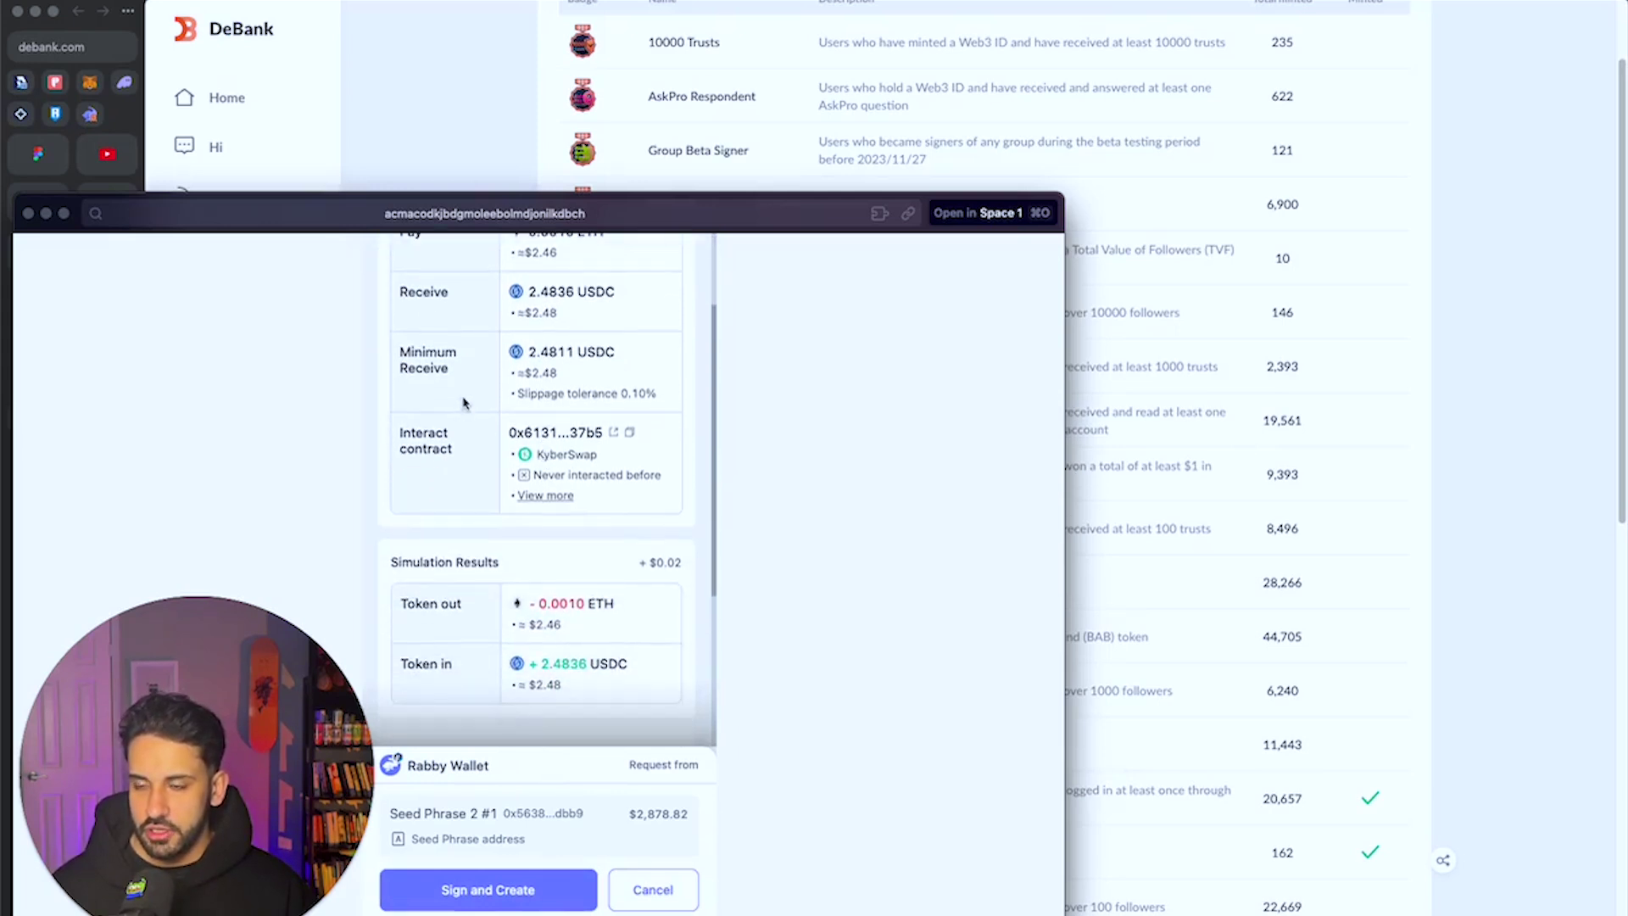
pyautogui.scroll(-5, 525, 543)
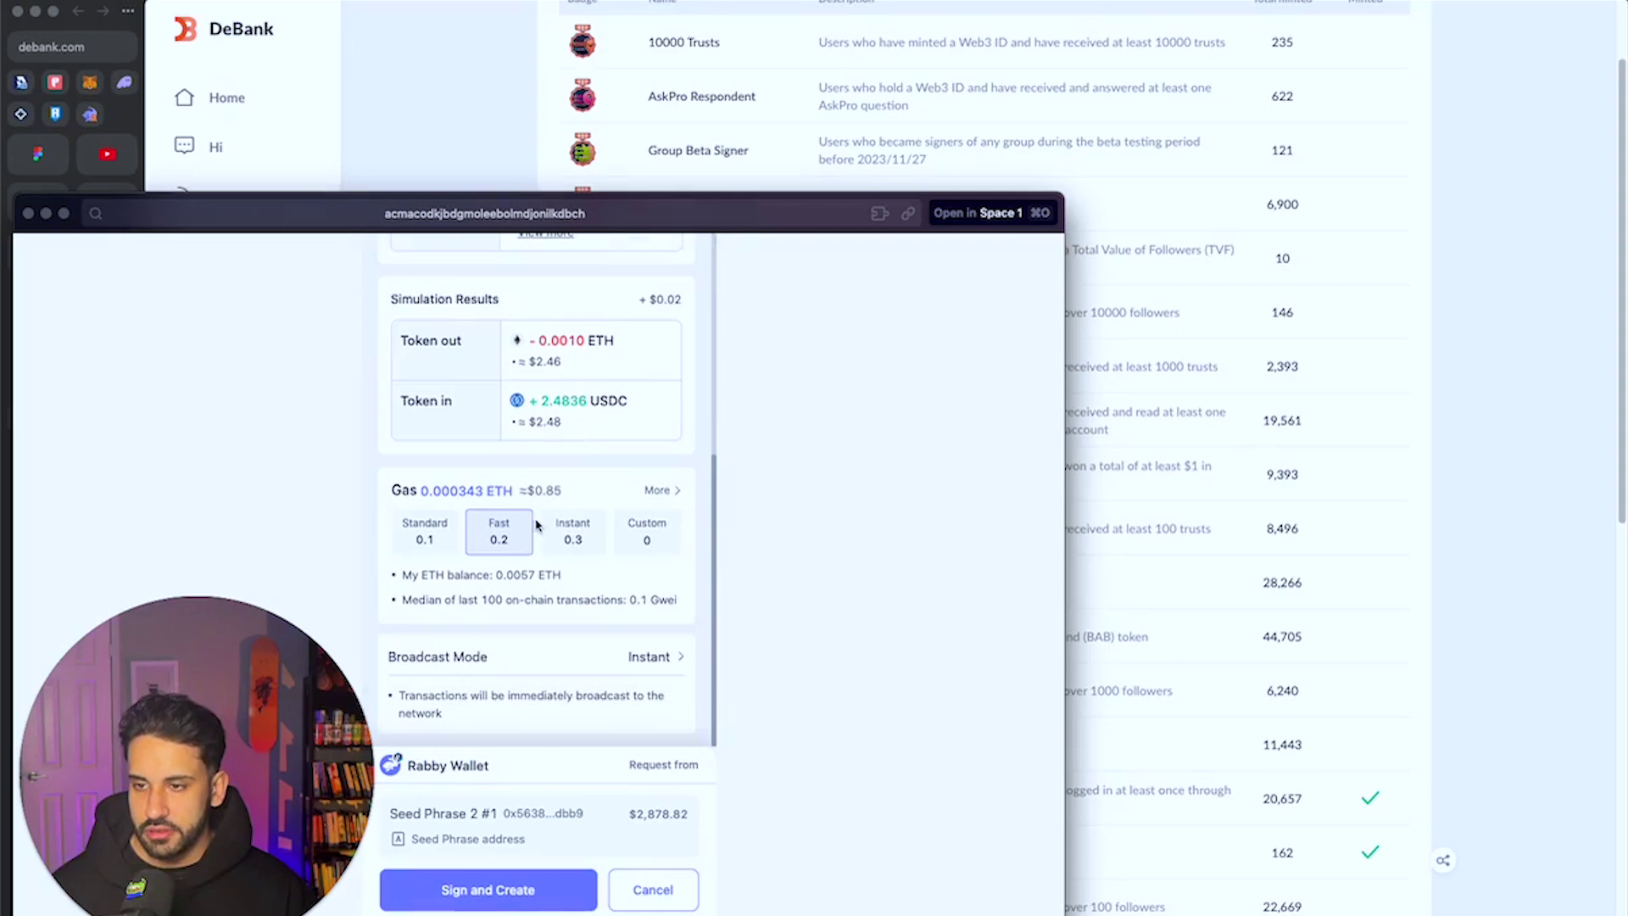
pyautogui.click(485, 906)
pyautogui.click(472, 897)
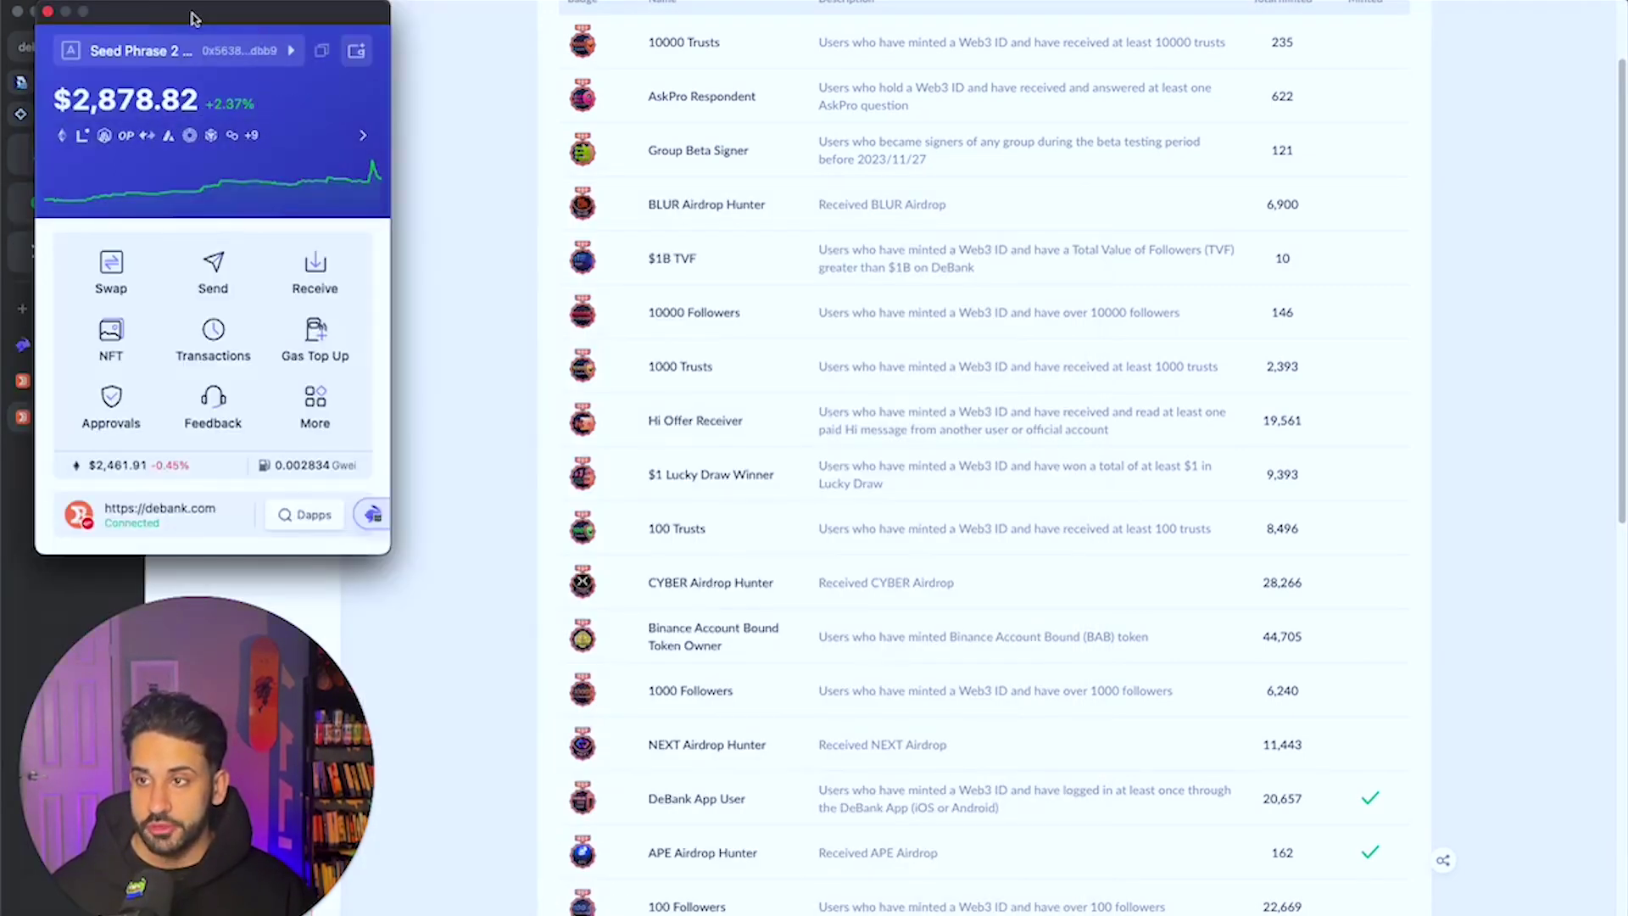
# - Claim the Rabby badge from the wallet's More features panel
pyautogui.click(683, 424)
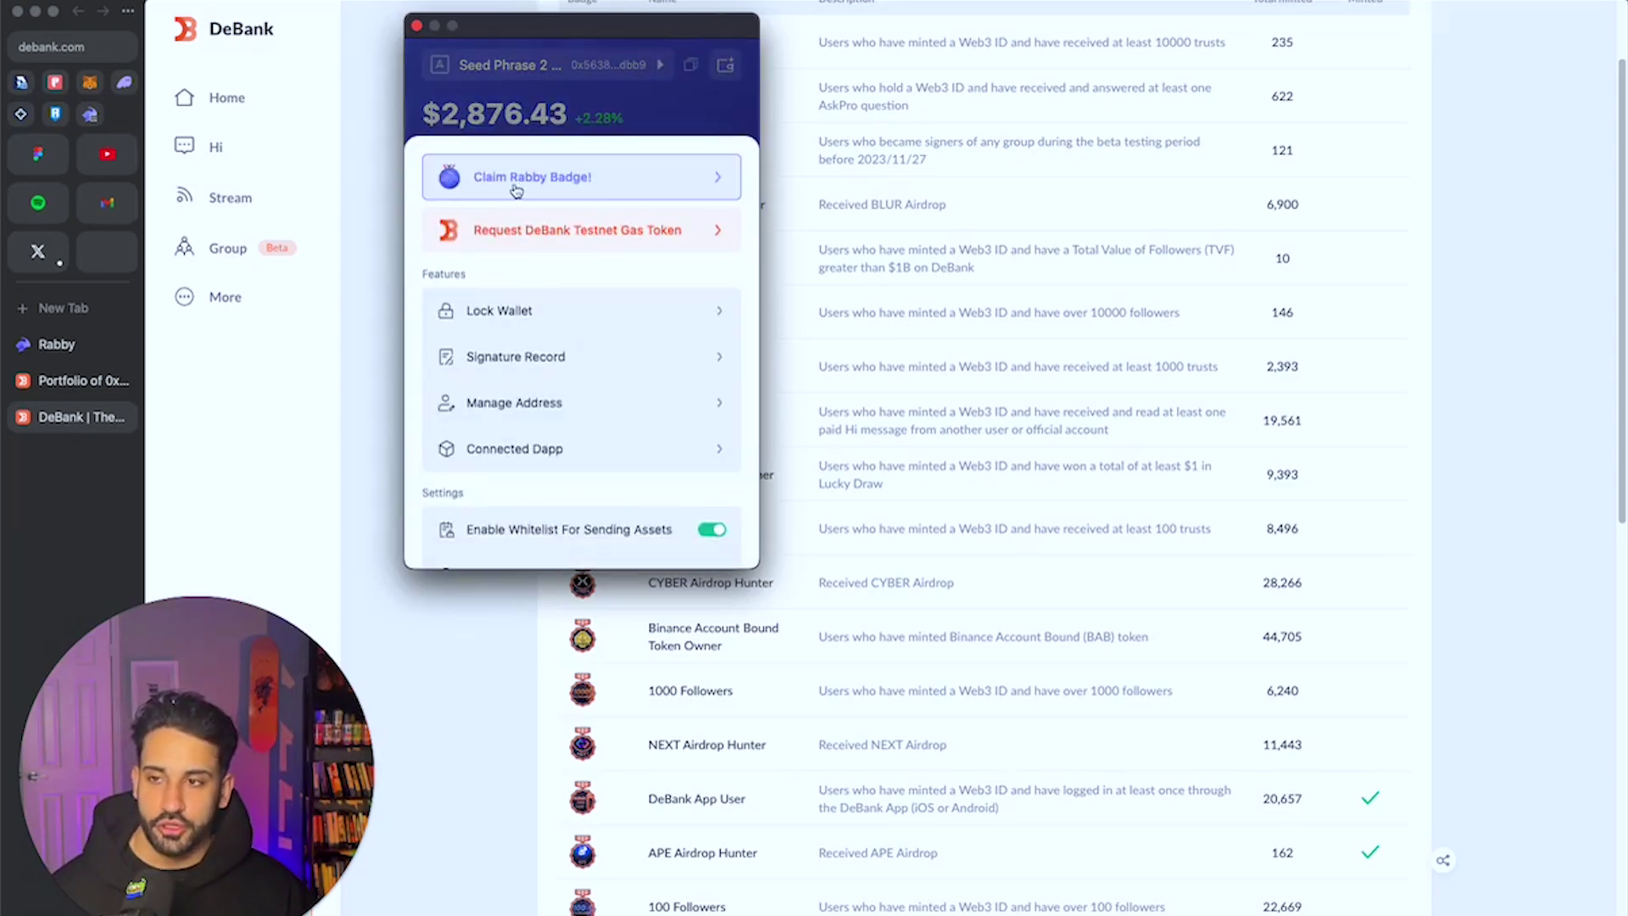
pyautogui.click(595, 129)
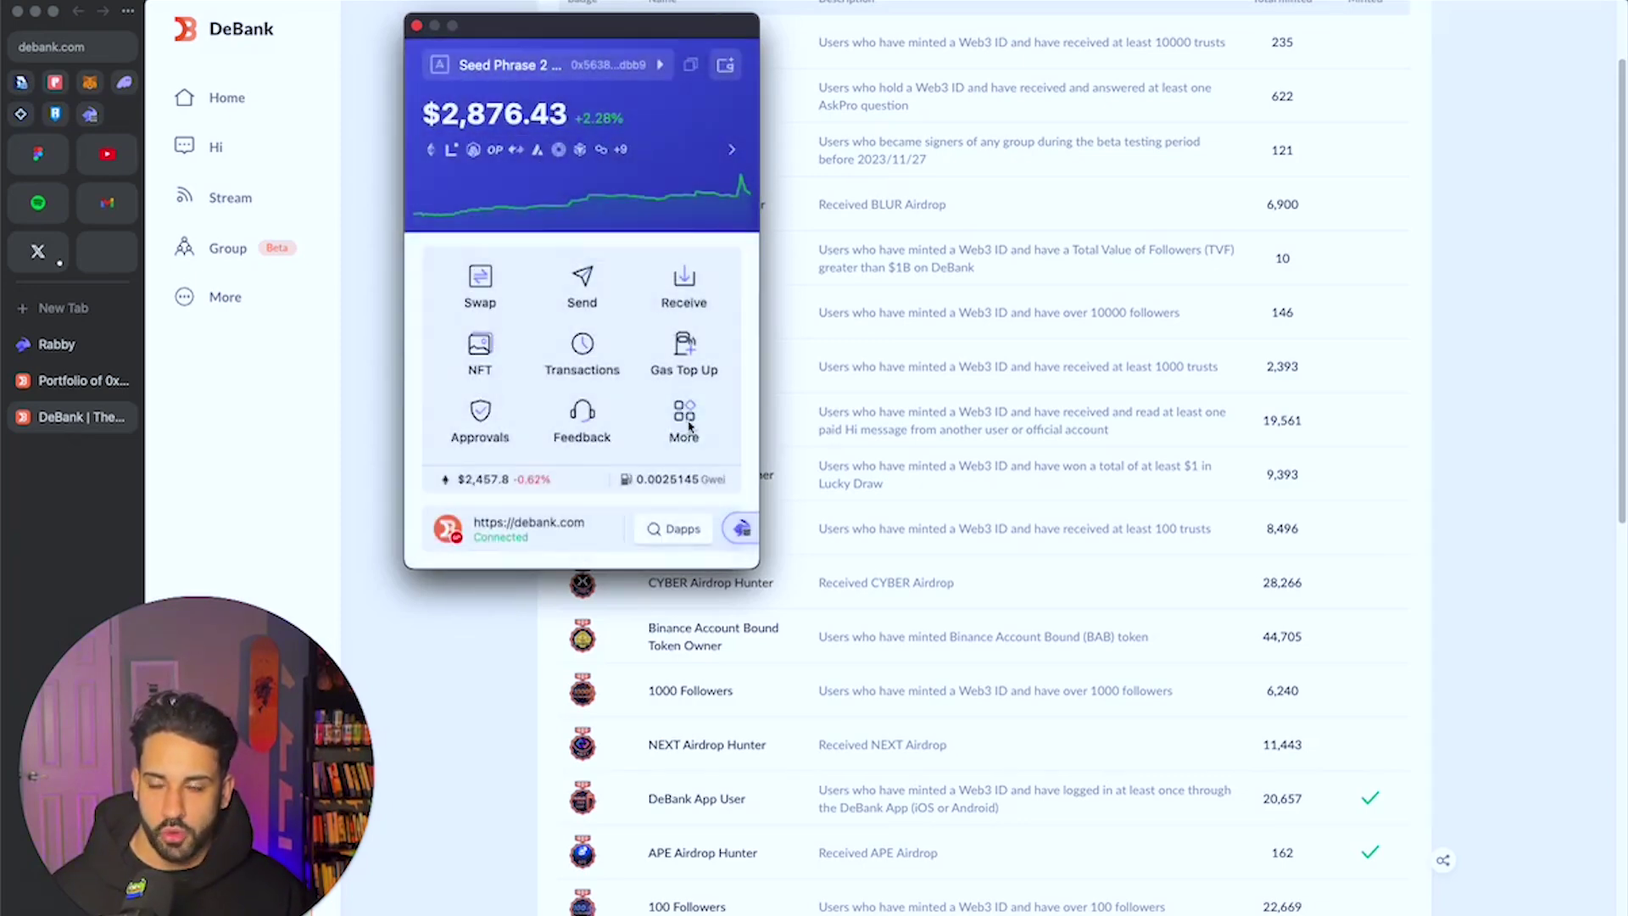
pyautogui.click(689, 427)
pyautogui.click(624, 171)
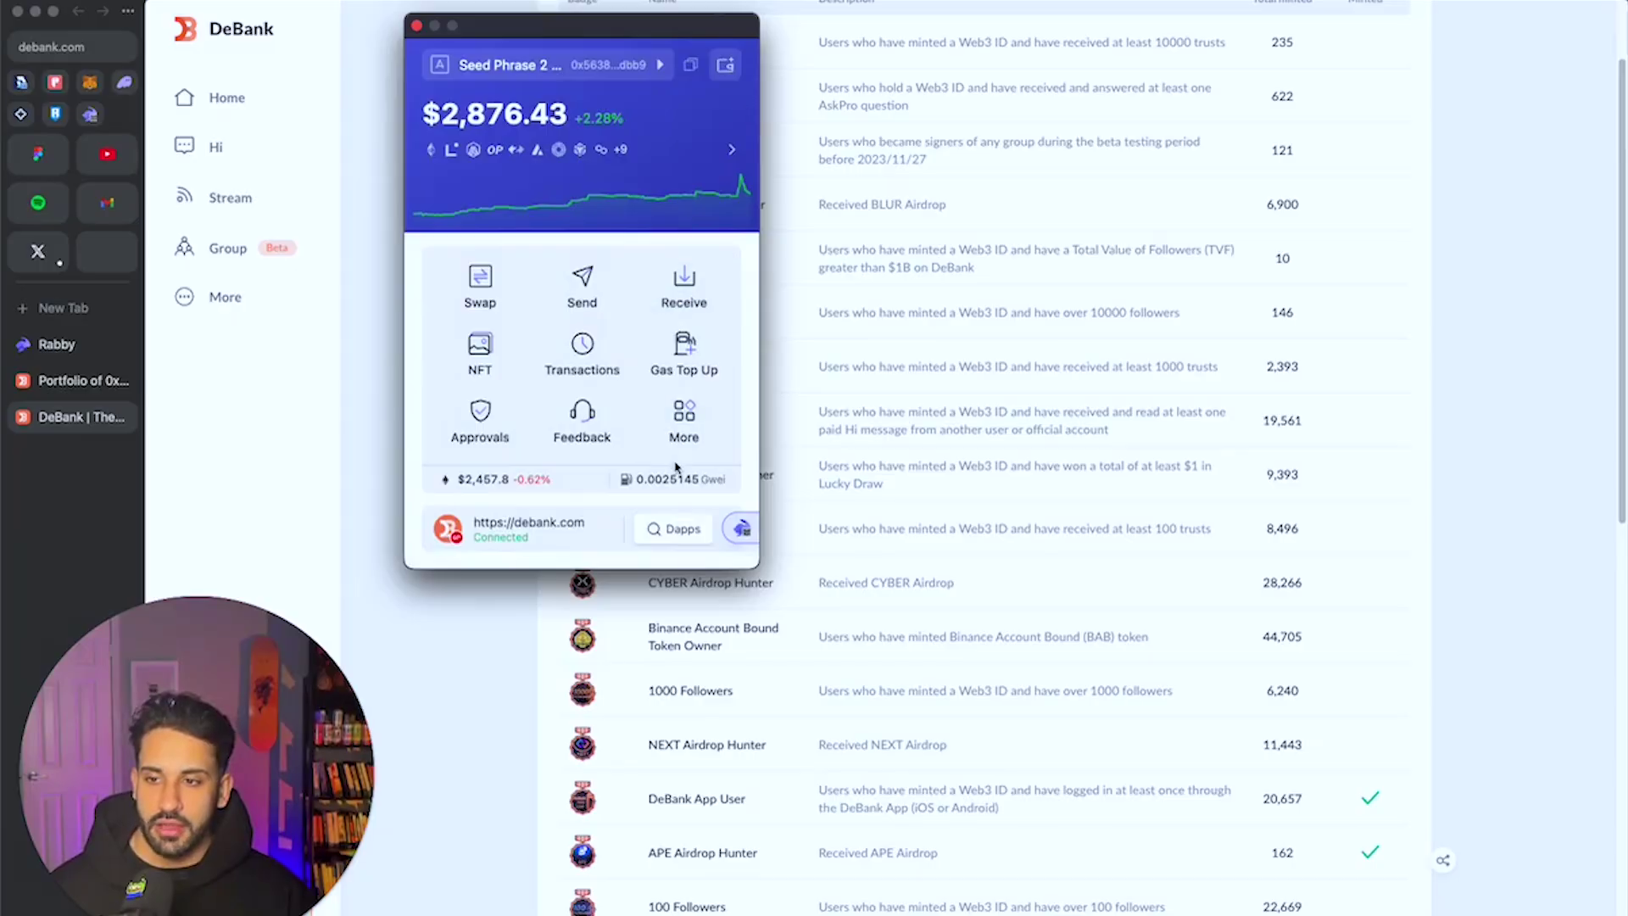
# - Request the daily DeBank testnet gas token and close its page
pyautogui.click(680, 437)
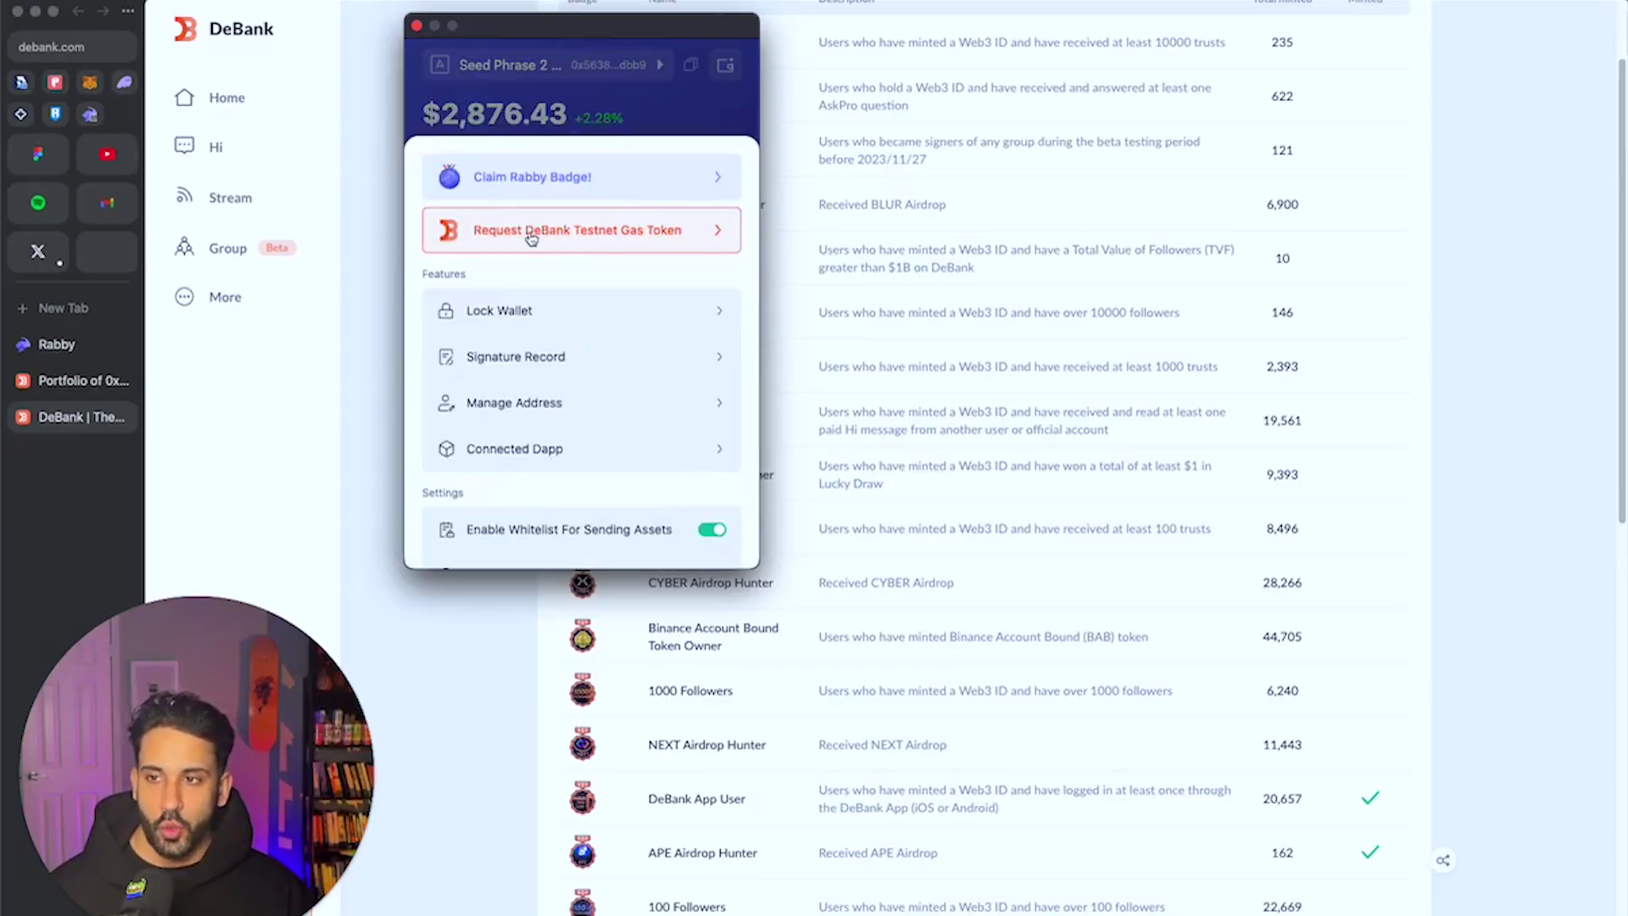
pyautogui.click(610, 241)
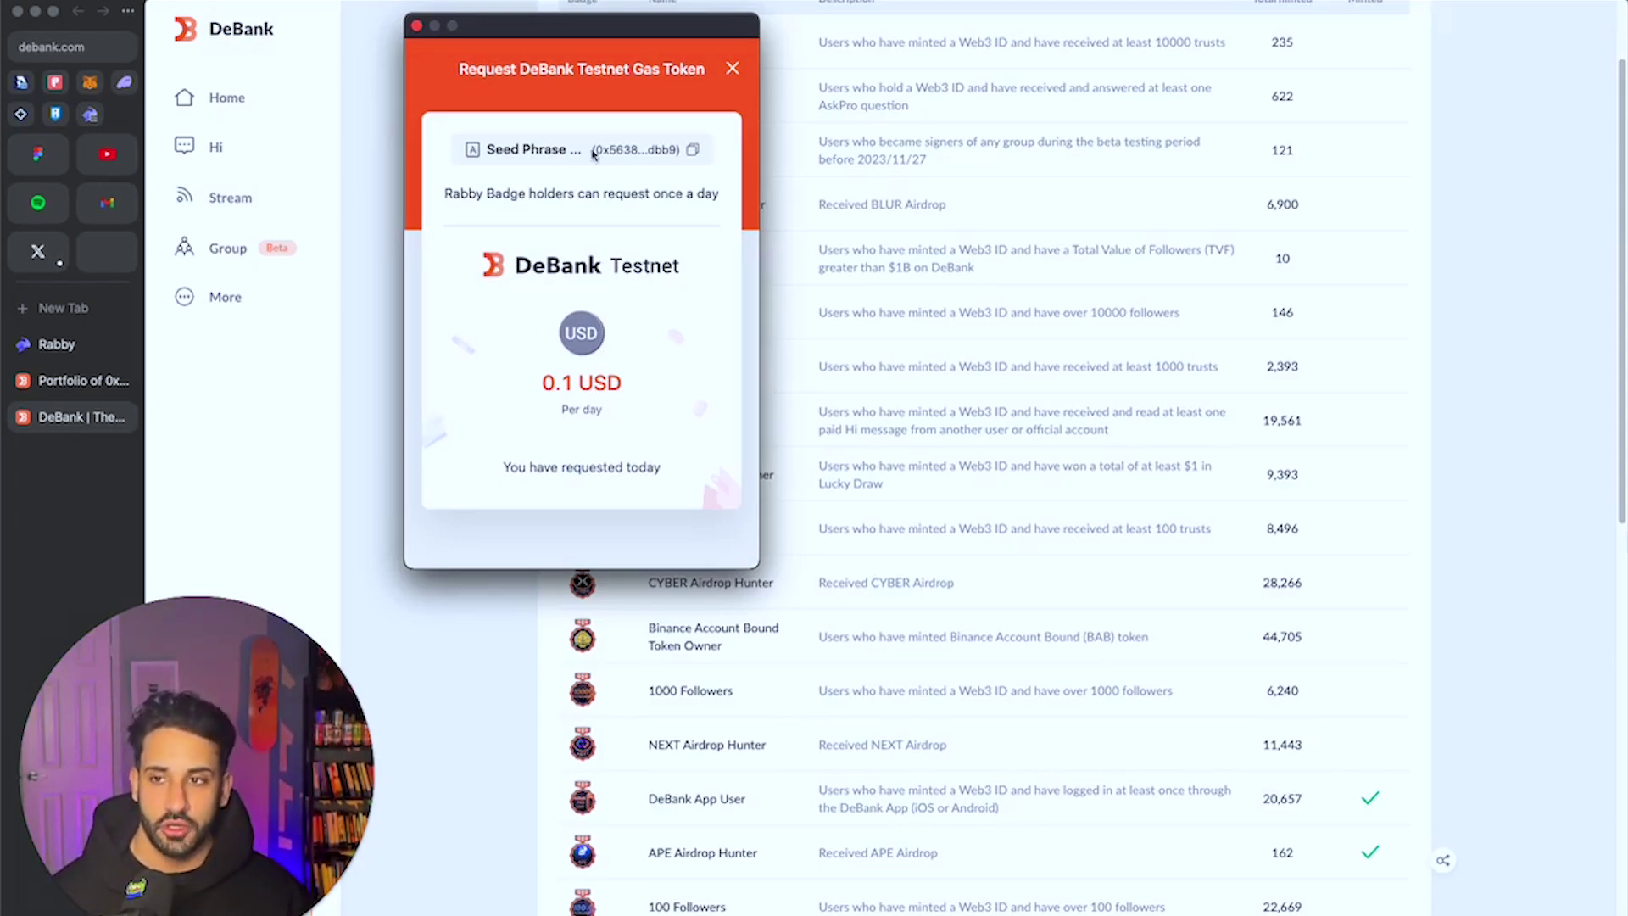
pyautogui.click(731, 69)
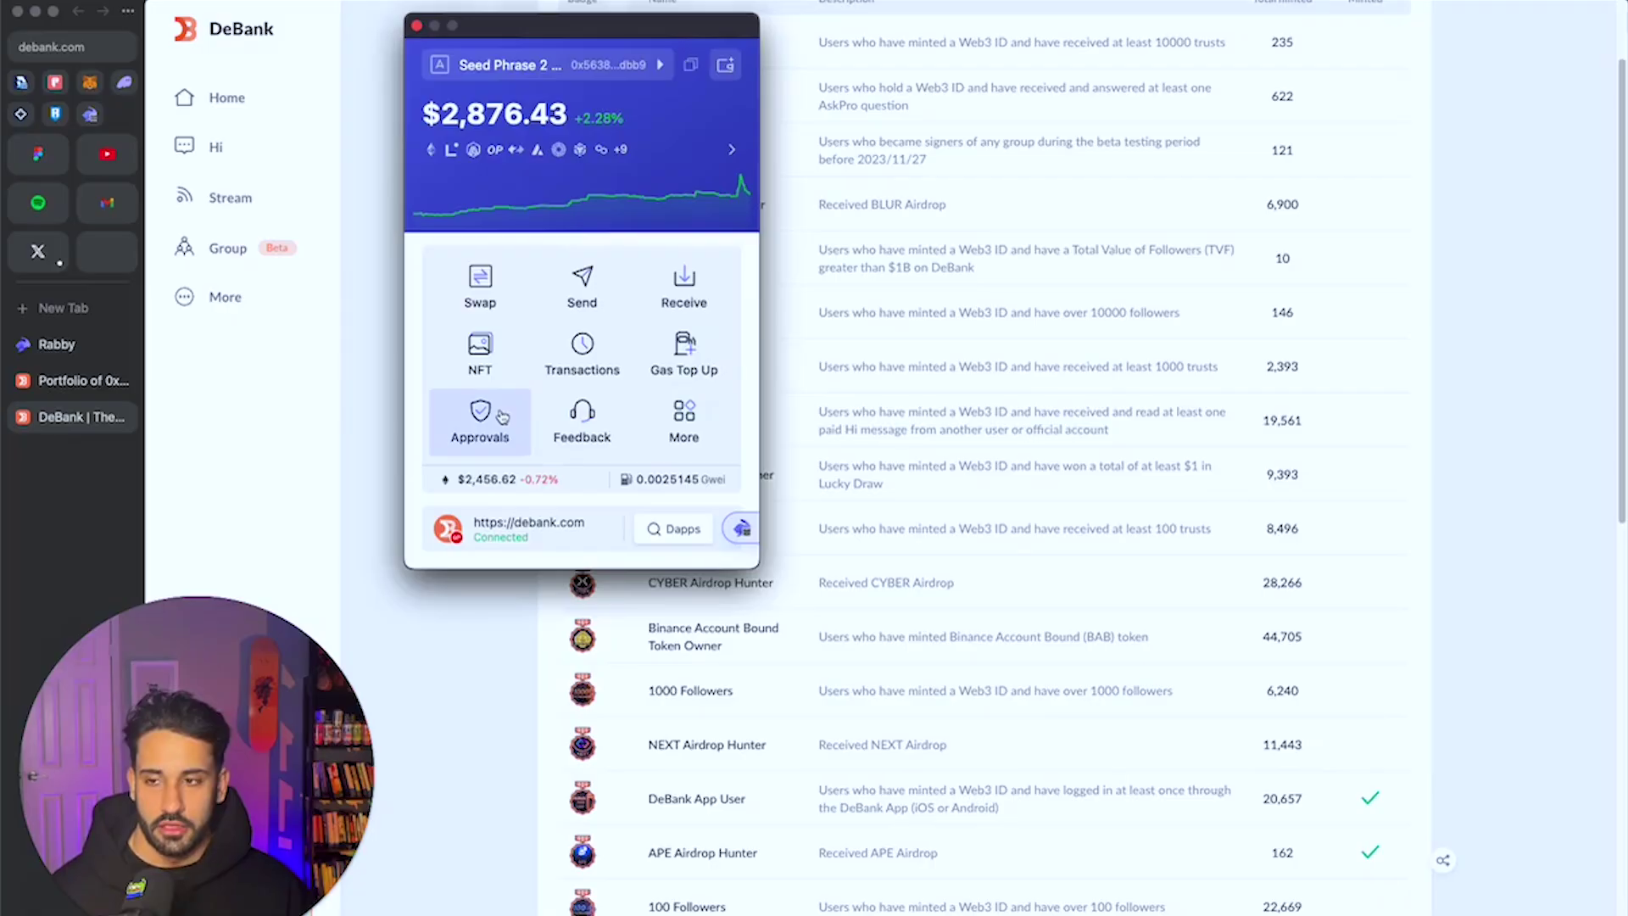
# - Review token approvals in Rabby, viewing them by asset and then by contract
pyautogui.click(490, 423)
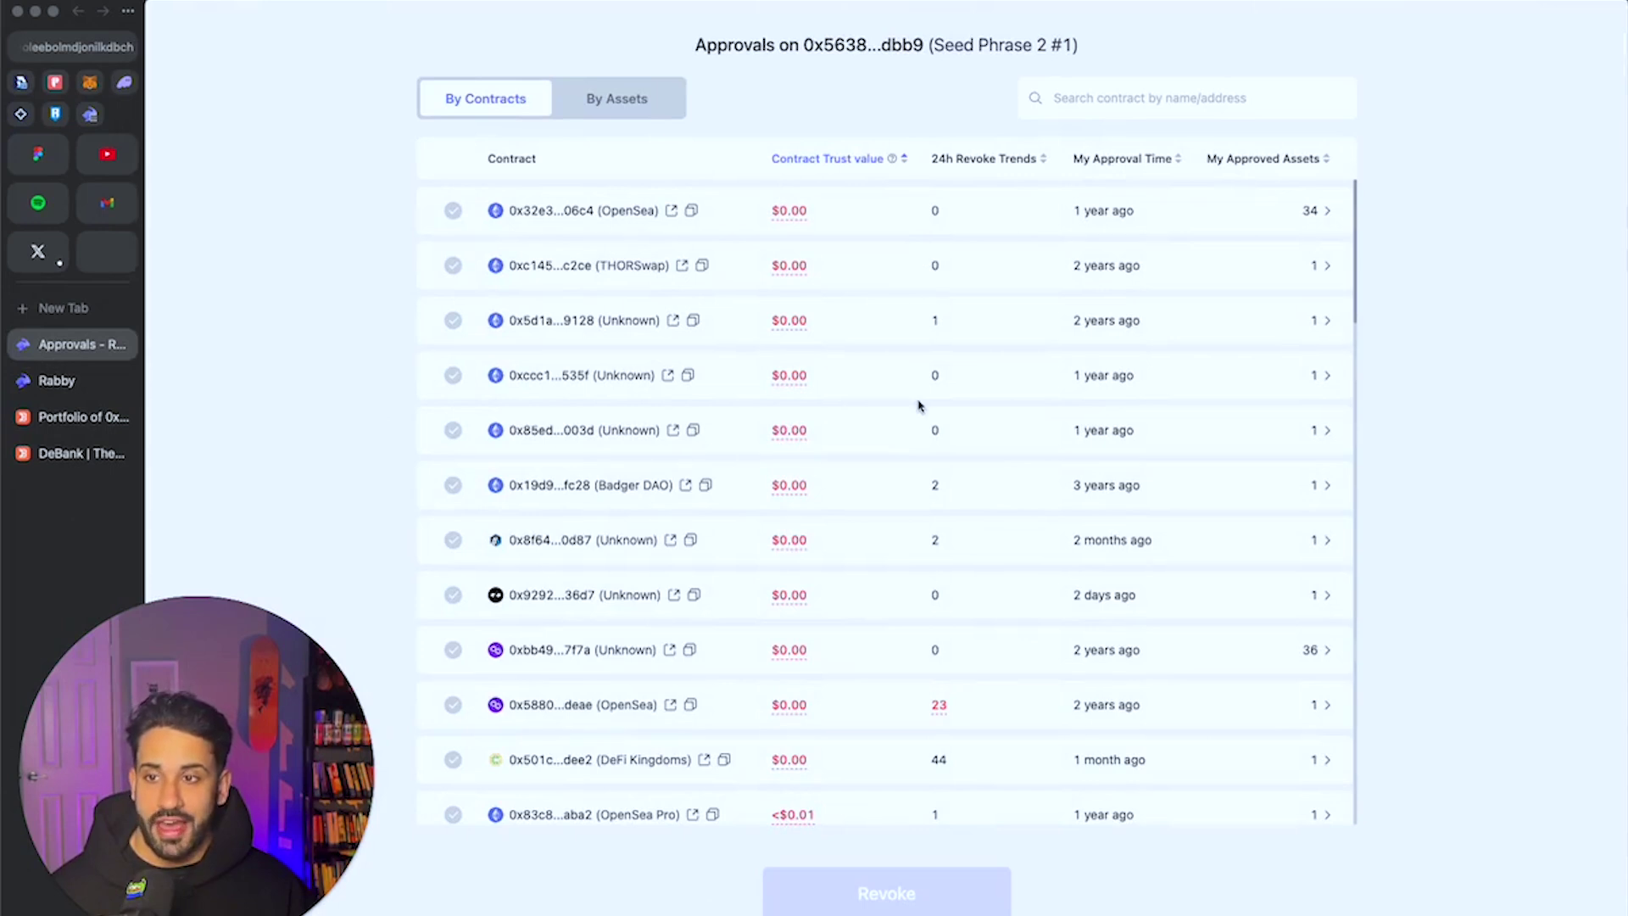
pyautogui.scroll(-1, 781, 298)
pyautogui.scroll(1, 763, 280)
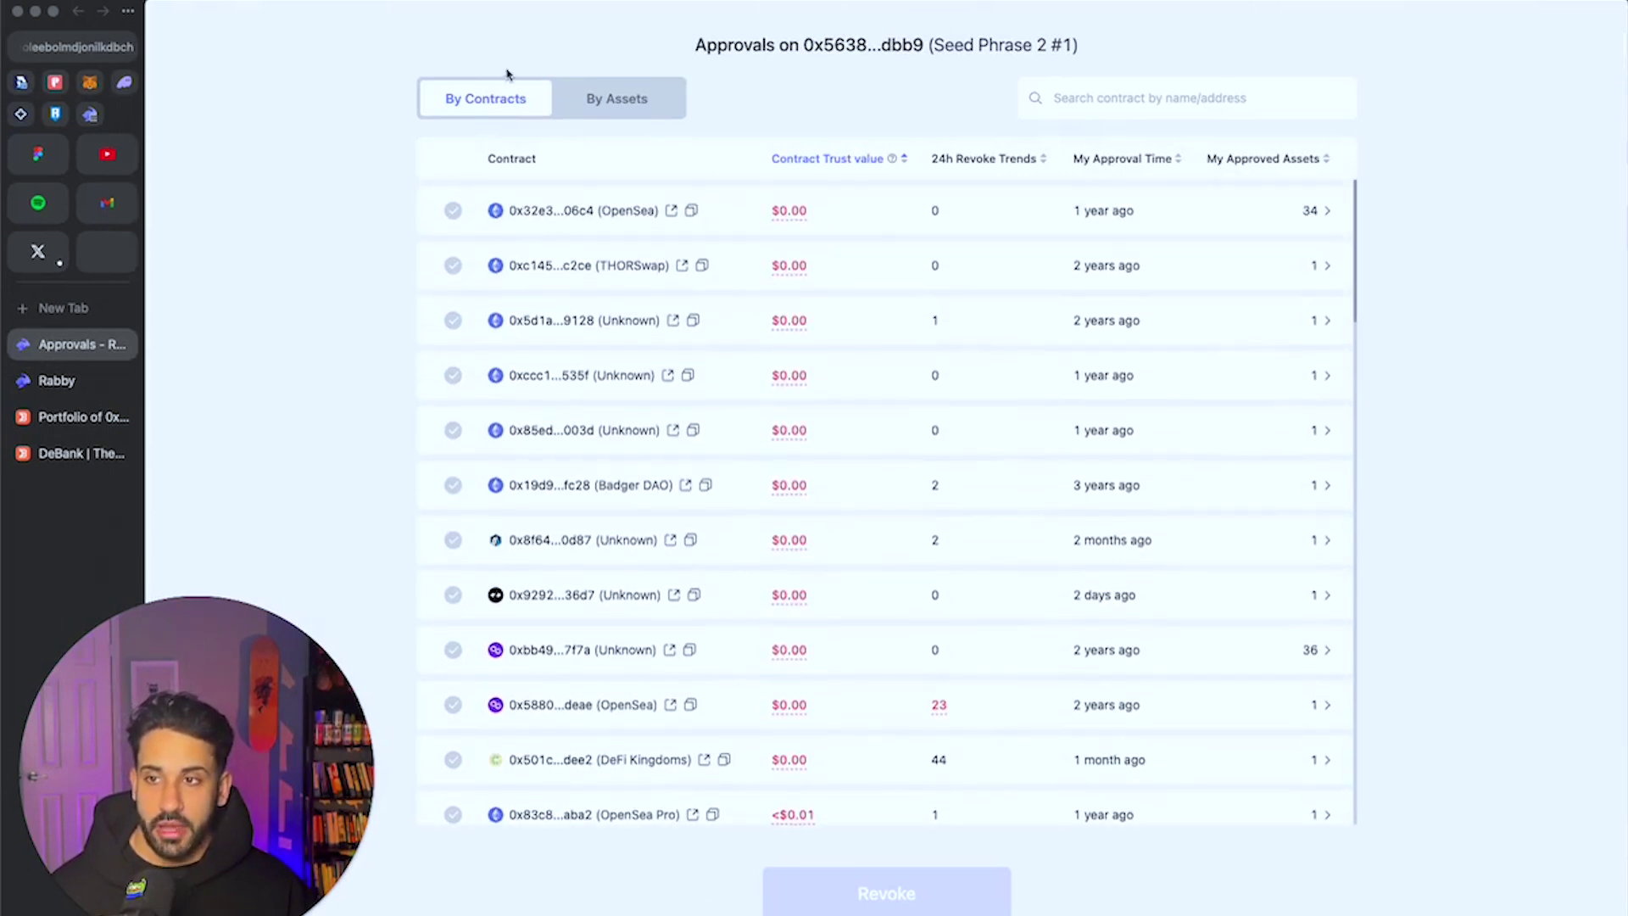
pyautogui.click(607, 101)
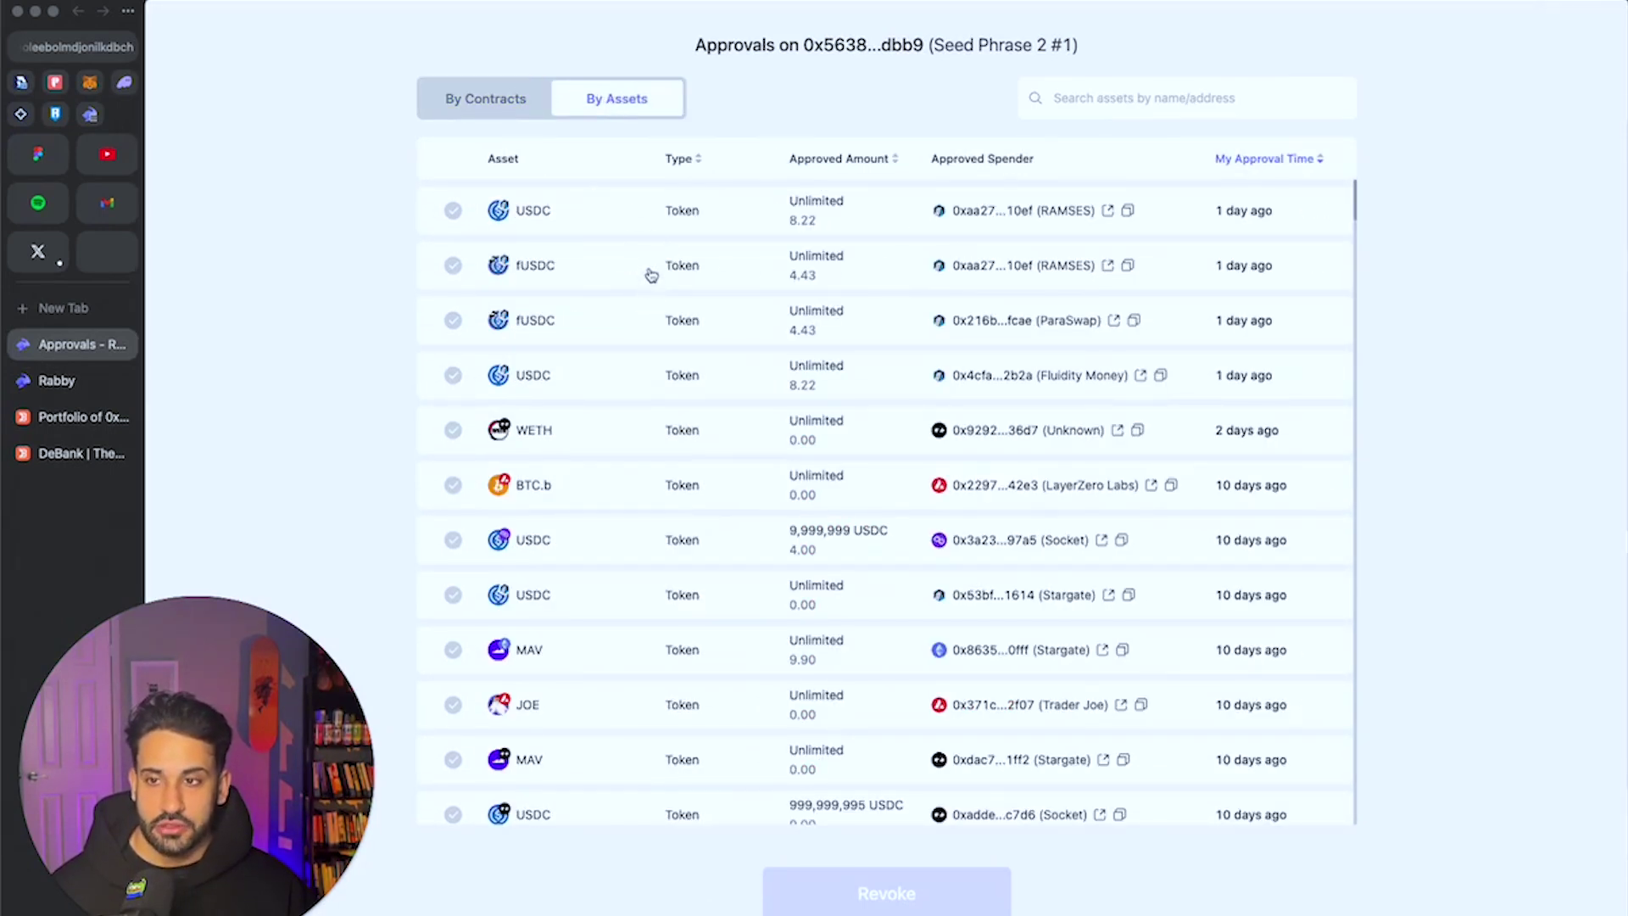
pyautogui.scroll(-8, 649, 267)
pyautogui.scroll(8, 644, 257)
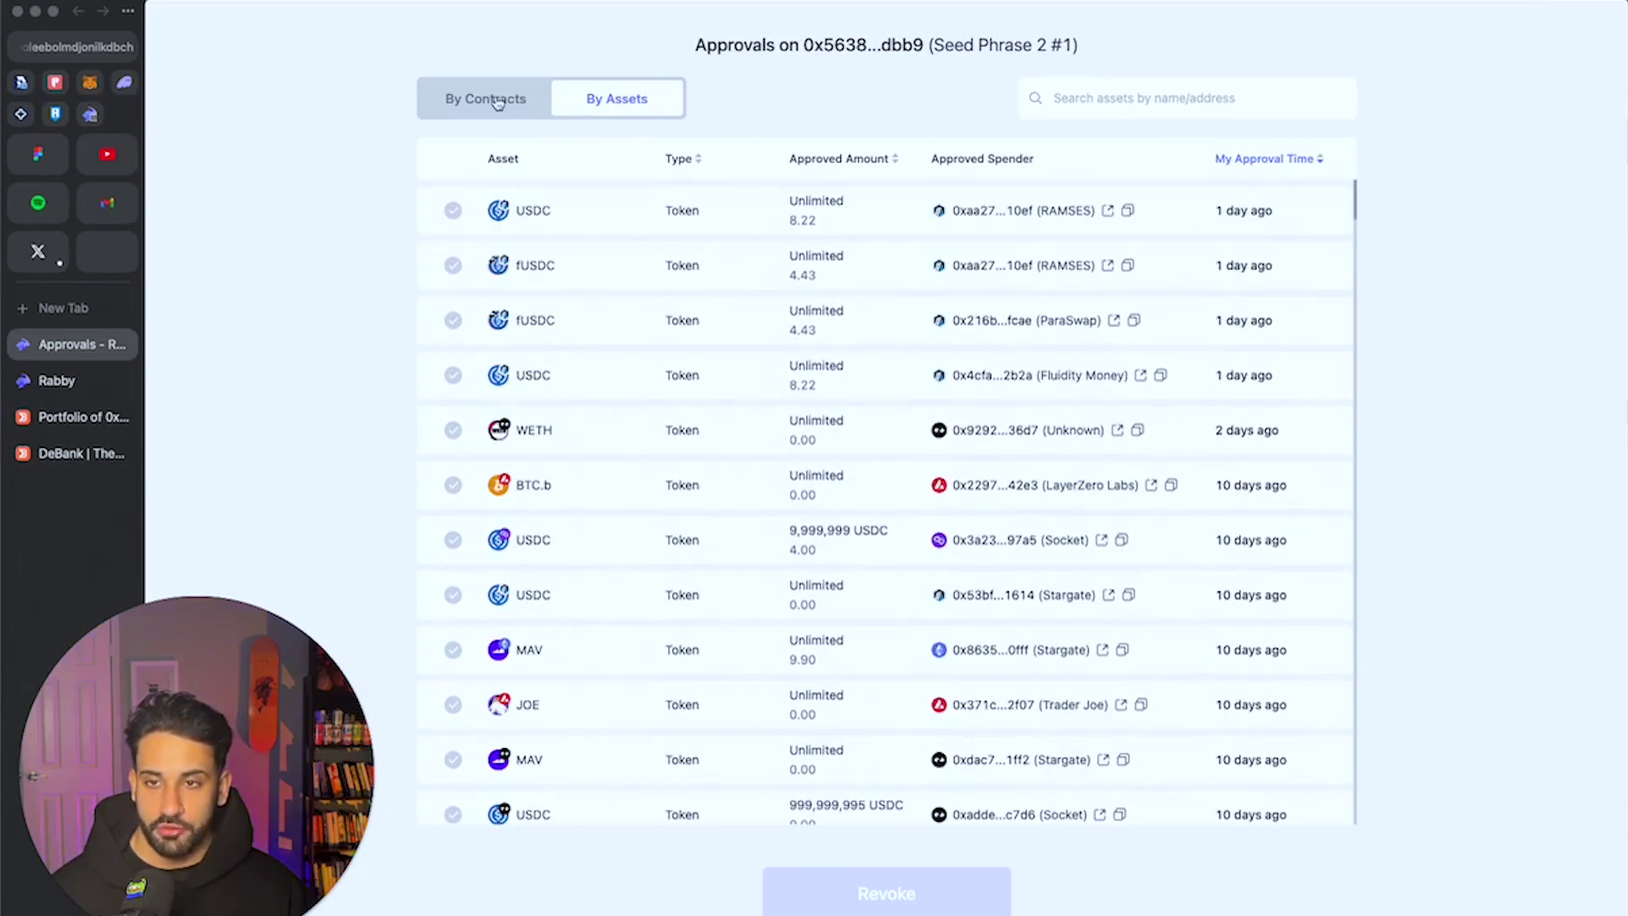
pyautogui.click(497, 102)
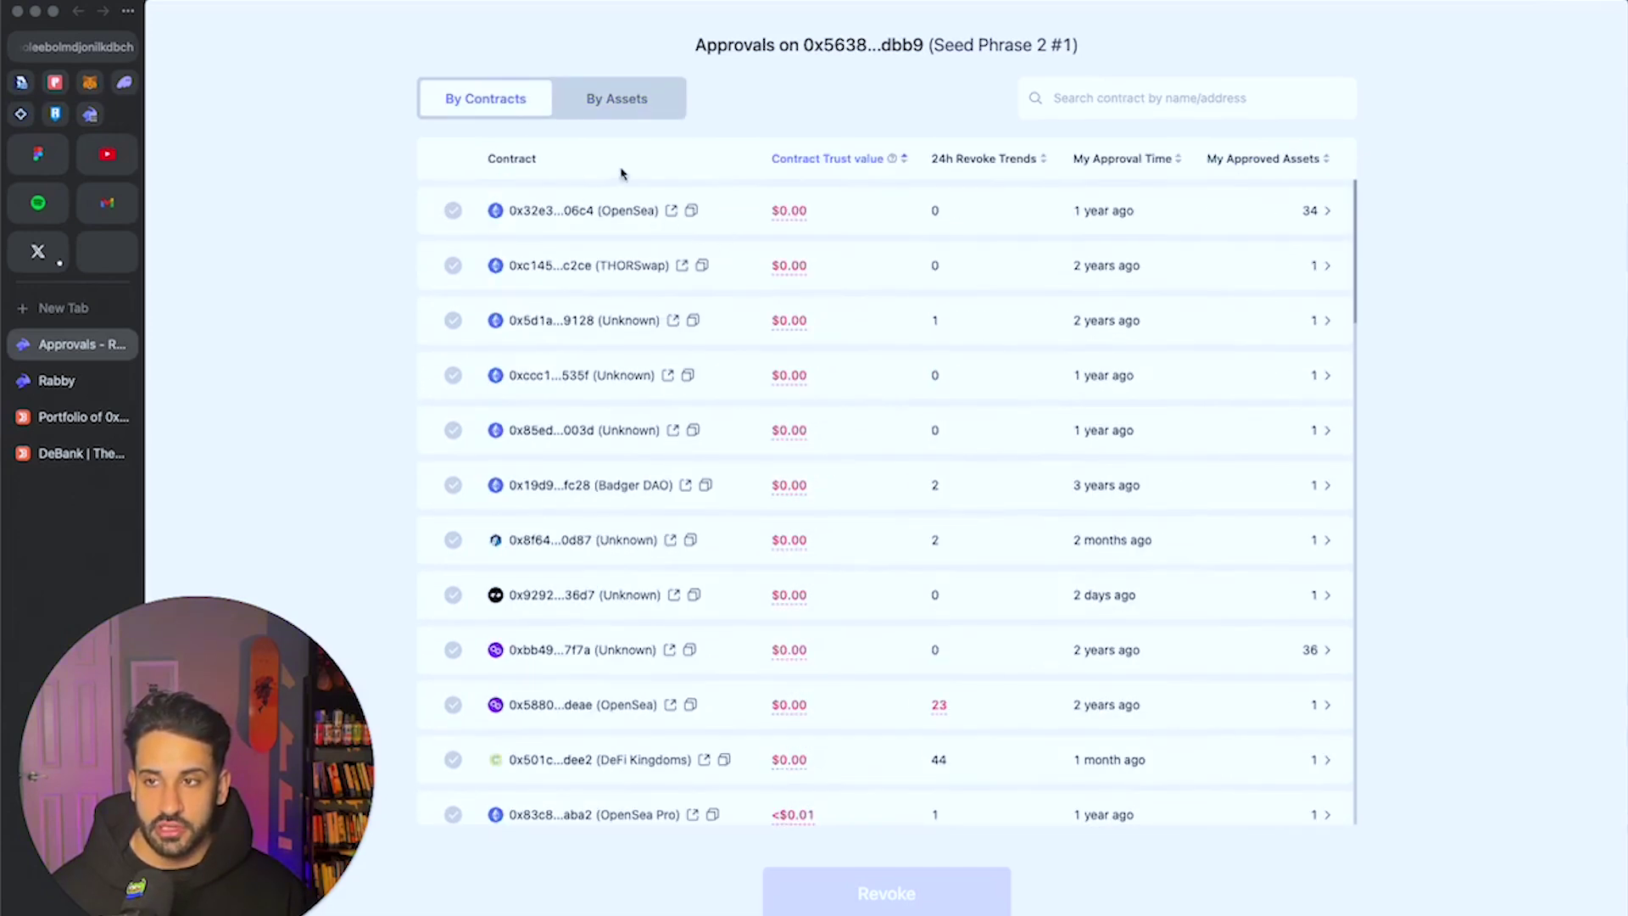
pyautogui.scroll(-3, 779, 314)
pyautogui.scroll(3, 776, 311)
# - Revoke the OpenSea 0x5880 contract's EVOL Content approval, then sign and confirm the Polygon transaction
pyautogui.click(737, 712)
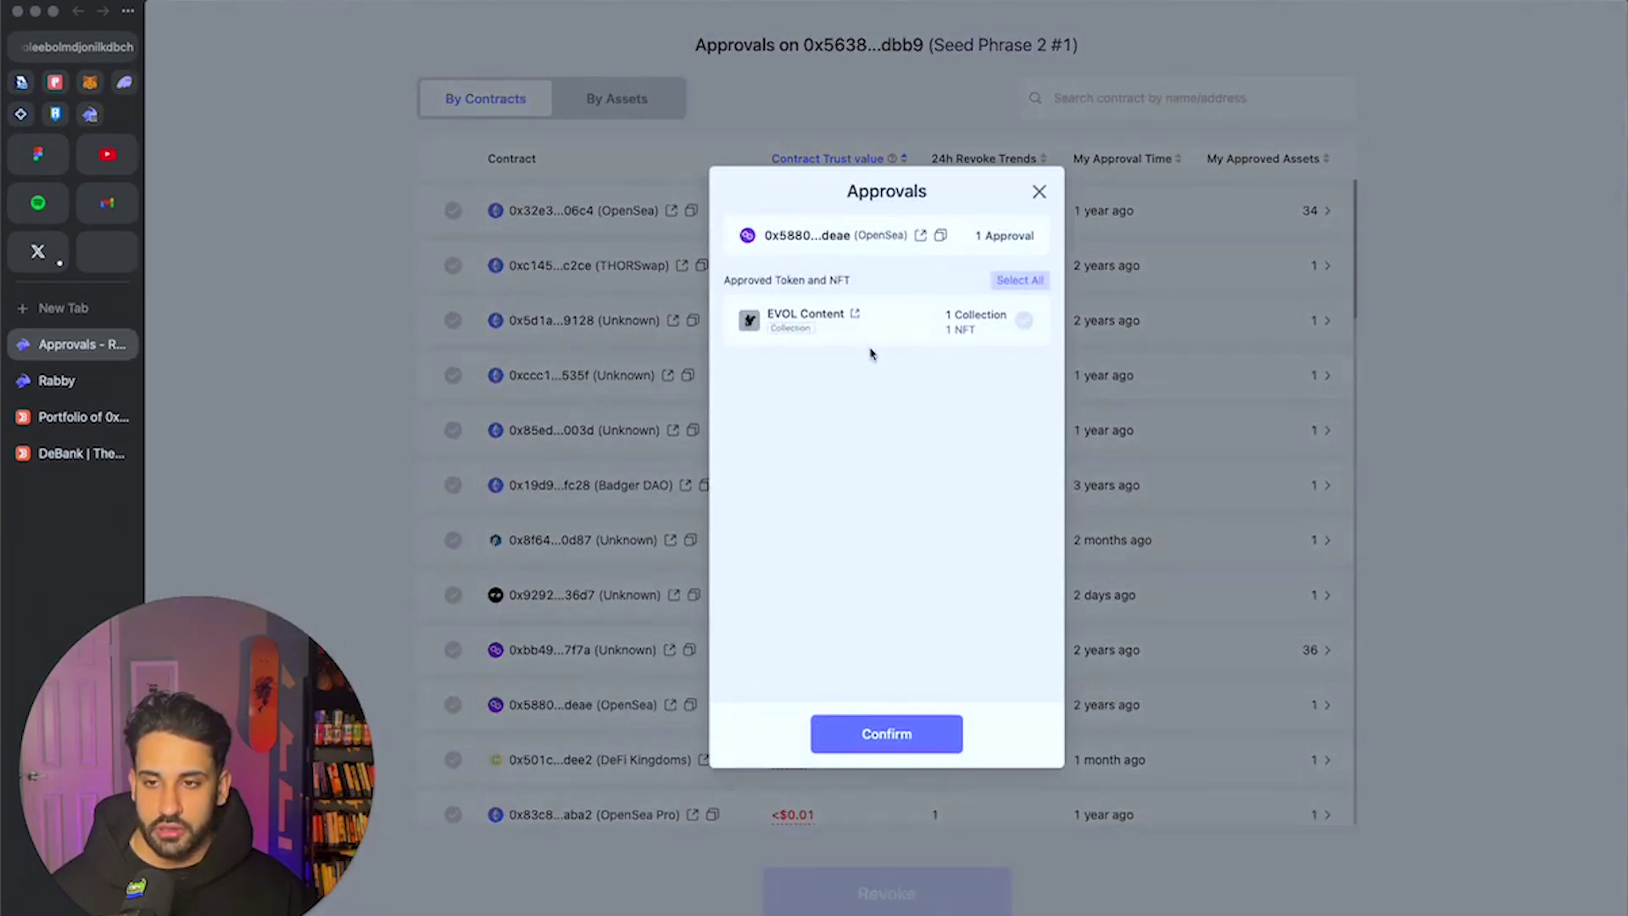
pyautogui.click(887, 740)
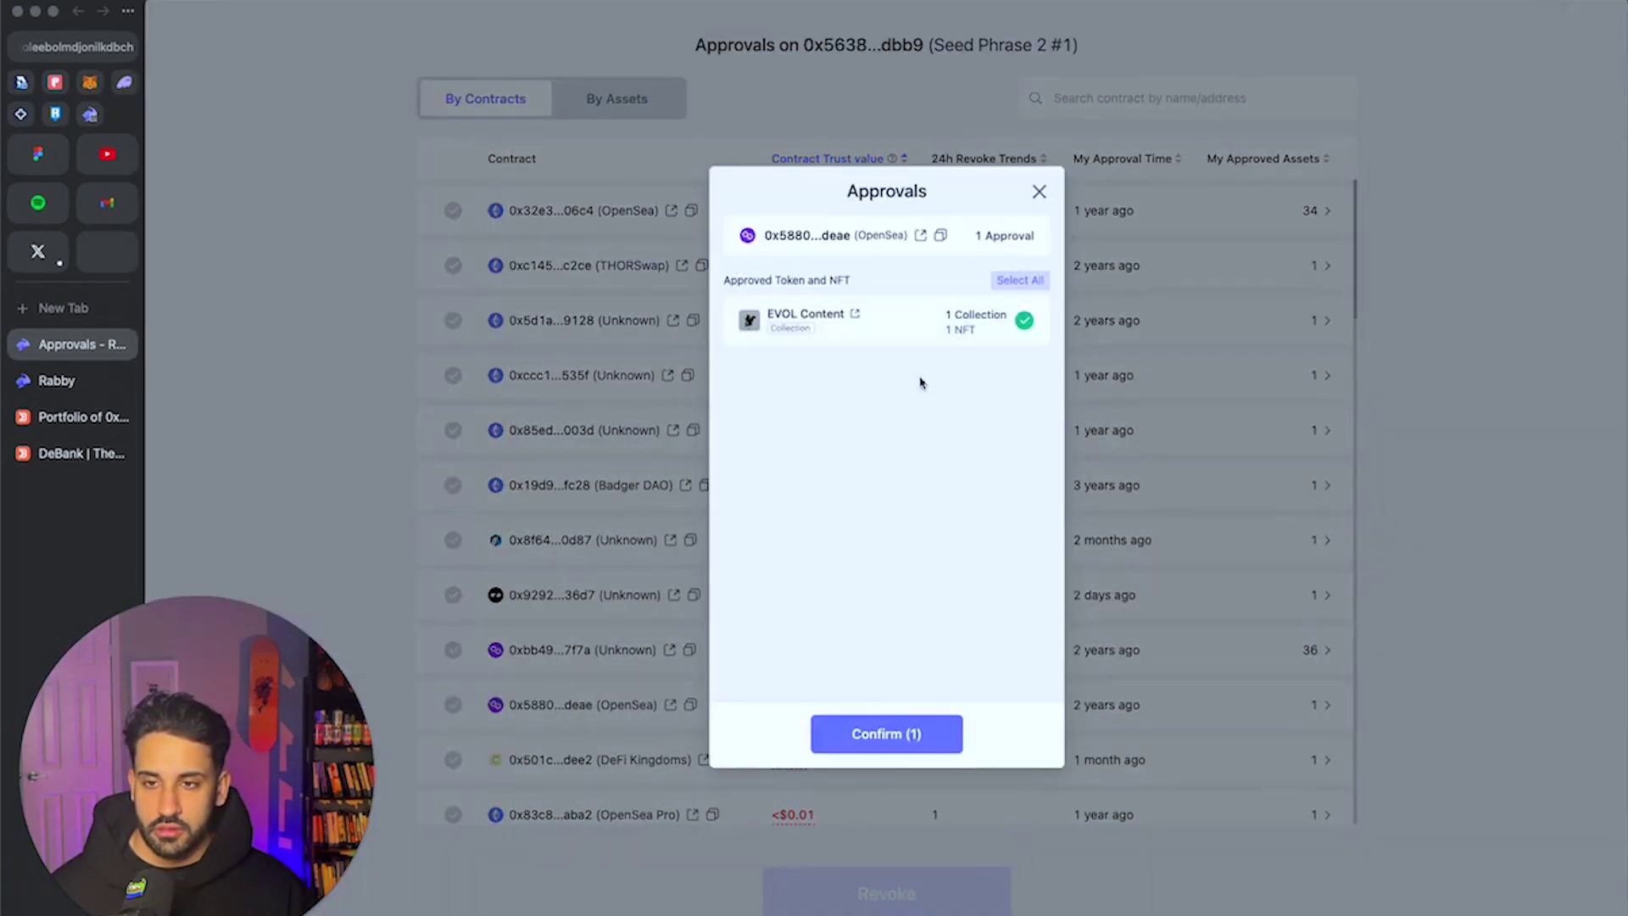
pyautogui.click(883, 731)
pyautogui.click(886, 889)
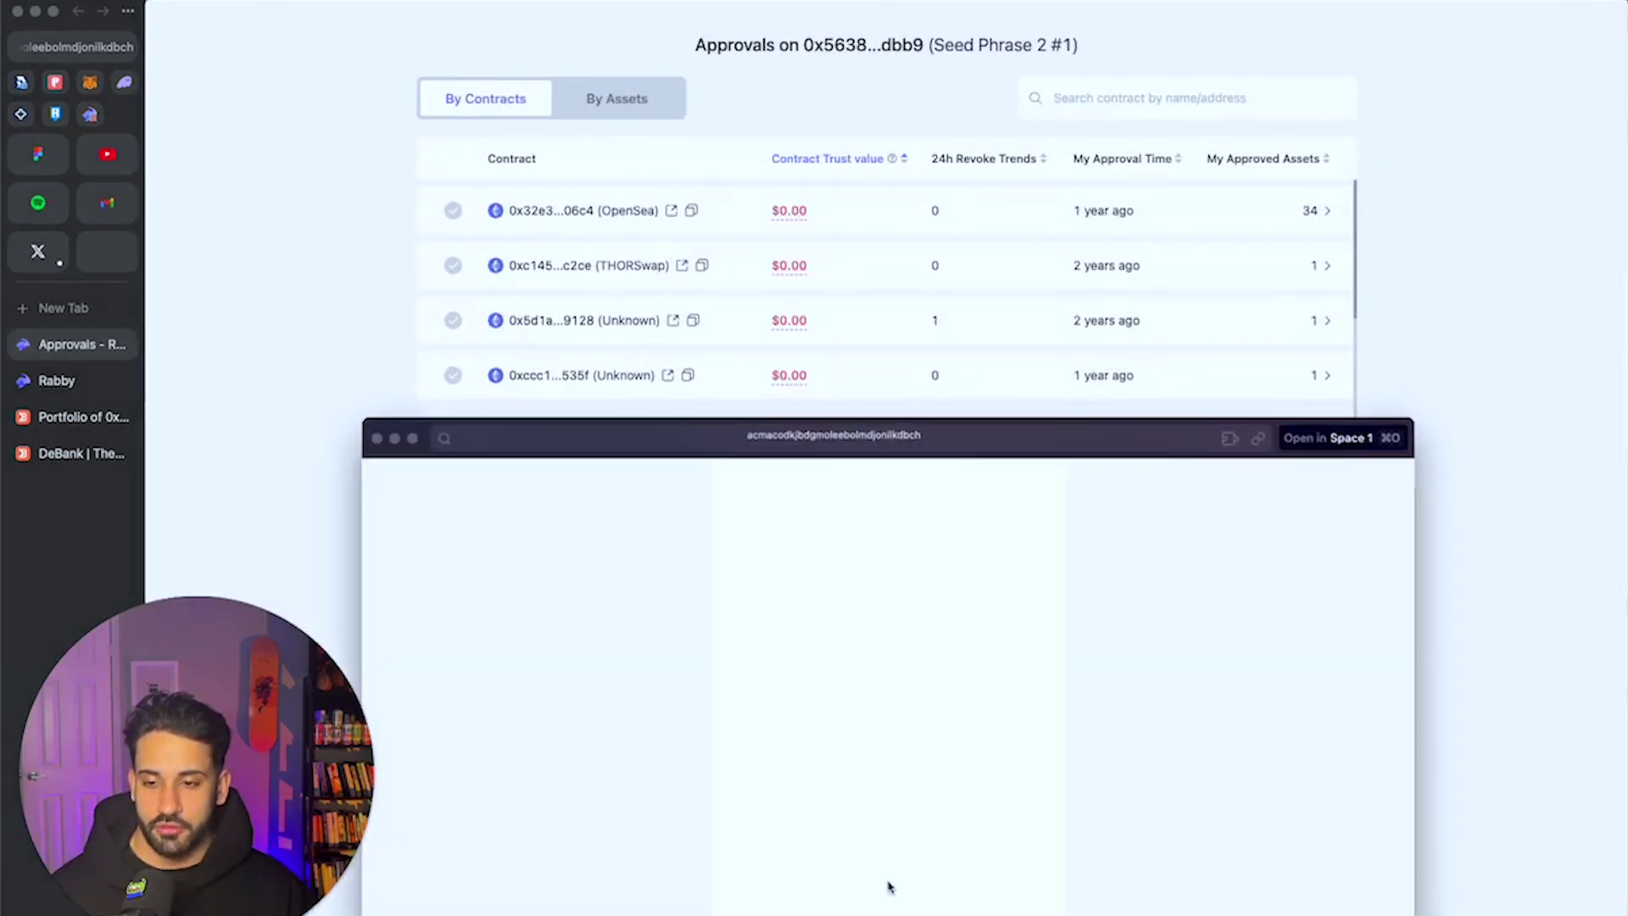
pyautogui.moveTo(865, 438); pyautogui.dragTo(865, 154)
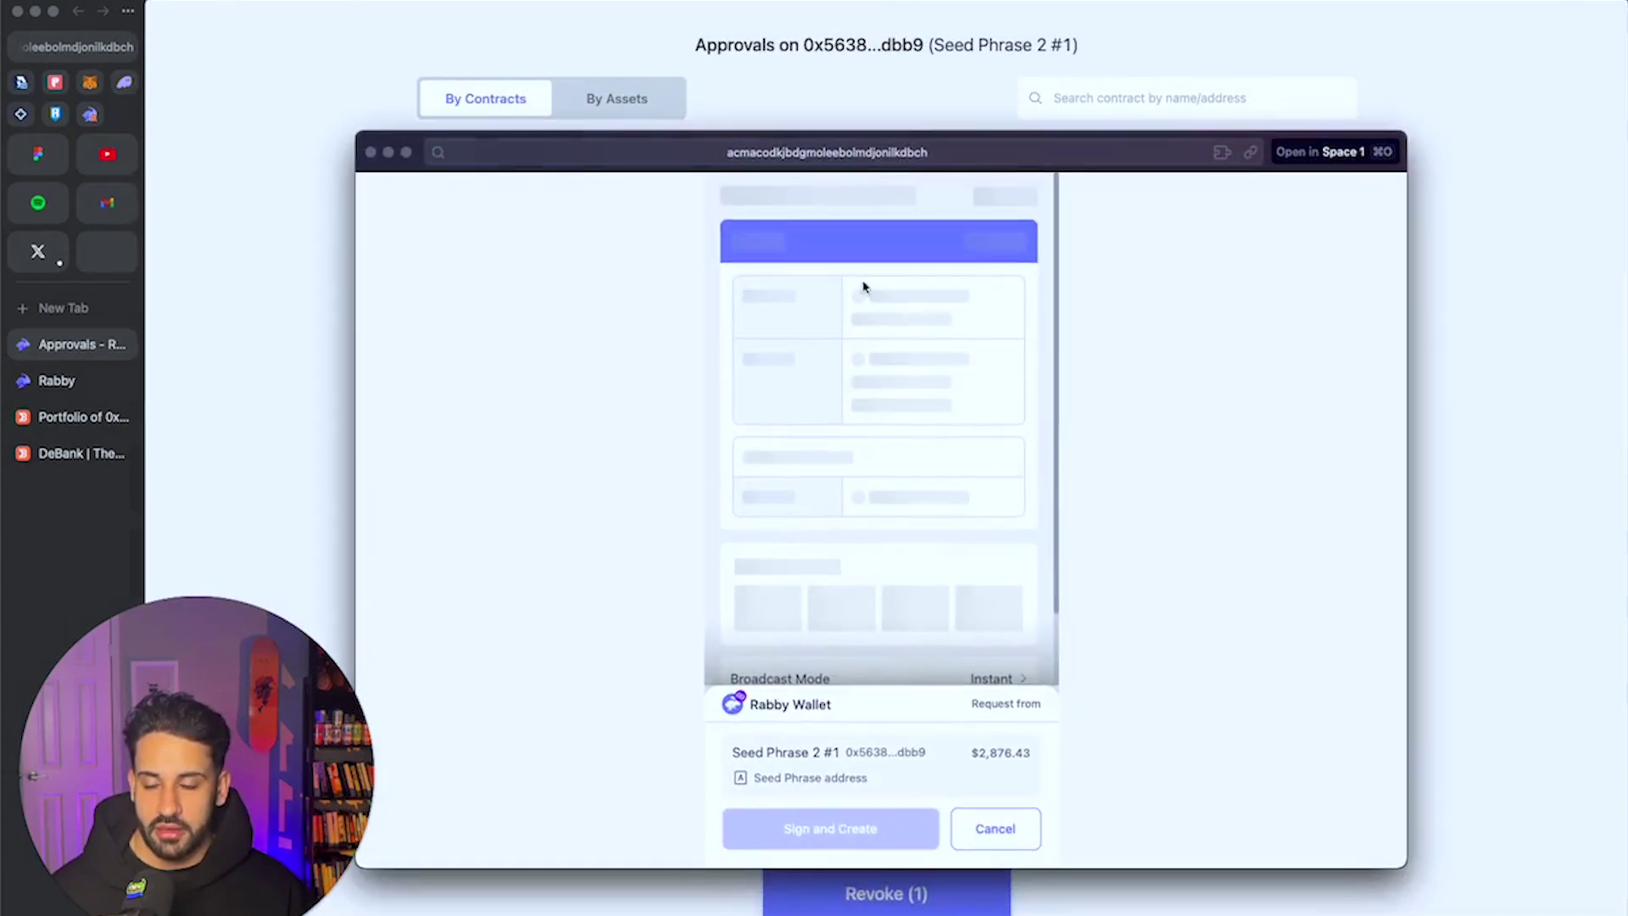
pyautogui.click(836, 831)
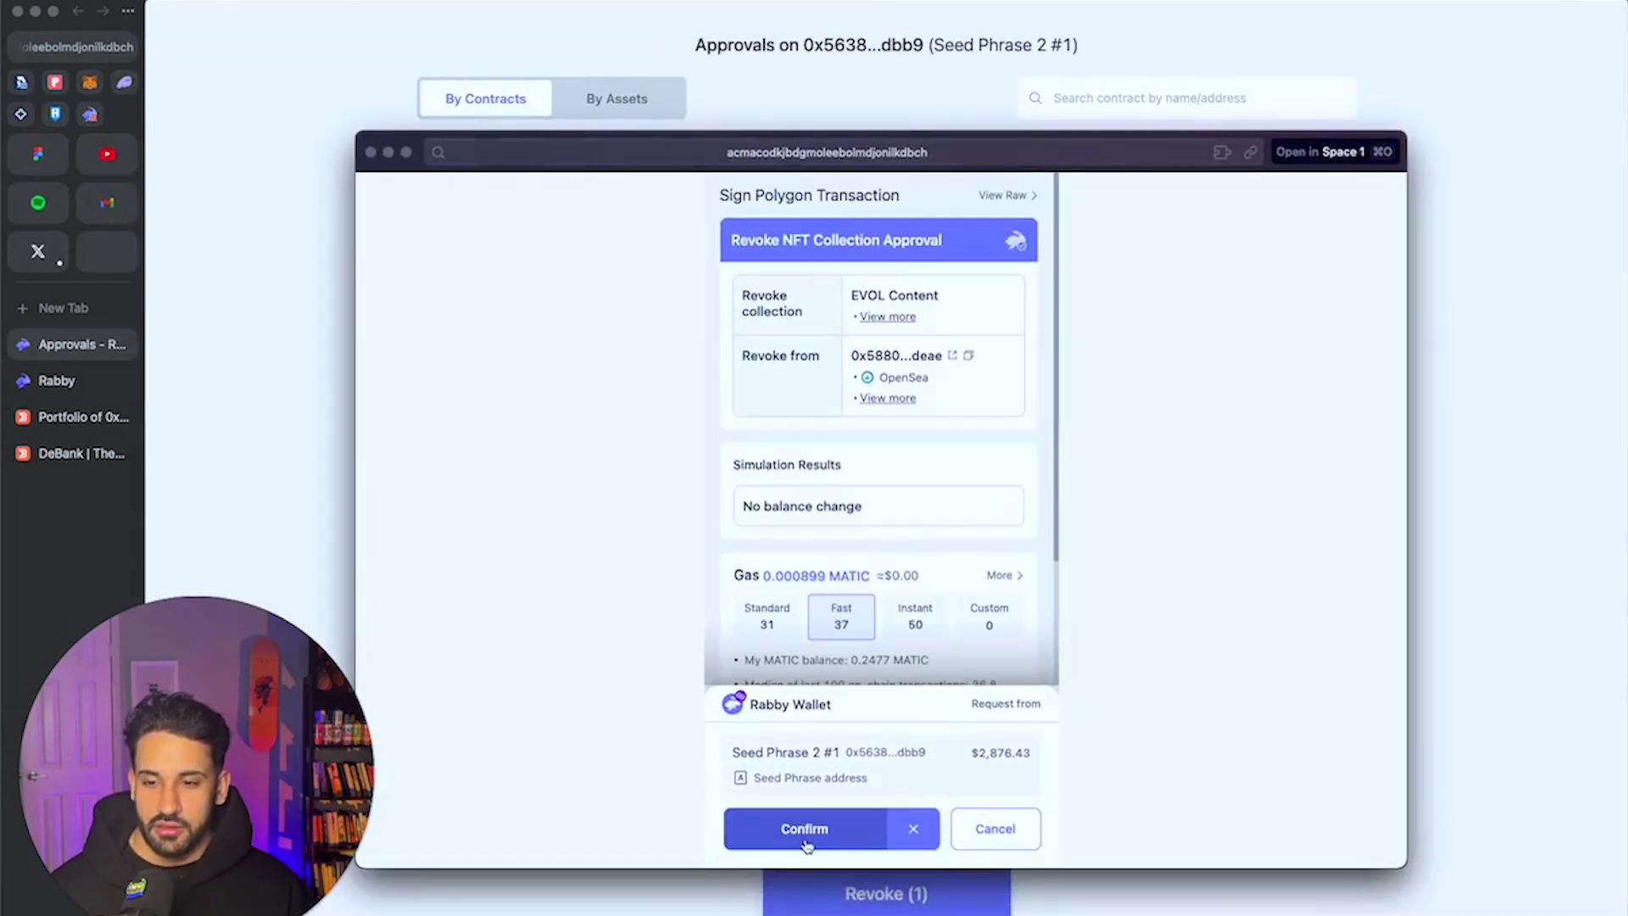
pyautogui.click(806, 840)
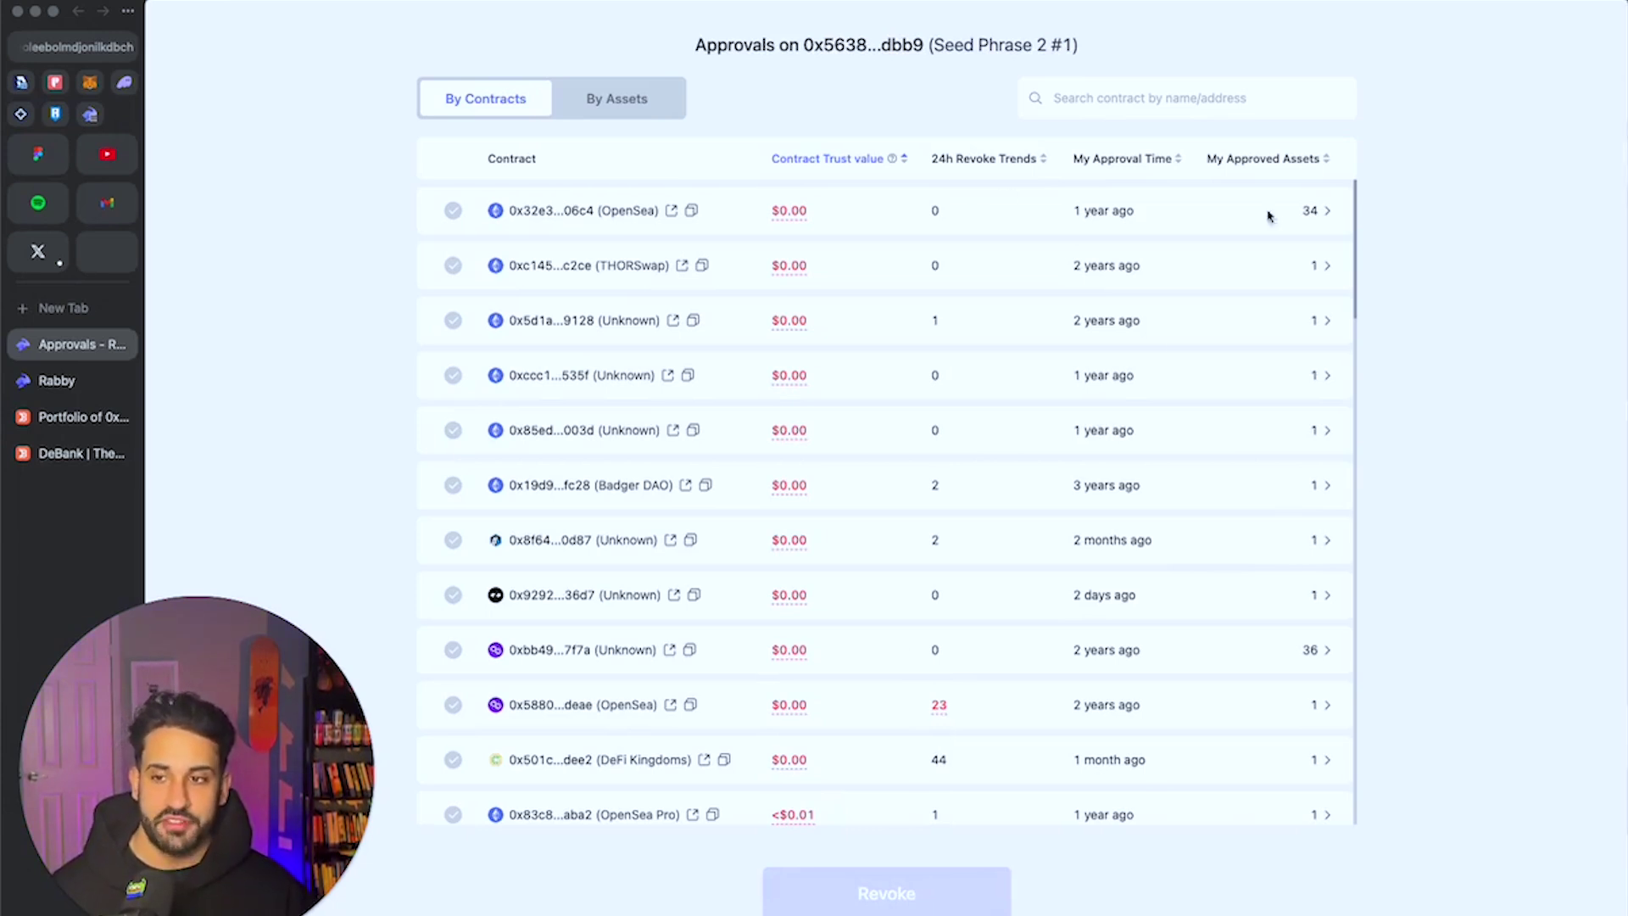
# - Open the Rabby Wallet popup with the Alt+Shift+R shortcut
pyautogui.hotkey('alt', 'shift', 'r')
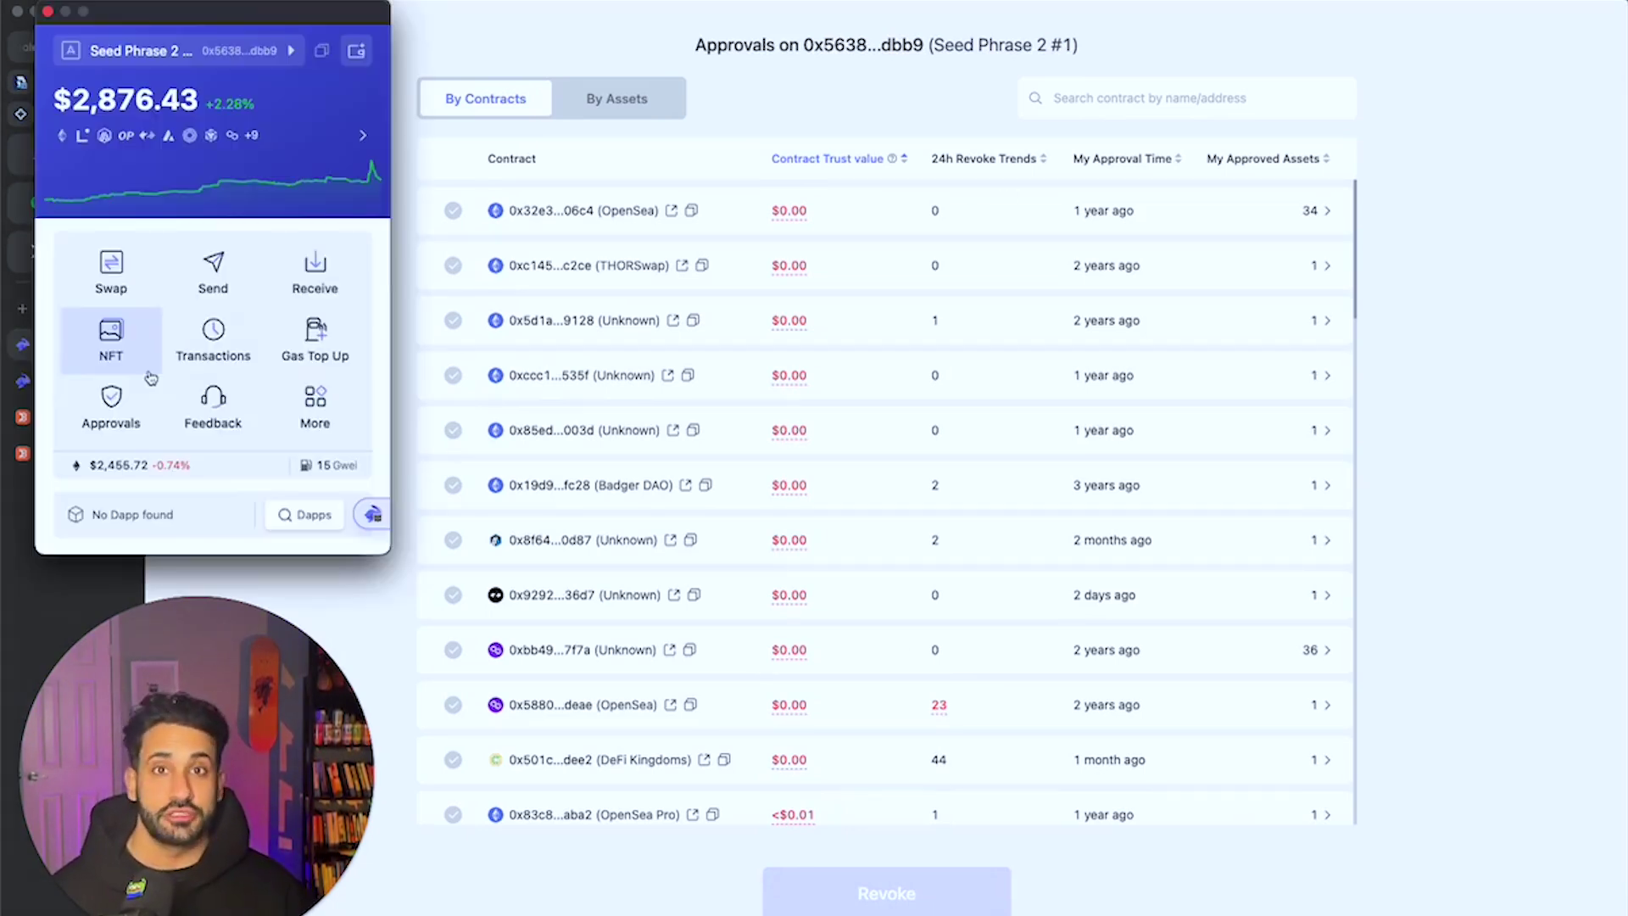